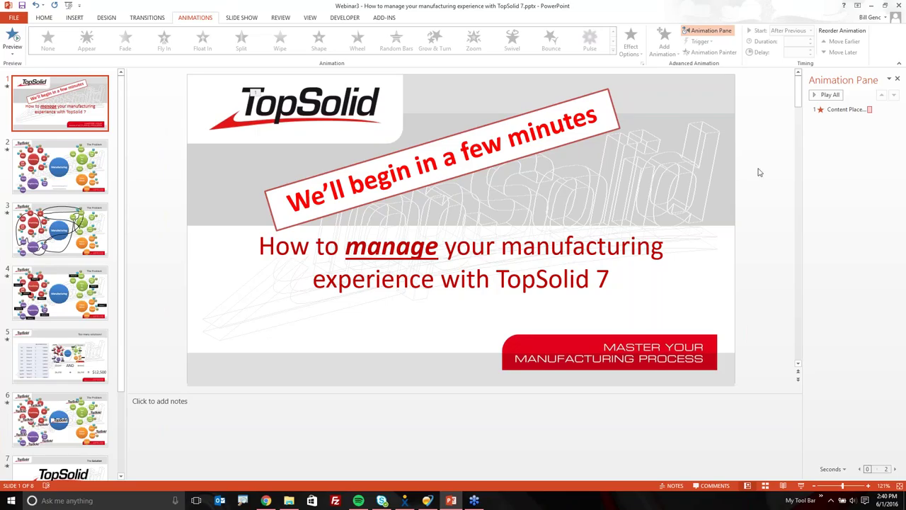
# Minimize PowerPoint and the Logos folder window, then bring up TopSolid 7's Start Page.
pyautogui.click(871, 6)
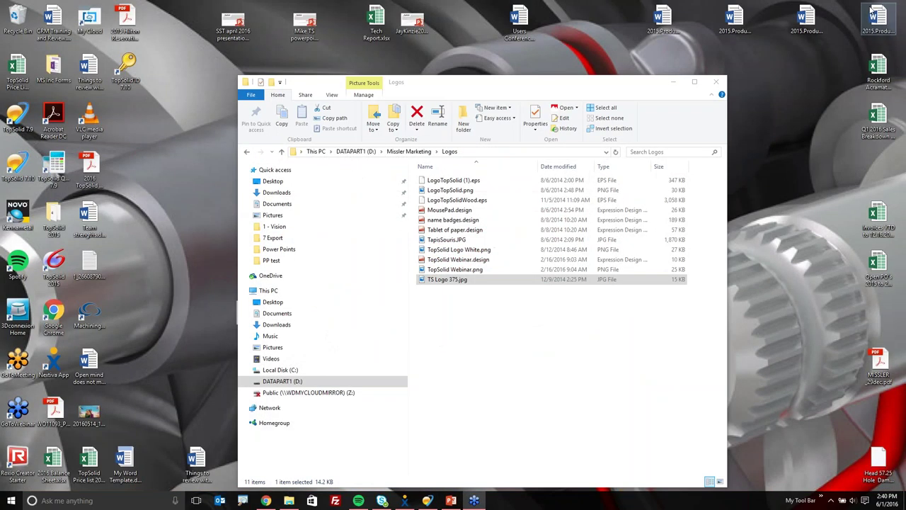
pyautogui.click(673, 82)
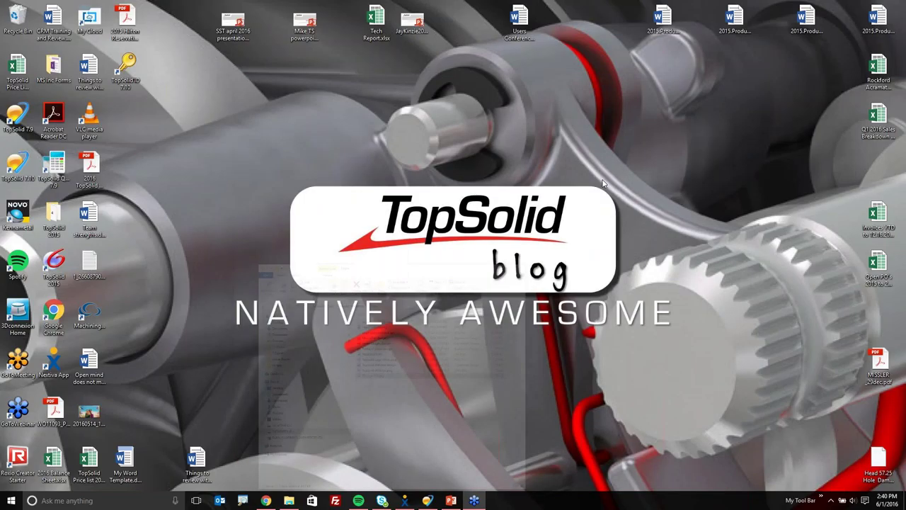
pyautogui.click(427, 500)
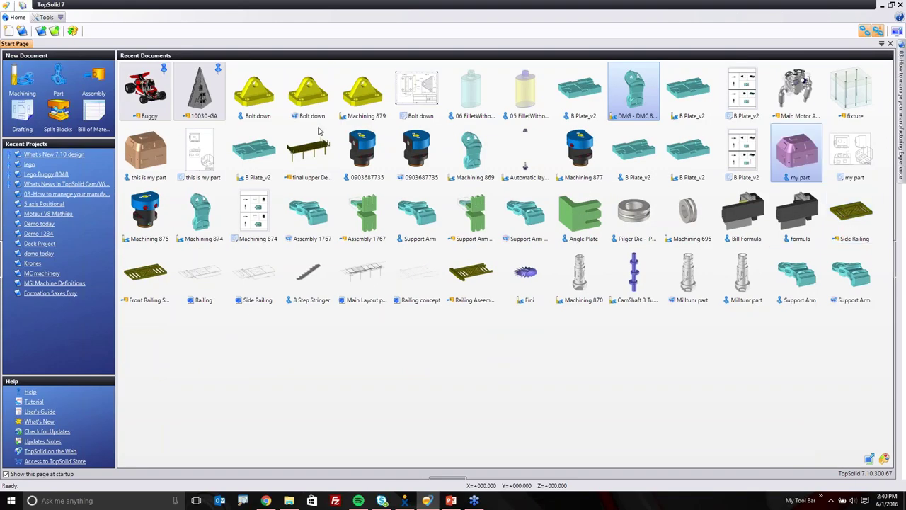
# Search the project list for an existing 'webina' project, then close the list.
pyautogui.click(41, 31)
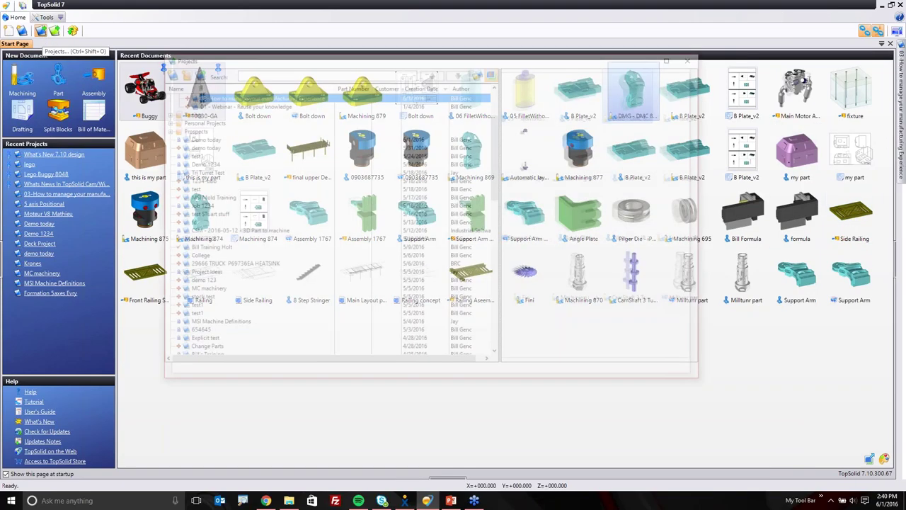
pyautogui.click(238, 72)
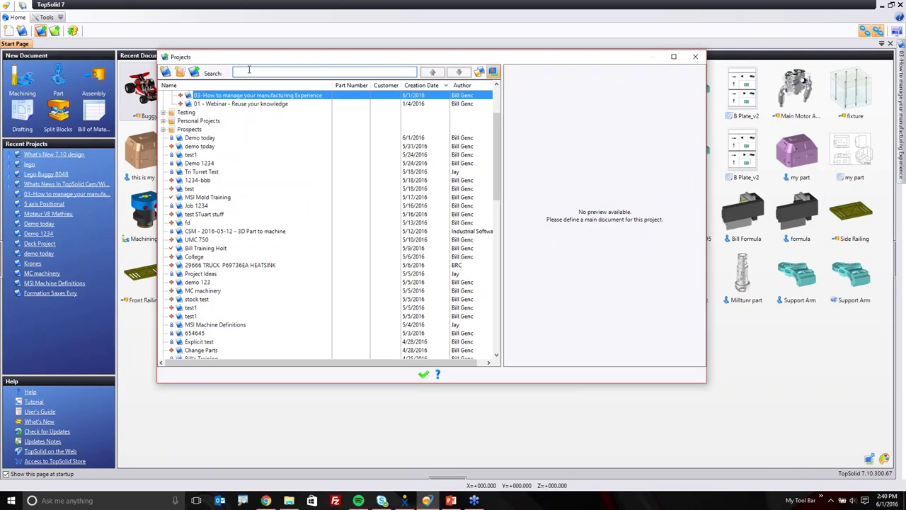
pyautogui.write('webina')
pyautogui.press('Escape')
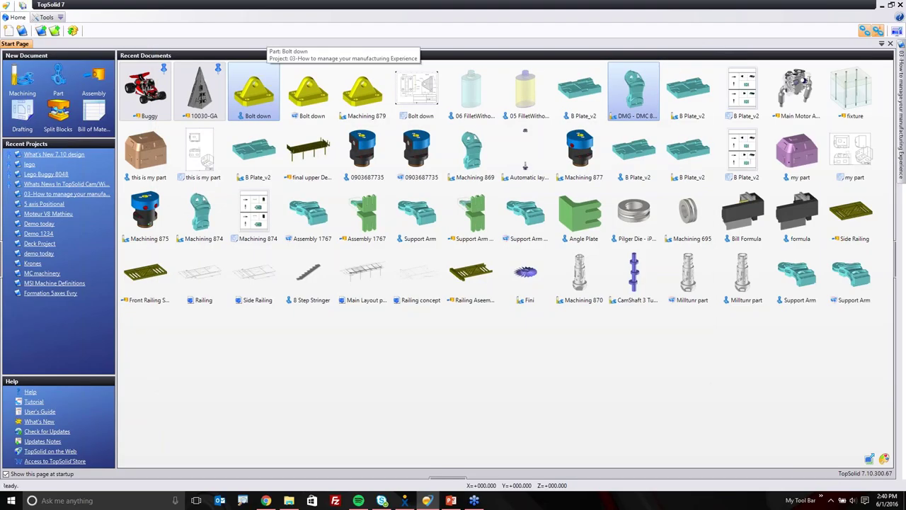
# Create a new project named 'Webinar'.
pyautogui.click(41, 30)
pyautogui.click(165, 71)
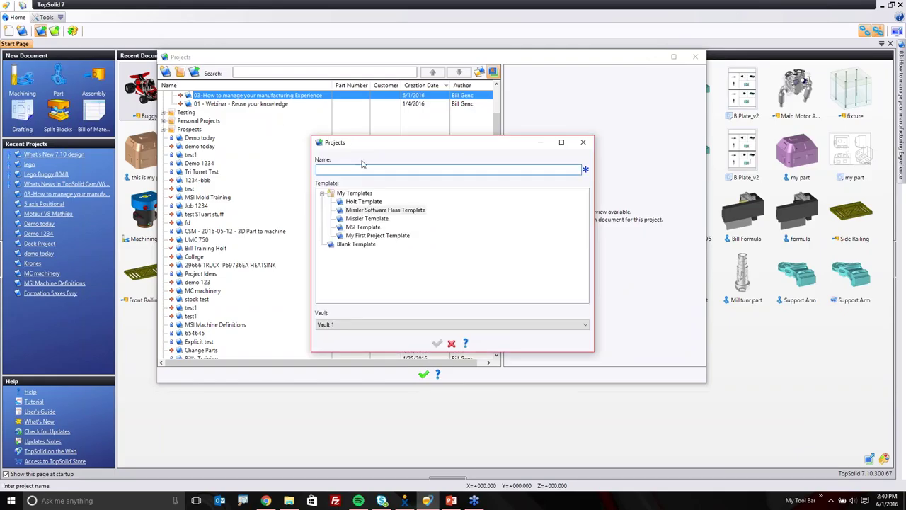
pyautogui.write('Webinar')
pyautogui.press('Return')
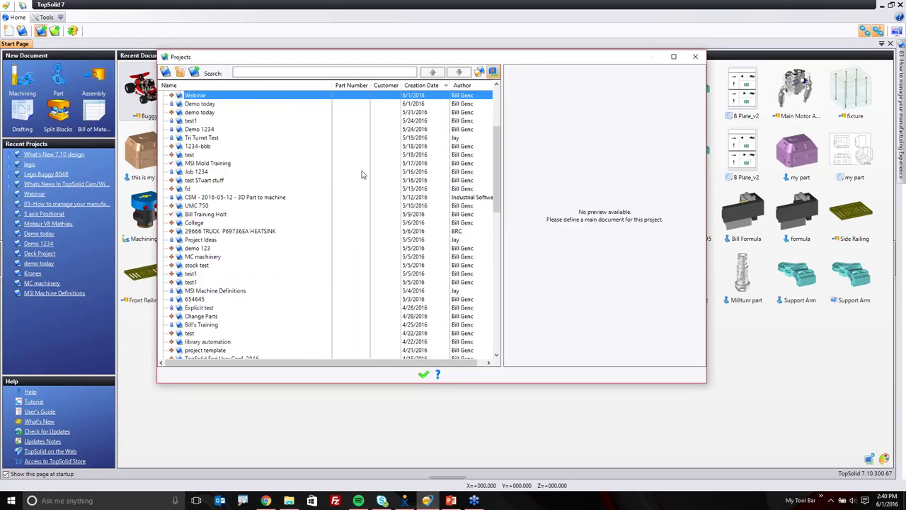
# Open the Webinar project and add a new part named 'Bracket' to its Parts folder.
pyautogui.doubleClick(198, 97)
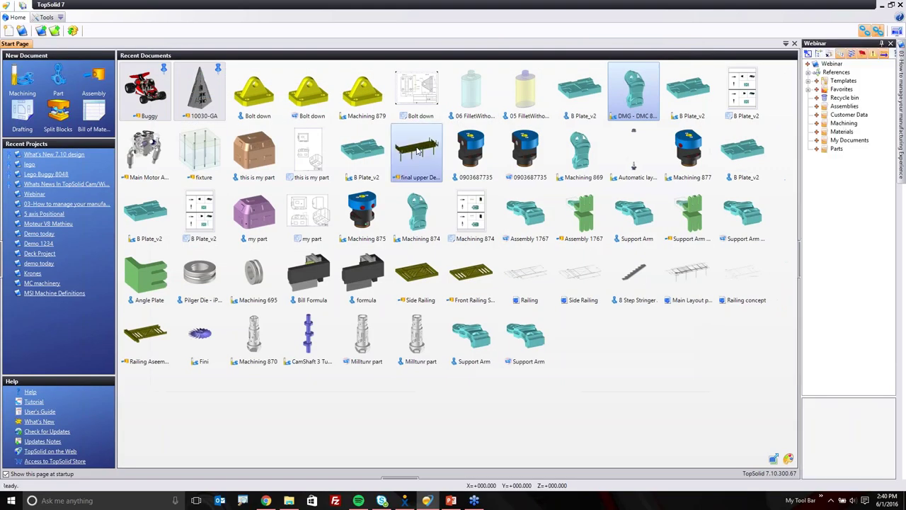
pyautogui.rightClick(837, 150)
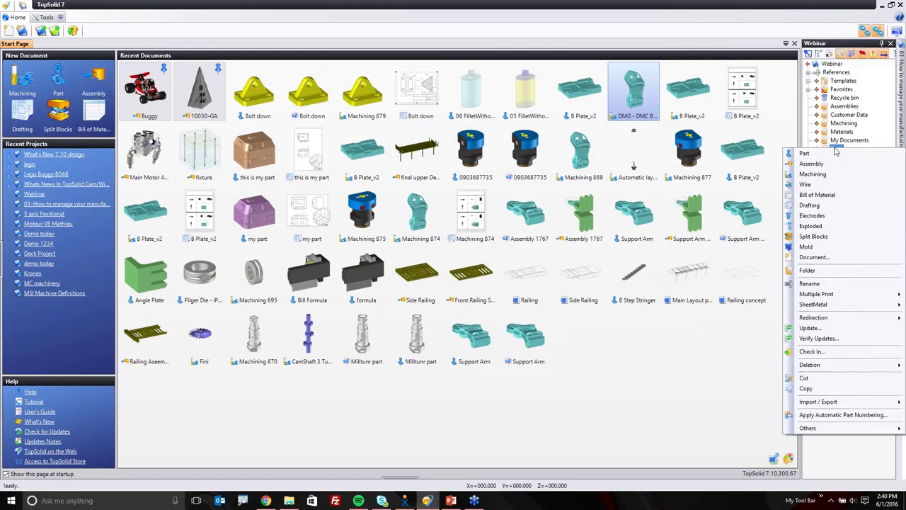
pyautogui.click(835, 155)
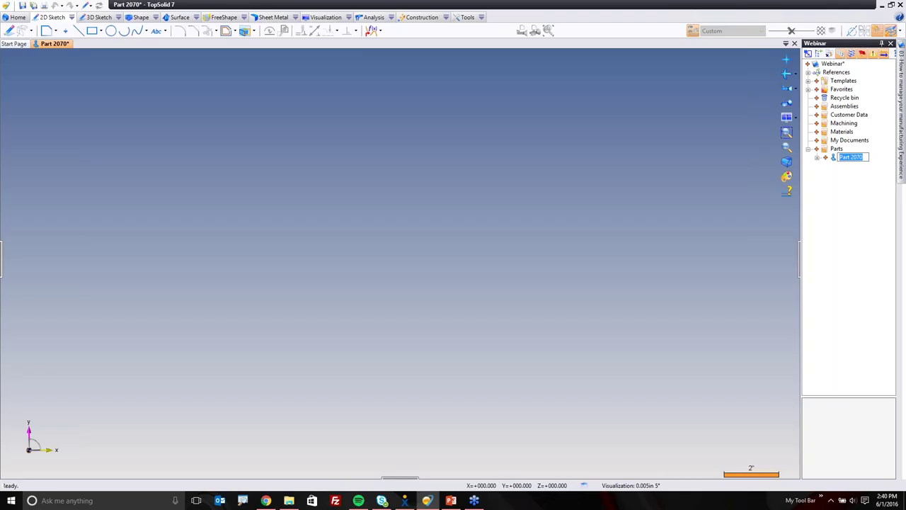
pyautogui.write('Bracket')
pyautogui.press('Return')
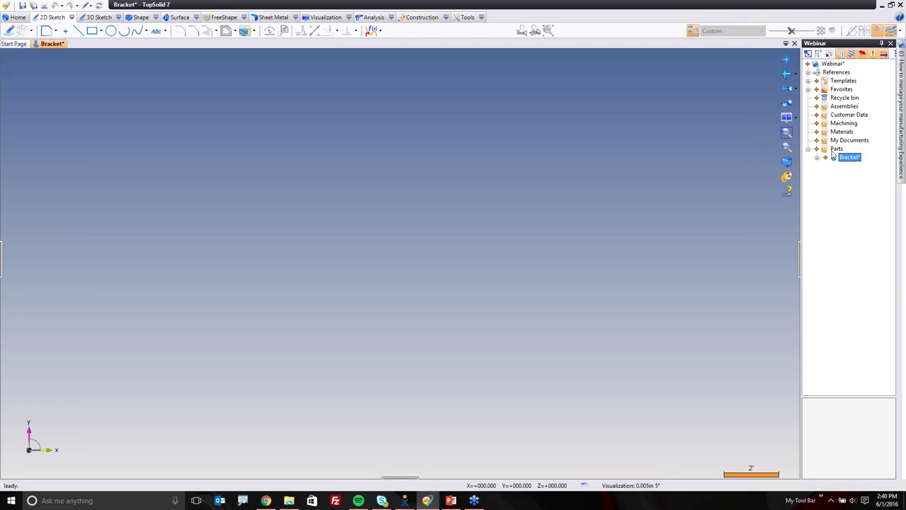
pyautogui.rightClick(240, 222)
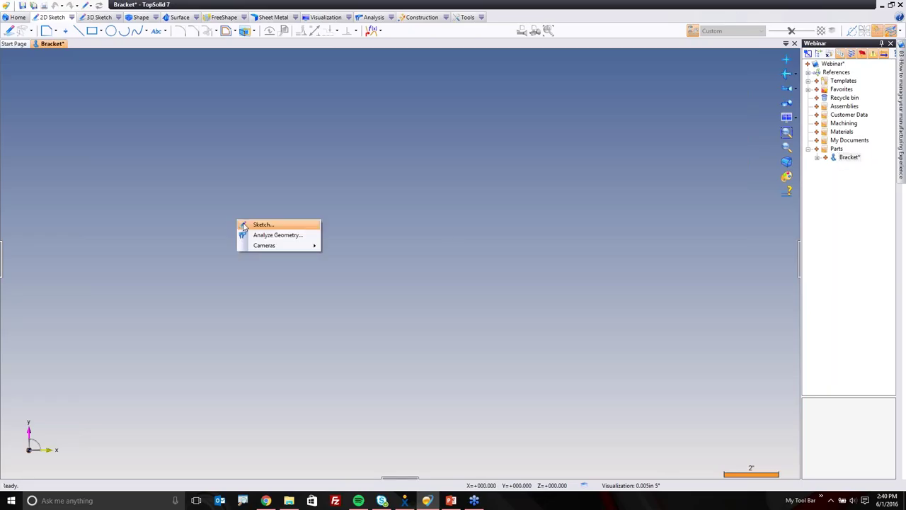
pyautogui.click(198, 102)
# Create a 4 in × 3 in Block on the Shape tab, dragging its Z height to 3.125 in.
pyautogui.click(139, 17)
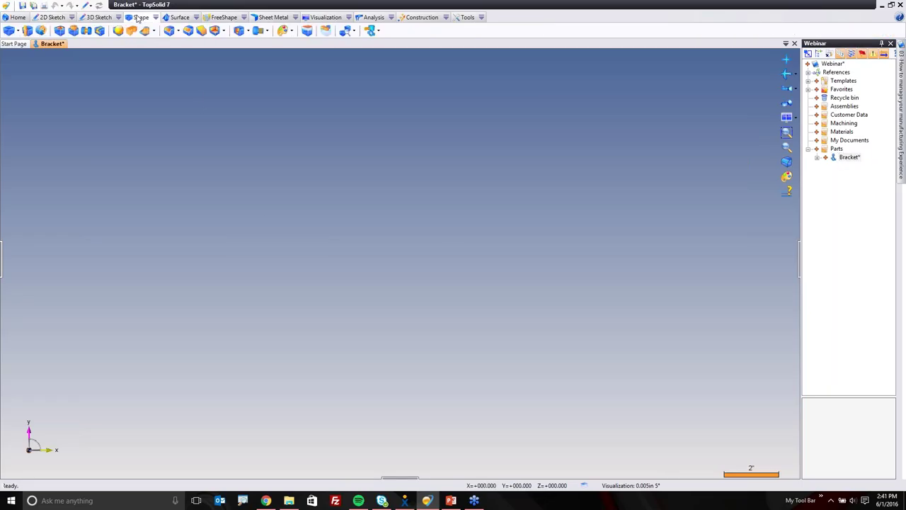
pyautogui.click(8, 30)
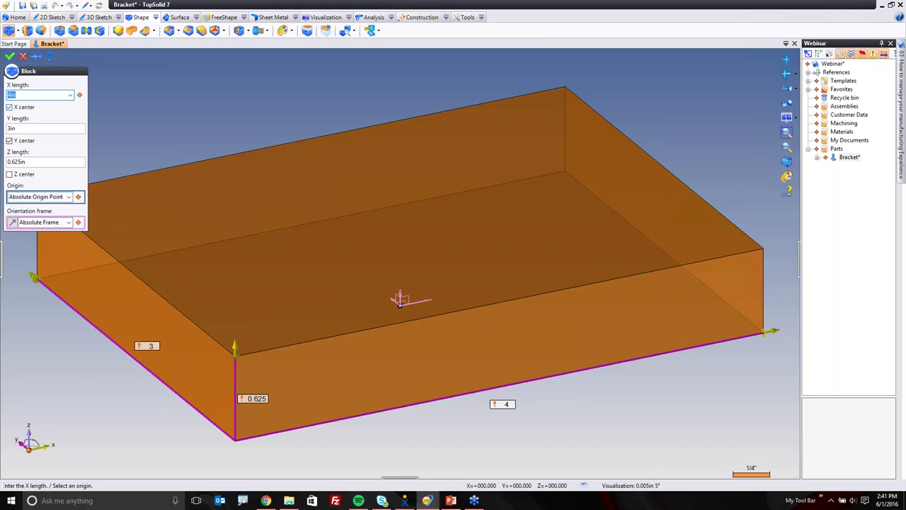
pyautogui.click(39, 162)
pyautogui.moveTo(247, 354); pyautogui.dragTo(259, 99)
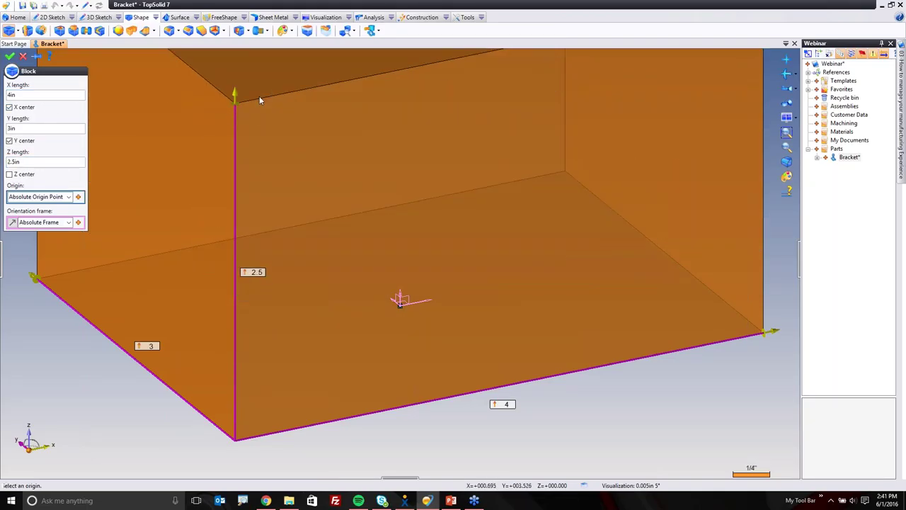
pyautogui.scroll(-3, 249, 162)
pyautogui.moveTo(243, 150); pyautogui.dragTo(252, 100)
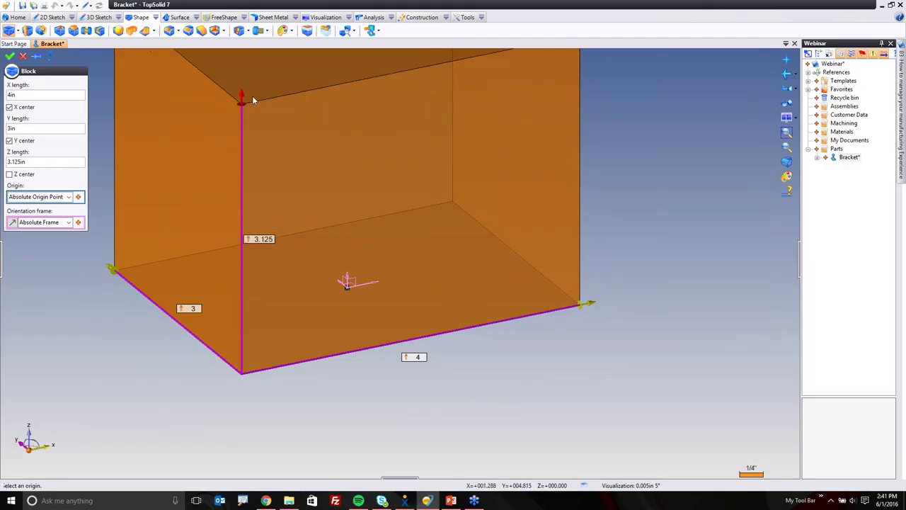
pyautogui.rightClick(296, 93)
pyautogui.click(309, 95)
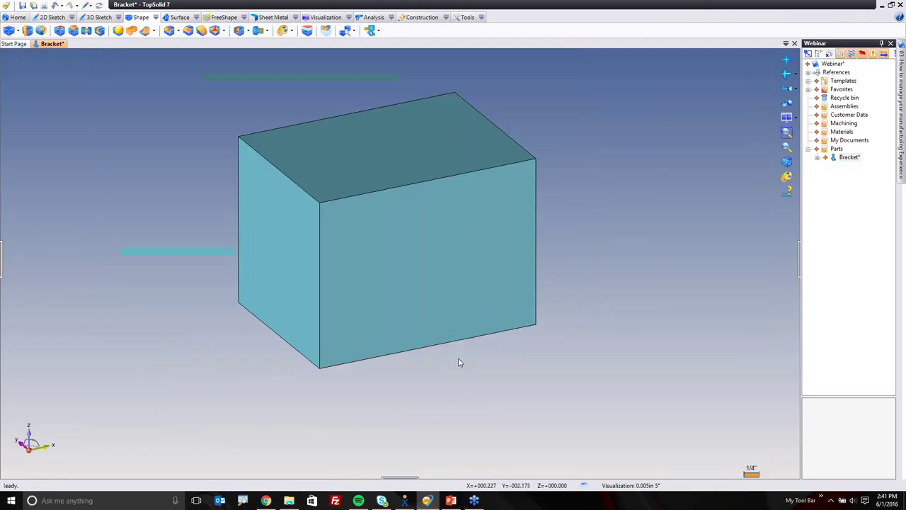
pyautogui.click(1, 259)
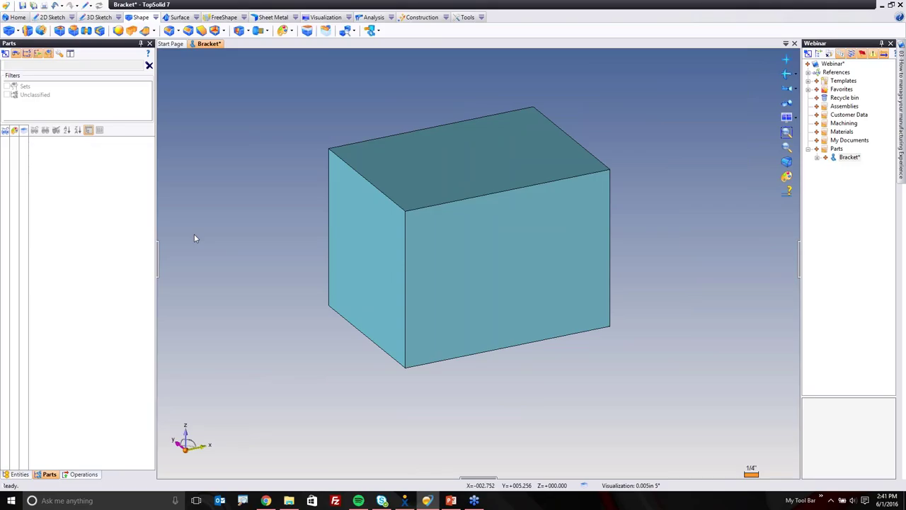
# Start a sketch on the Absolute XZ Plane, viewed face-on, with Z as horizontal direction.
pyautogui.click(20, 474)
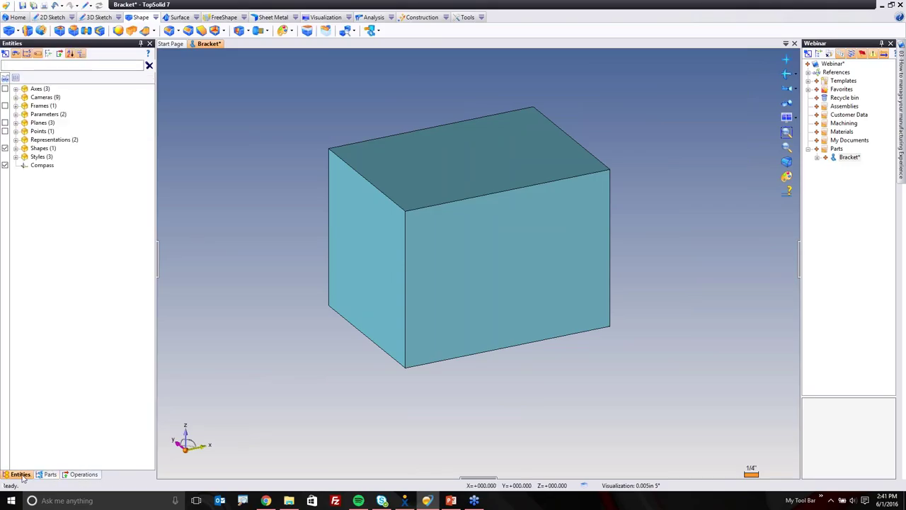
pyautogui.click(15, 123)
pyautogui.click(61, 141)
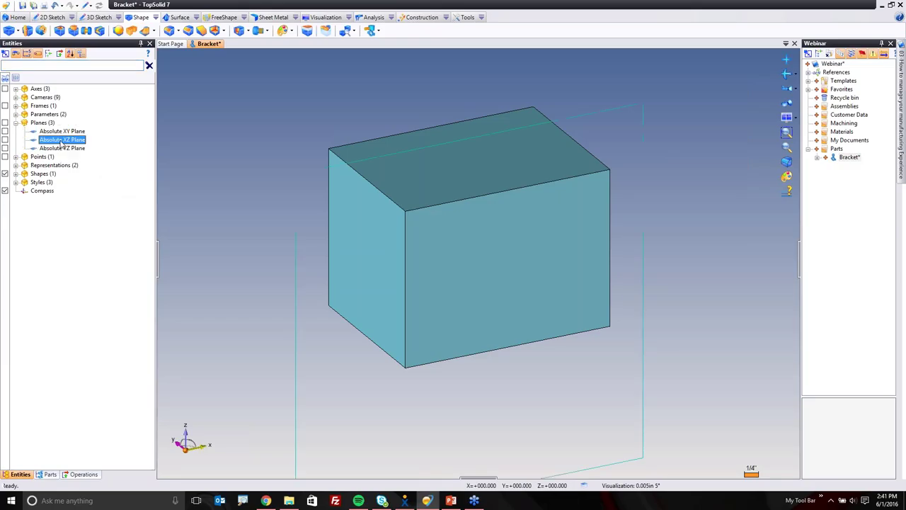
pyautogui.rightClick(61, 143)
pyautogui.click(64, 166)
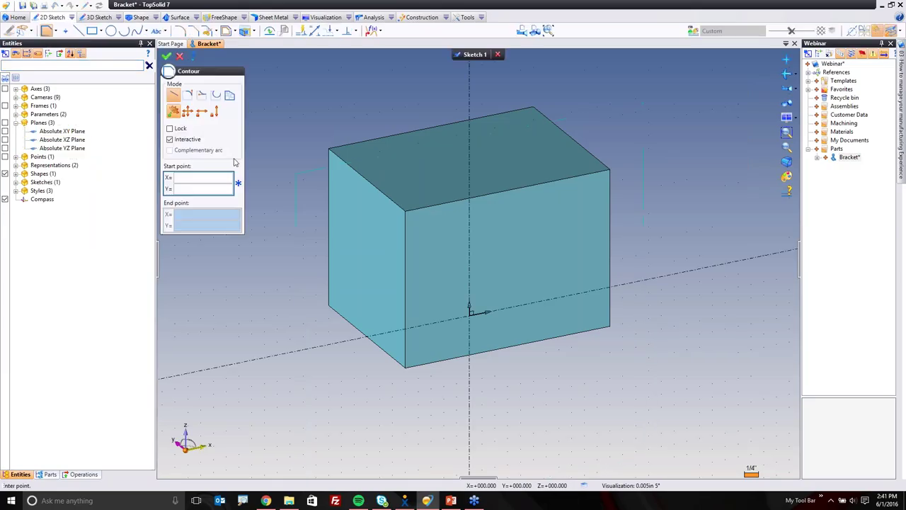
pyautogui.click(521, 32)
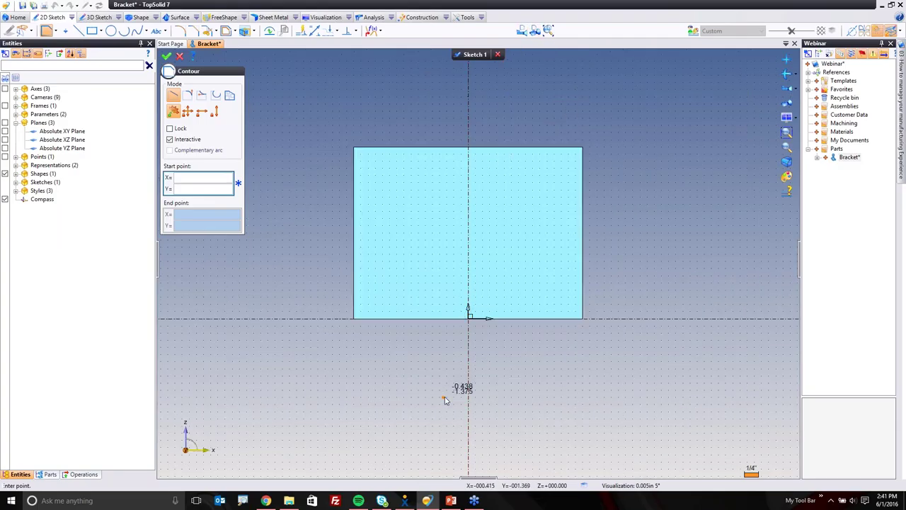
pyautogui.click(22, 30)
pyautogui.click(167, 137)
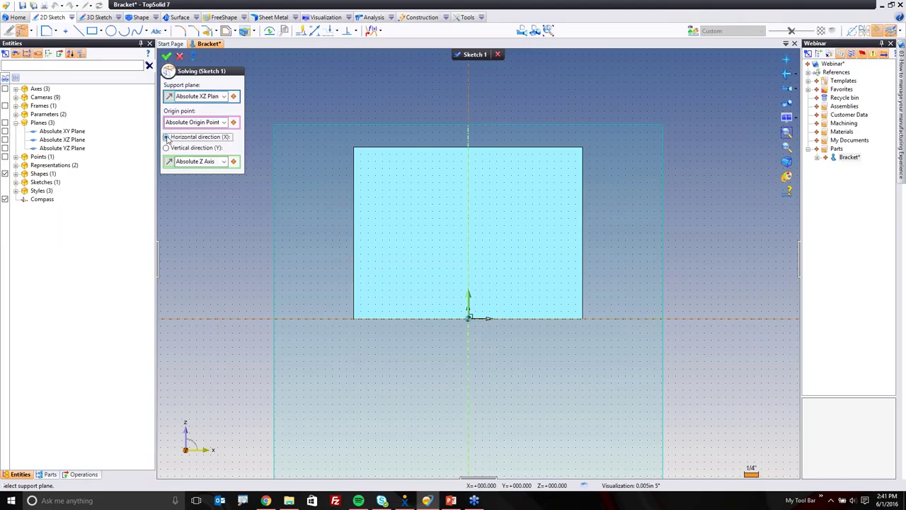
pyautogui.click(167, 56)
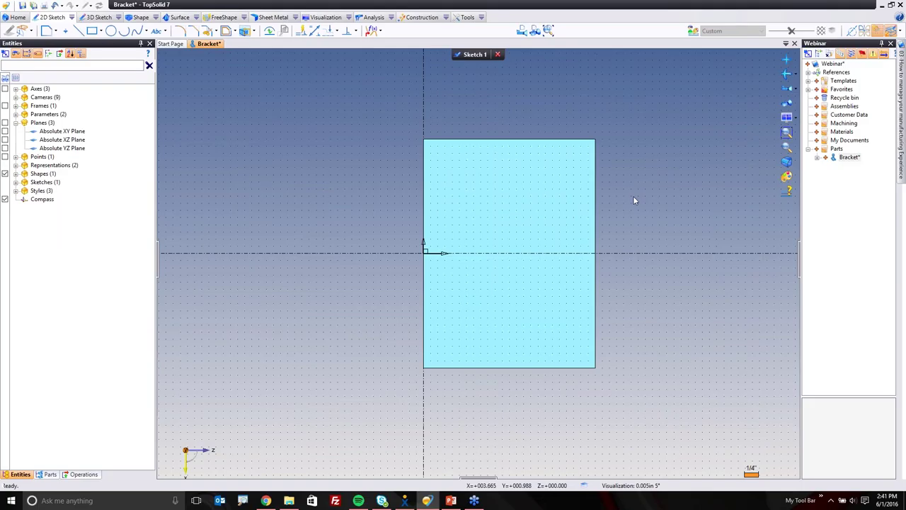
# Draw a closed contour: vertical segment, sloped line, arc, bottom line, right side and top edge.
pyautogui.click(46, 31)
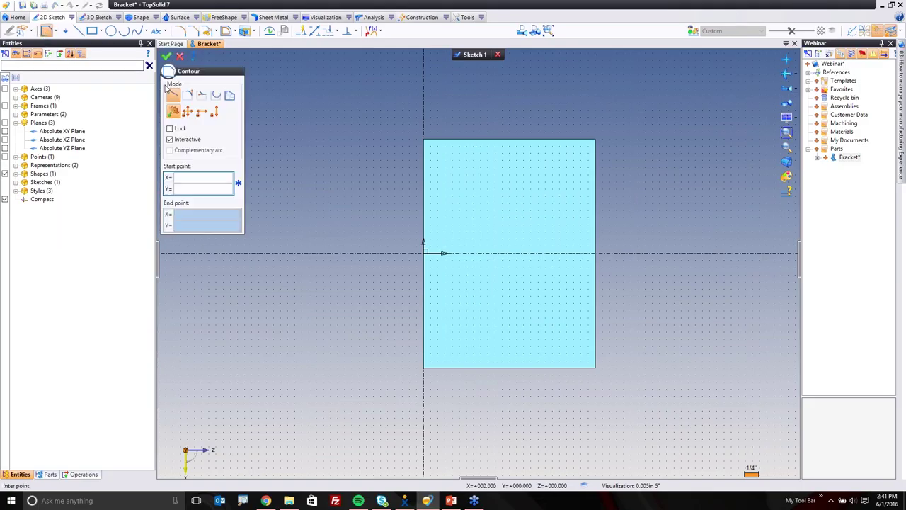
pyautogui.click(424, 125)
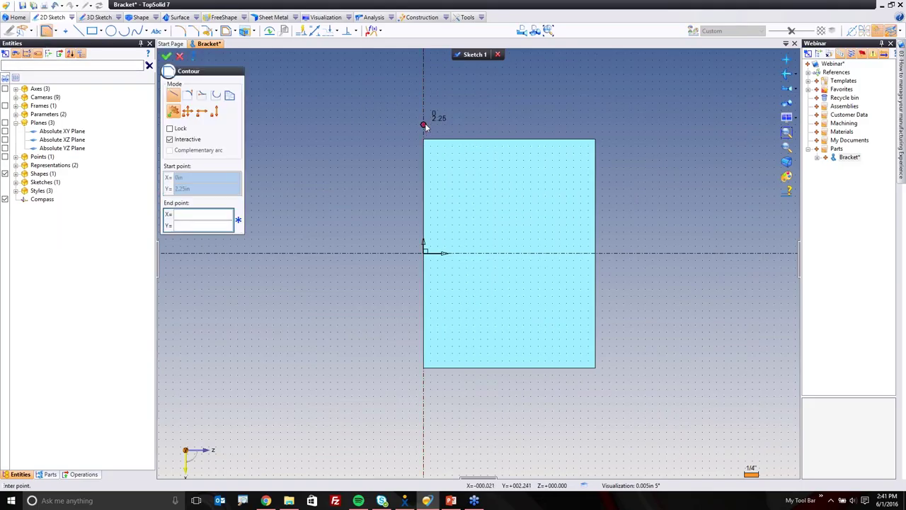
pyautogui.click(455, 163)
pyautogui.click(548, 203)
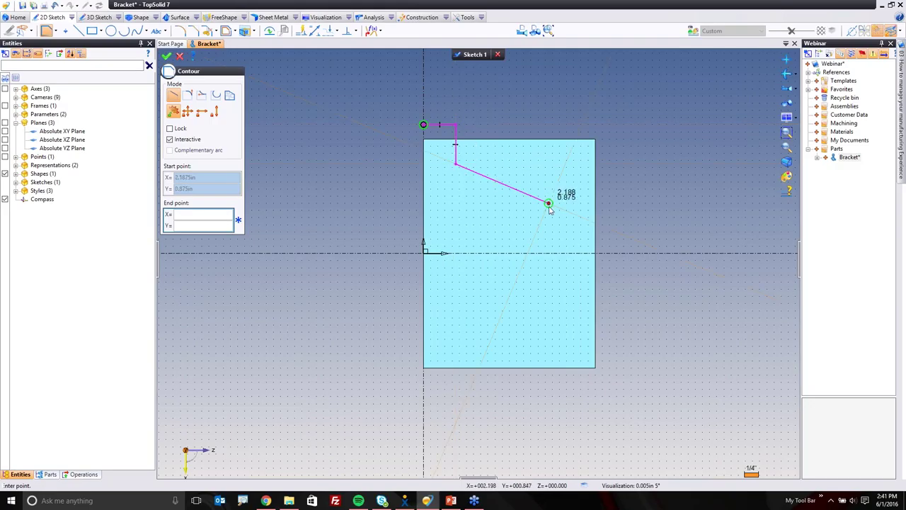
pyautogui.click(581, 253)
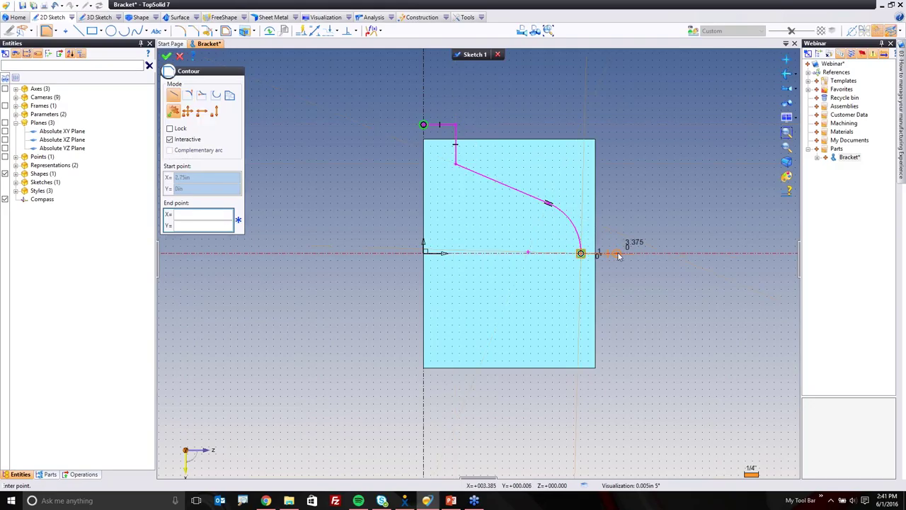
pyautogui.click(616, 254)
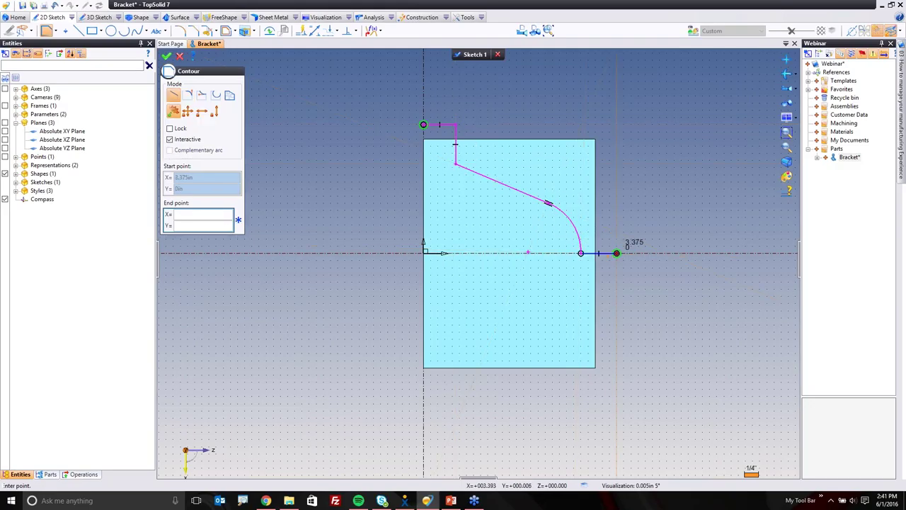
pyautogui.click(617, 100)
pyautogui.click(423, 99)
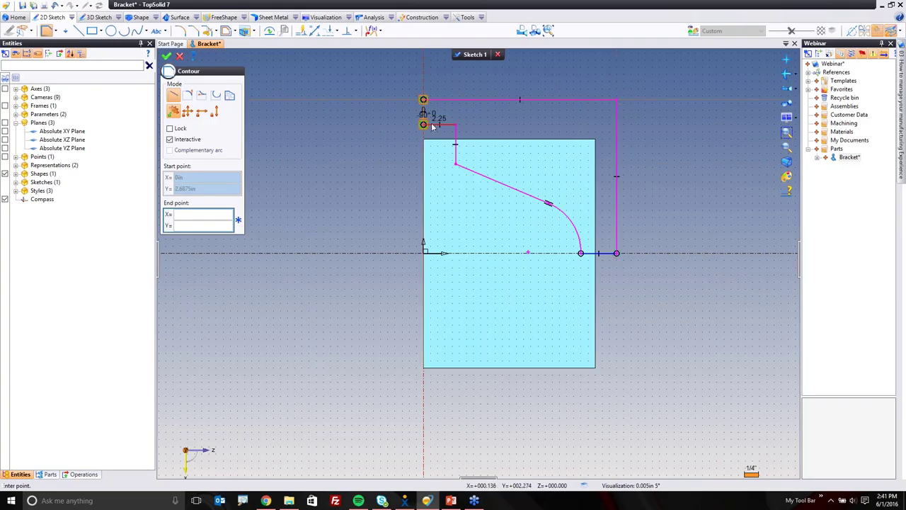
pyautogui.click(424, 124)
# Make the arc tangent at its endpoint and dimension its radius to R0.75.
pyautogui.press('Escape')
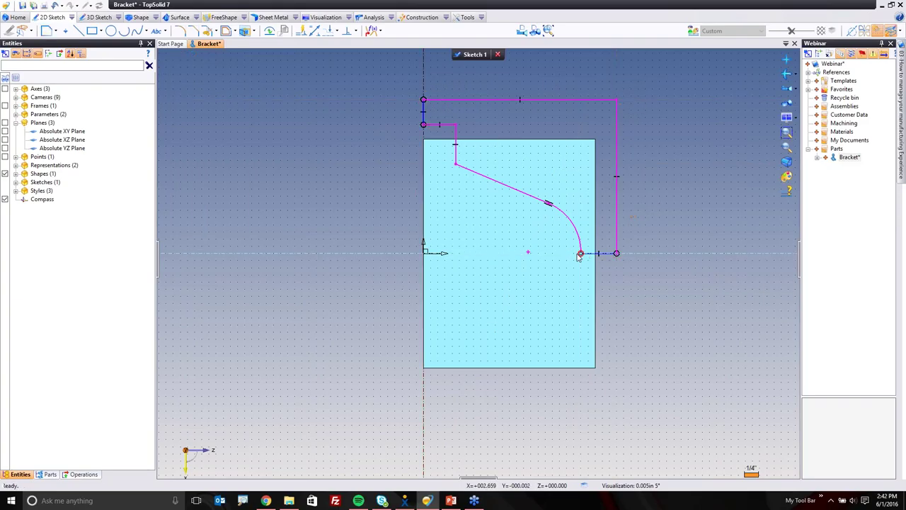
pyautogui.rightClick(579, 254)
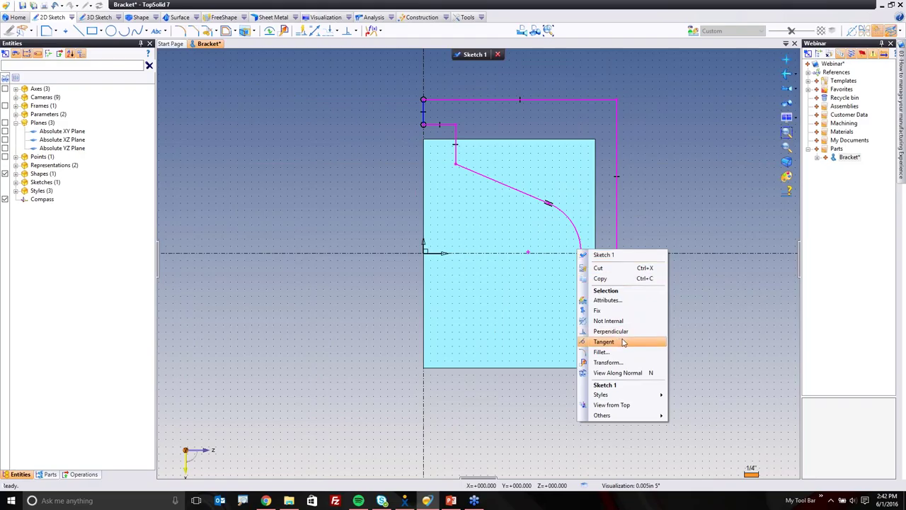
pyautogui.click(623, 342)
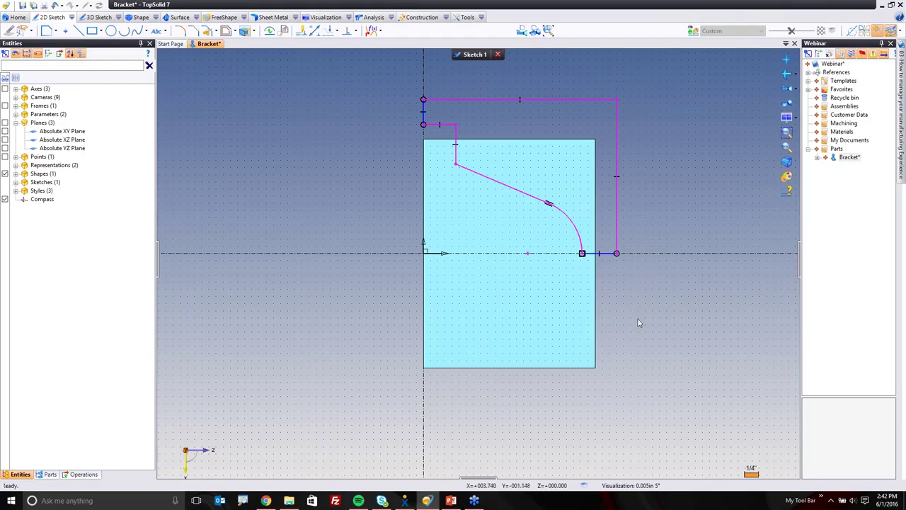
pyautogui.rightClick(365, 178)
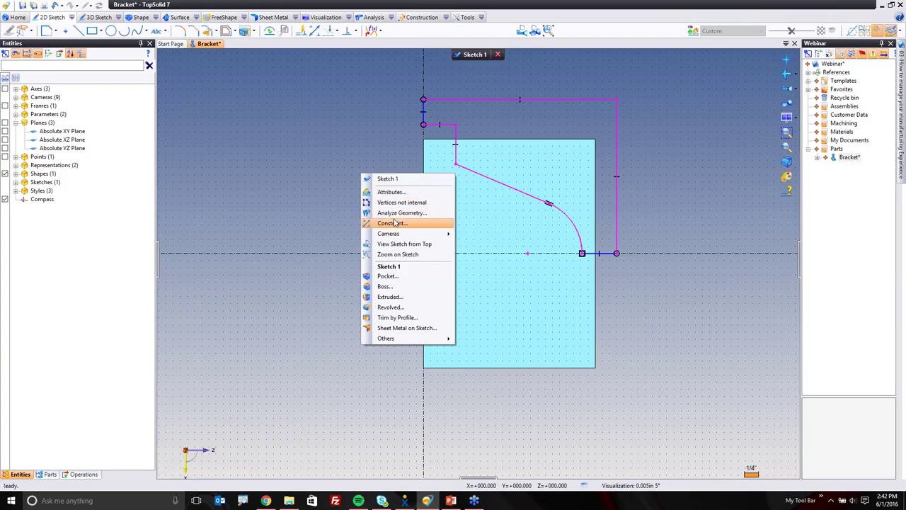
pyautogui.click(389, 223)
pyautogui.click(566, 224)
pyautogui.click(582, 189)
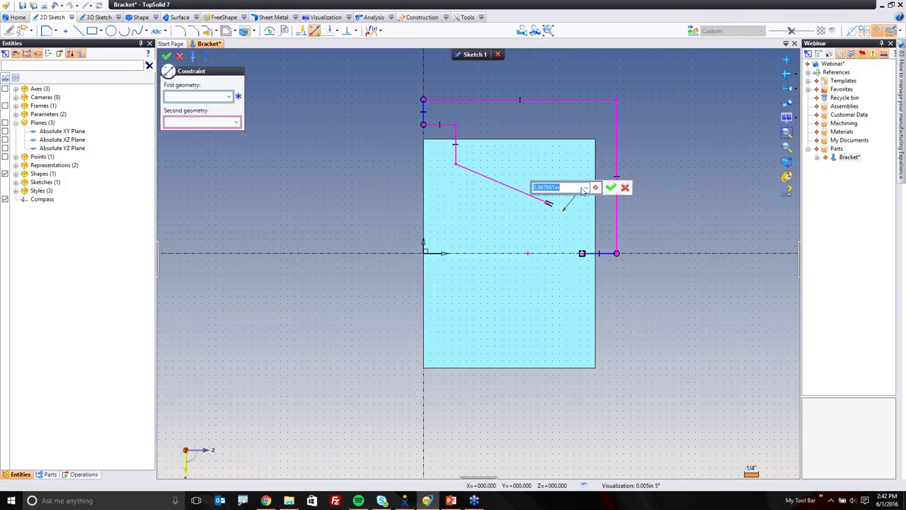
pyautogui.write('0.75')
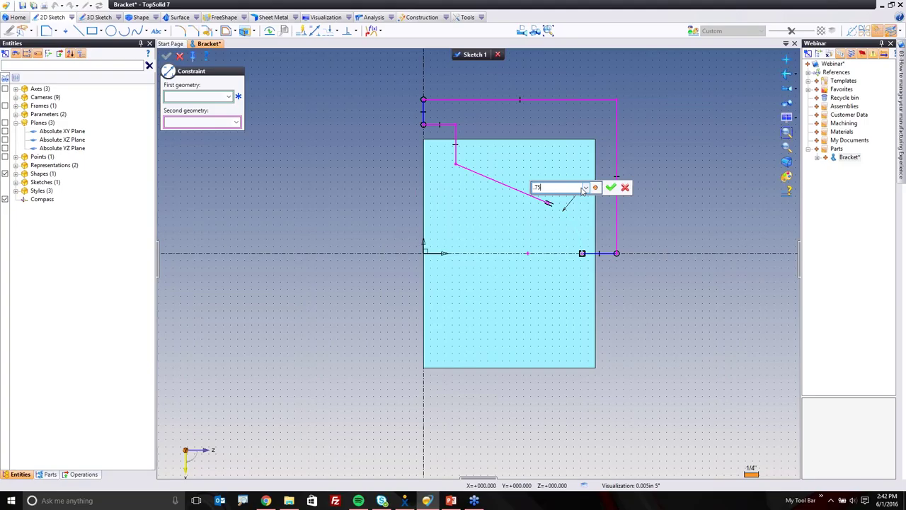
pyautogui.press('Return')
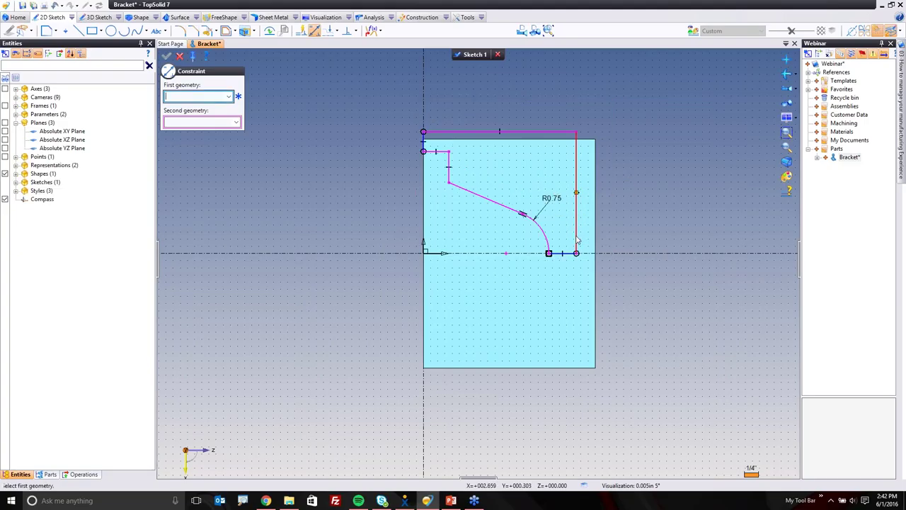
# Dimension the right side's 0.125 offset from the part edge and the 2.125 width.
pyautogui.moveTo(578, 241); pyautogui.dragTo(622, 235)
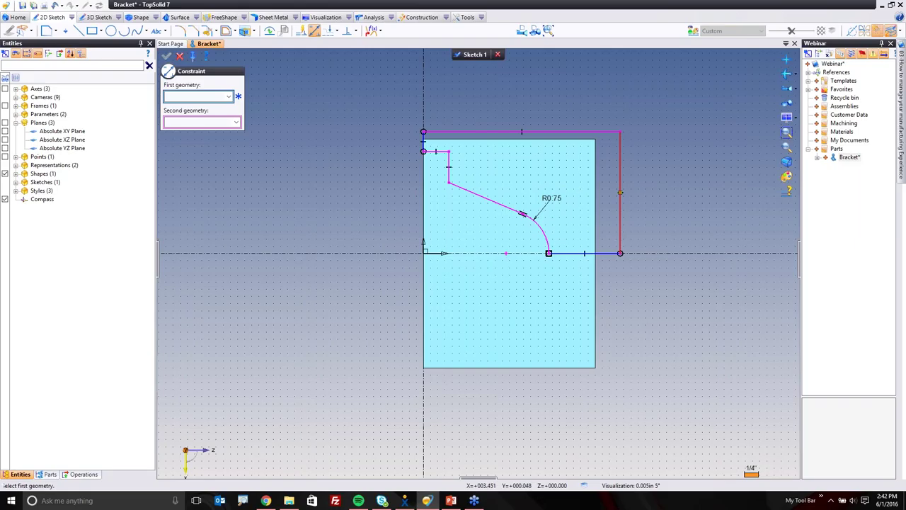
pyautogui.click(620, 244)
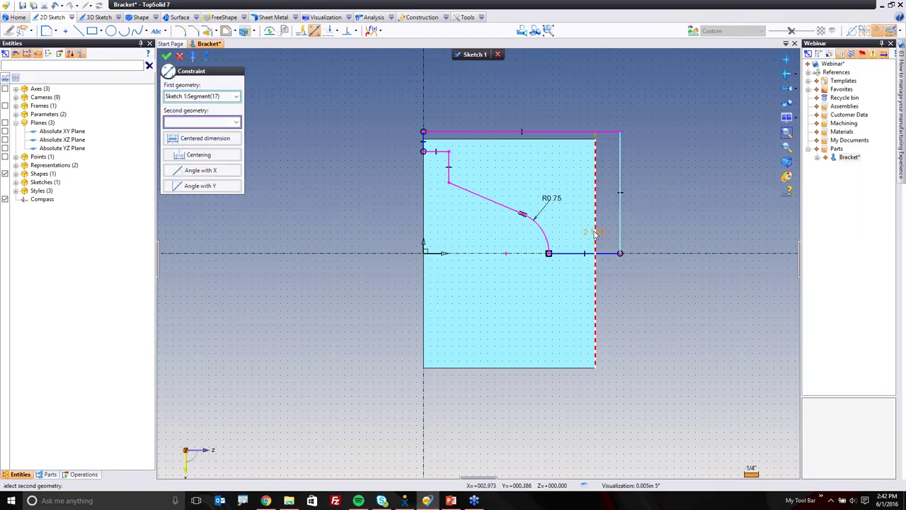
pyautogui.click(596, 233)
pyautogui.click(665, 225)
pyautogui.write('0.125')
pyautogui.press('Return')
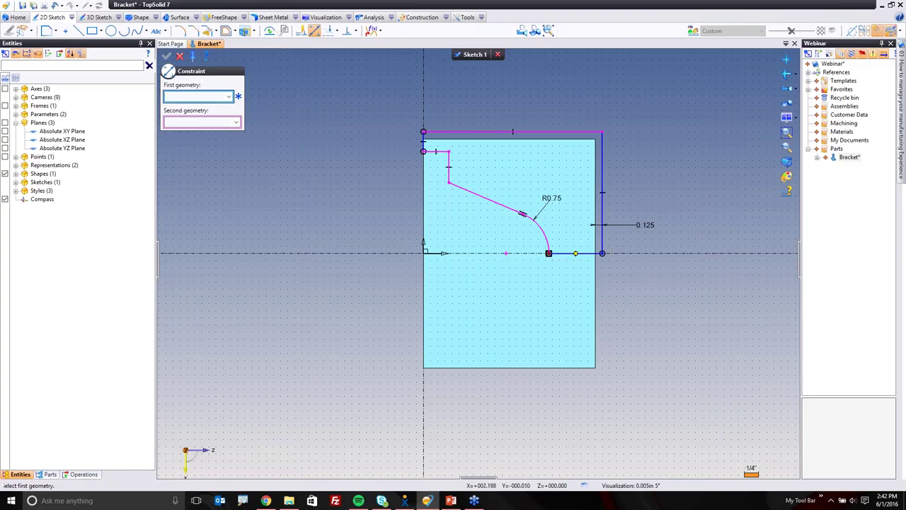
pyautogui.click(549, 253)
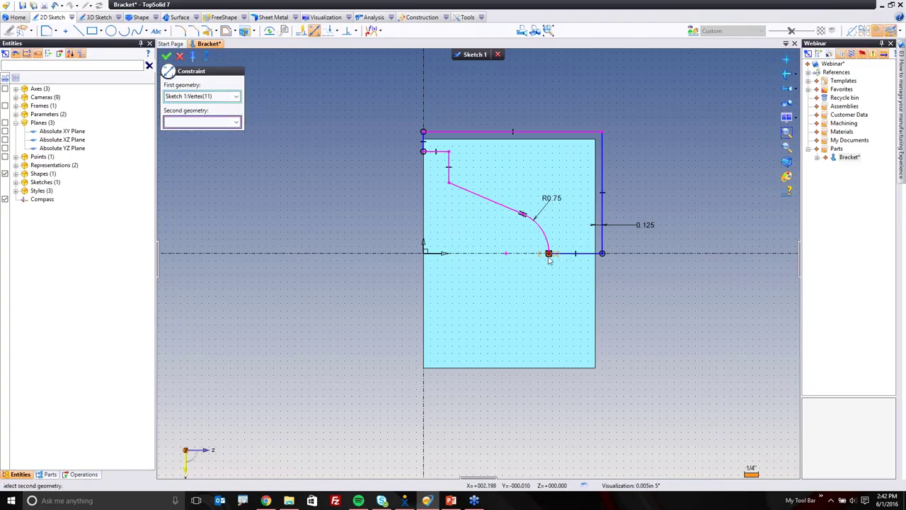
pyautogui.click(459, 146)
pyautogui.click(483, 99)
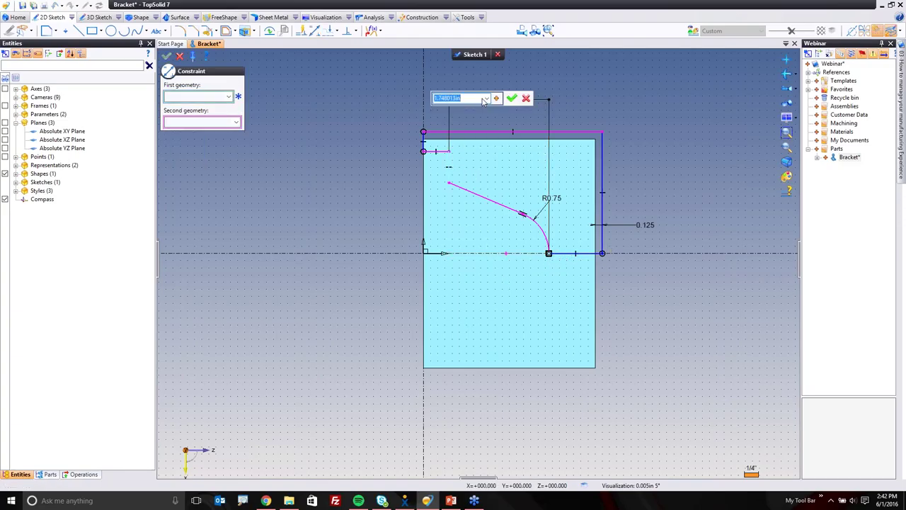
pyautogui.write('2.125')
pyautogui.press('Return')
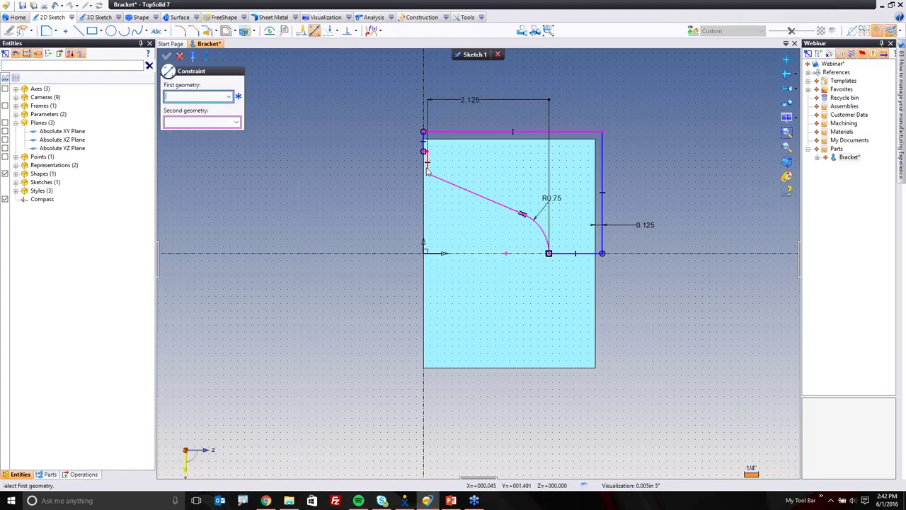
# Form the top-left step and dimension it 0.625 wide and 2.25 high above the axis.
pyautogui.moveTo(428, 172); pyautogui.dragTo(453, 168)
pyautogui.click(433, 132)
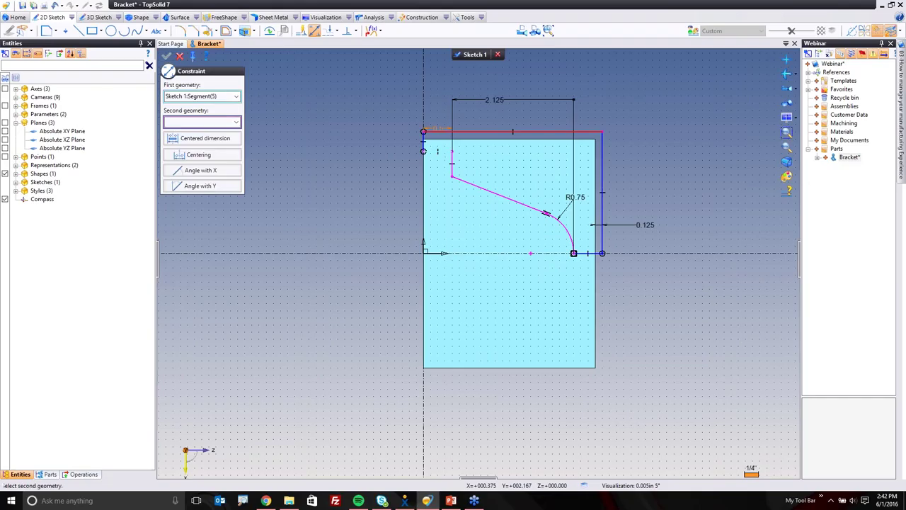
pyautogui.click(432, 151)
pyautogui.write('0.625')
pyautogui.press('Return')
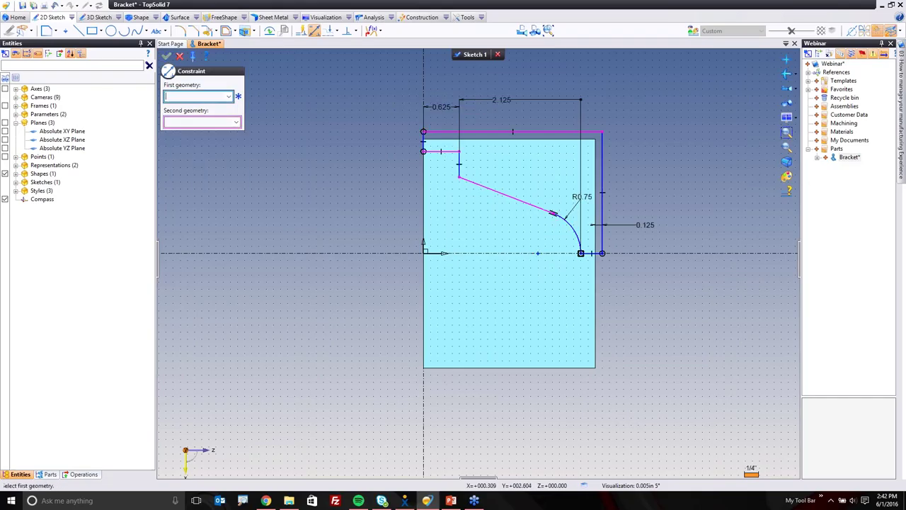
pyautogui.moveTo(512, 132); pyautogui.dragTo(512, 89)
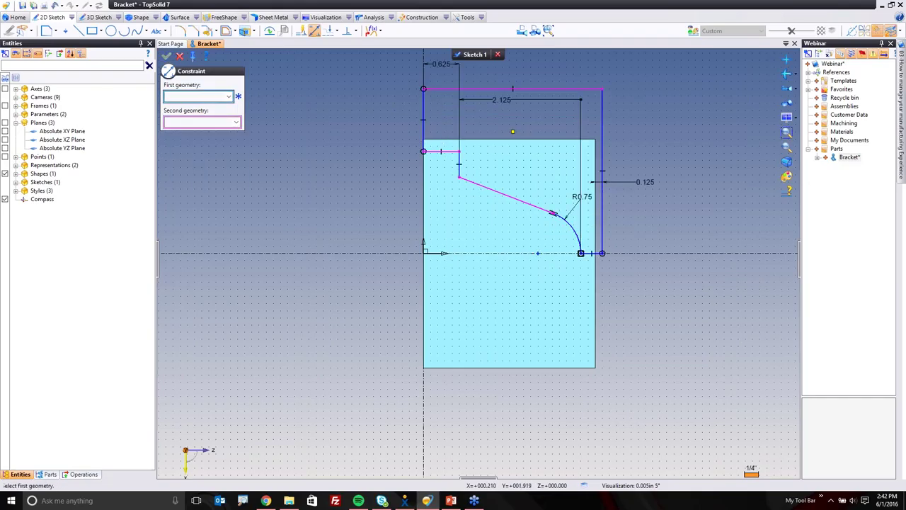
pyautogui.moveTo(451, 154); pyautogui.dragTo(451, 131)
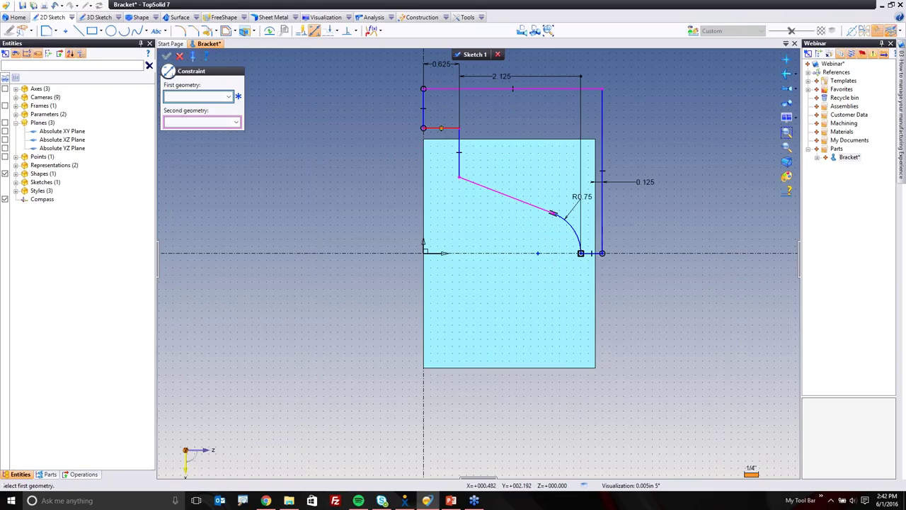
pyautogui.click(441, 128)
pyautogui.click(461, 252)
pyautogui.click(370, 209)
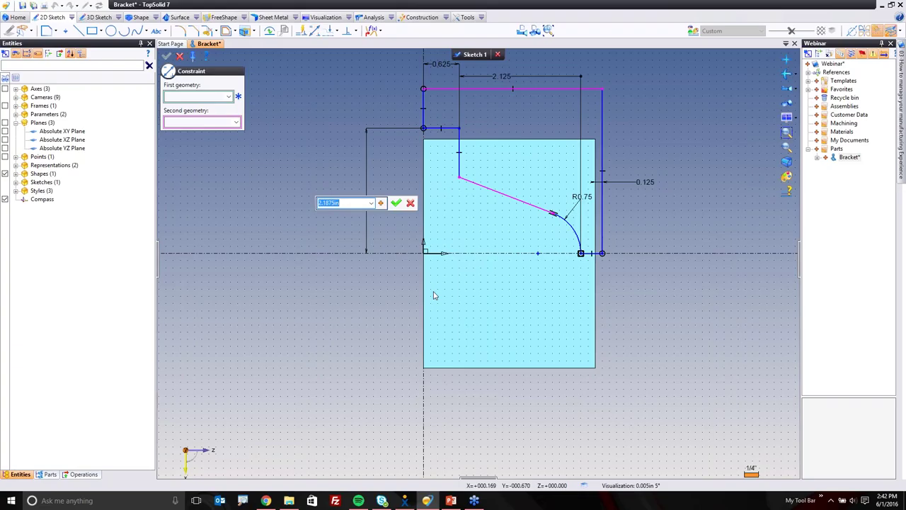
pyautogui.write('2.25')
pyautogui.press('Return')
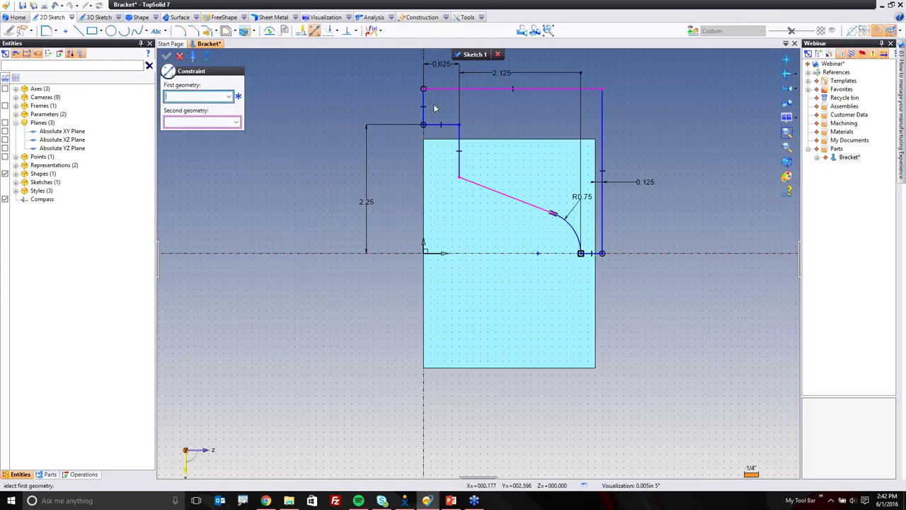
# Dimension the short vertical segment at 0.625 and the sloped line at 30° to the axis.
pyautogui.click(424, 104)
pyautogui.click(397, 106)
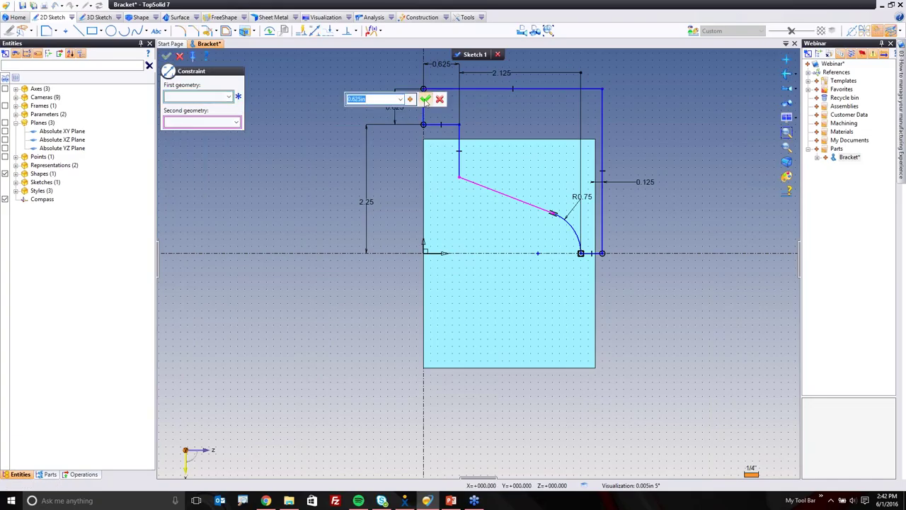
pyautogui.click(427, 95)
pyautogui.click(506, 196)
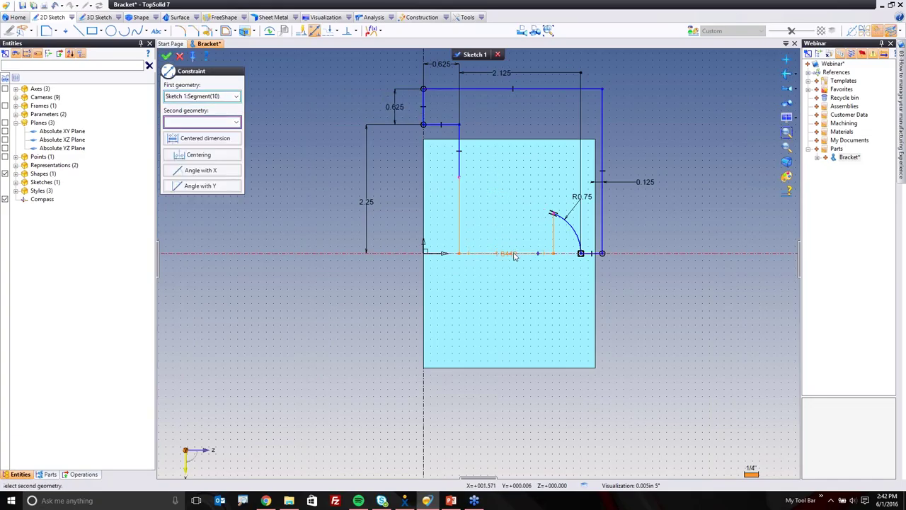
pyautogui.click(516, 254)
pyautogui.click(492, 253)
pyautogui.write('30')
pyautogui.press('Return')
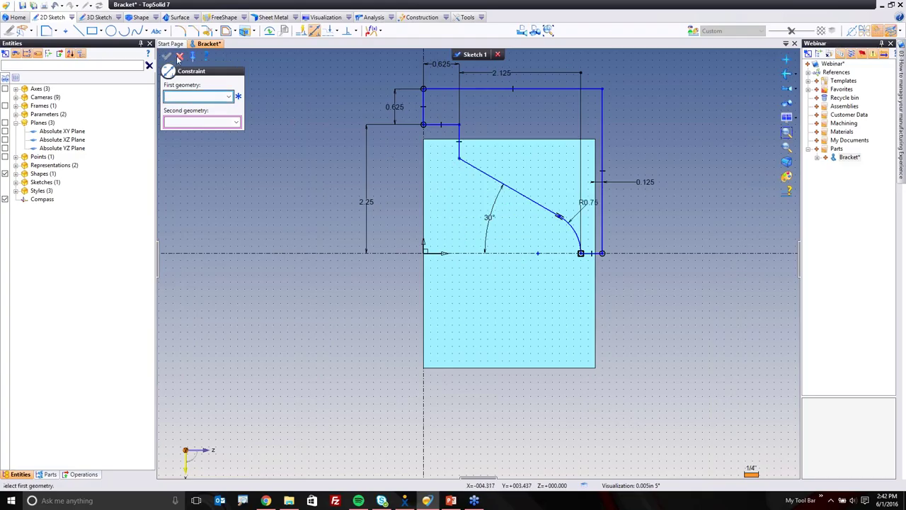
pyautogui.click(179, 57)
# Round the upper sketch vertex with a 0.125 in fillet.
pyautogui.rightClick(277, 126)
pyautogui.press('Escape')
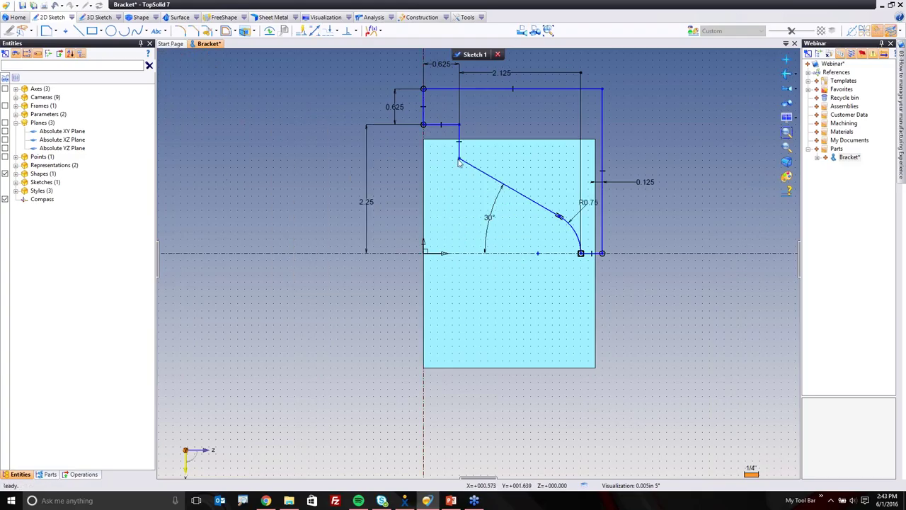
pyautogui.rightClick(460, 161)
pyautogui.click(497, 246)
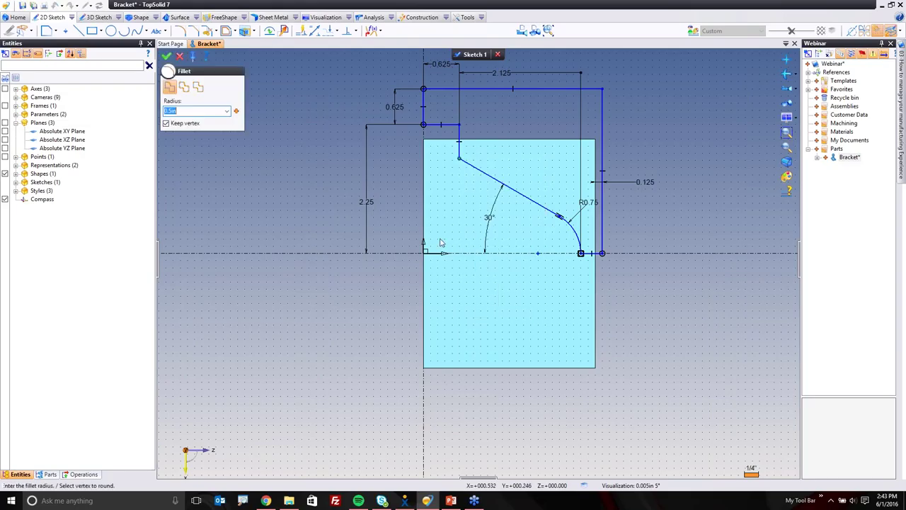
pyautogui.write('0.125')
pyautogui.press('Return')
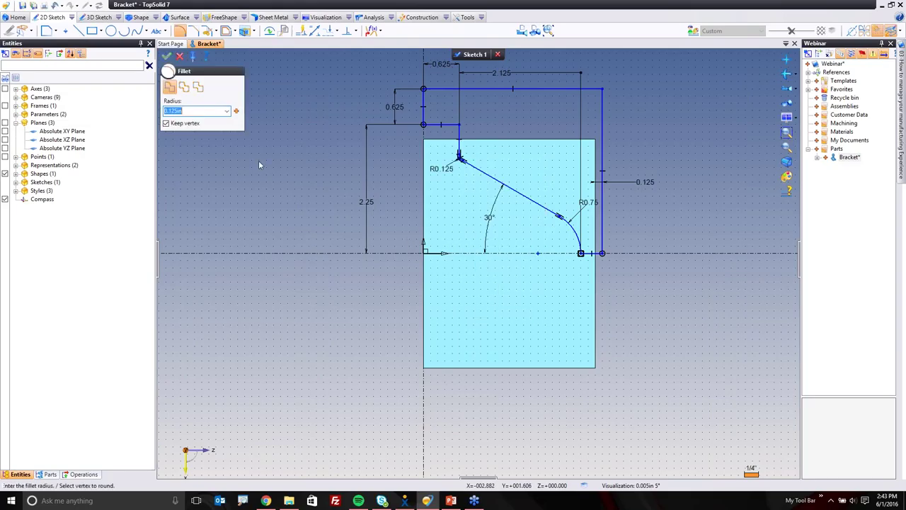
pyautogui.click(180, 57)
# Trim the block by Sketch 1's profile, turning it into a conical boss on the plate.
pyautogui.rightClick(225, 123)
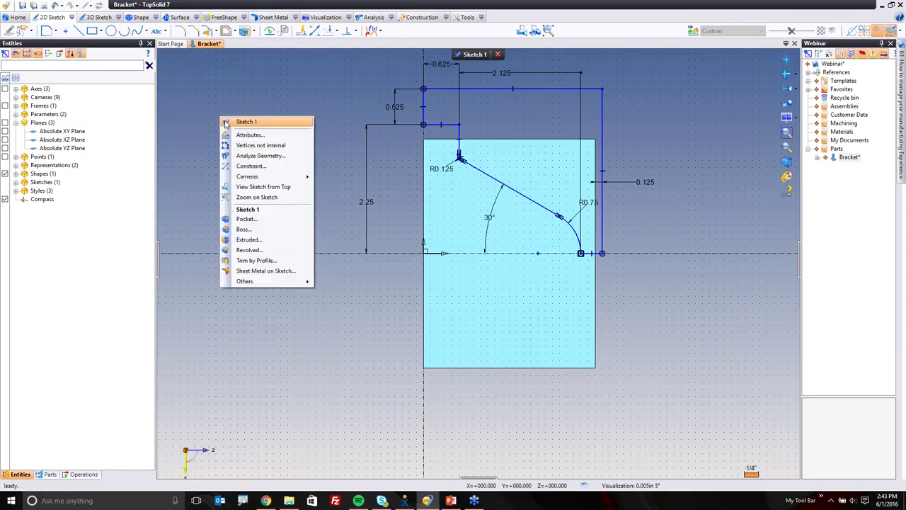
pyautogui.click(256, 260)
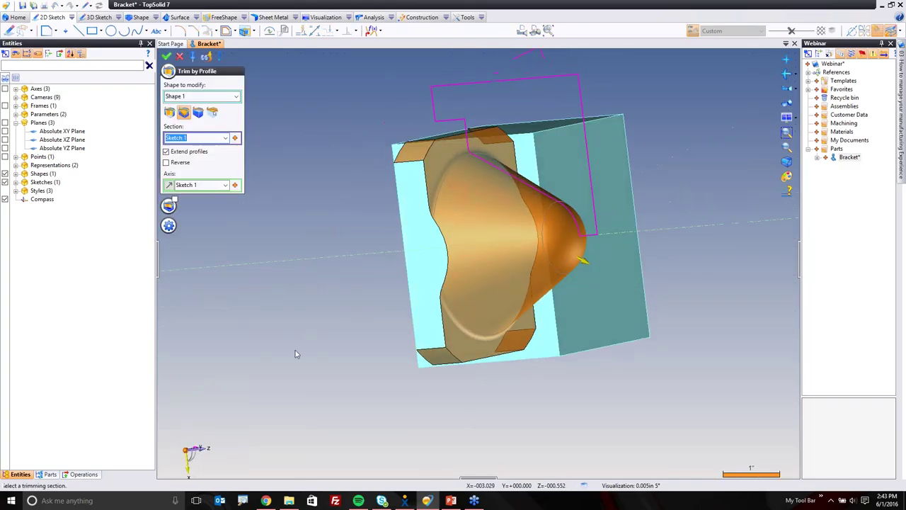
pyautogui.click(166, 57)
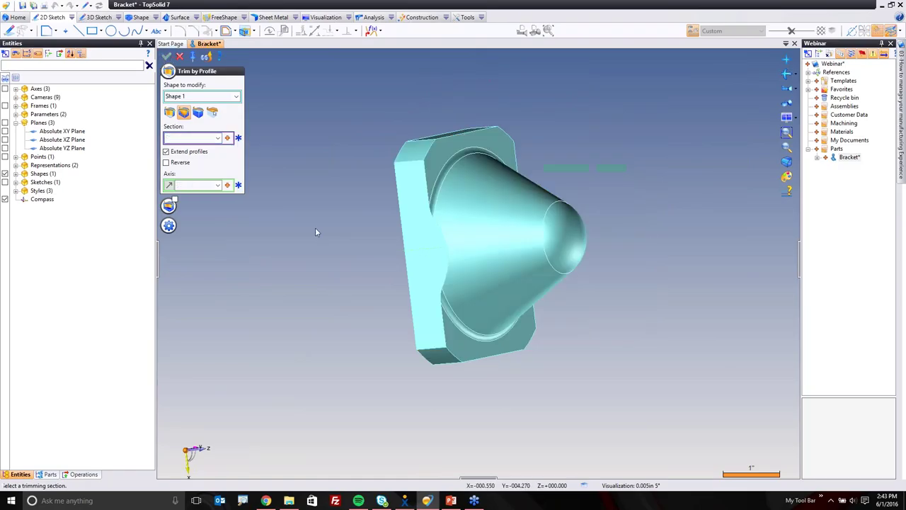
pyautogui.click(180, 56)
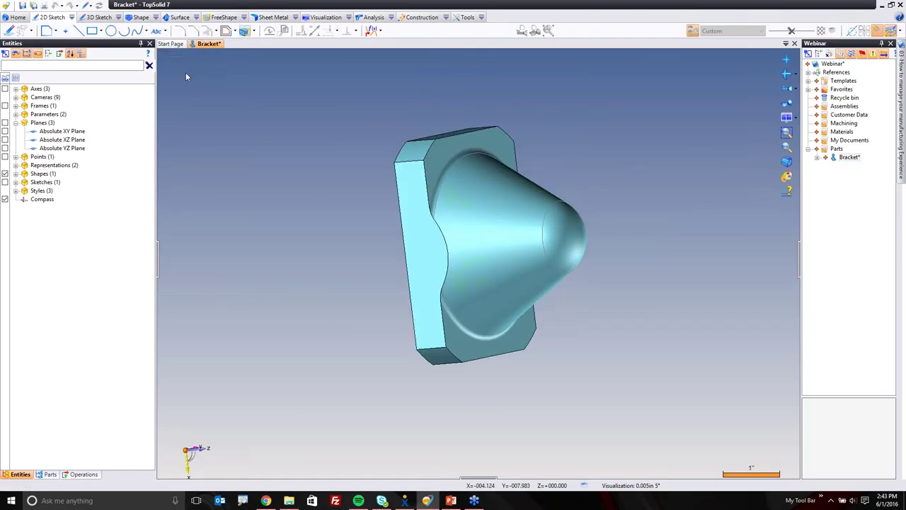
pyautogui.rightClick(433, 165)
# On the back face, sketch a rectangle spanning the part's 4 in width down to its bottom.
pyautogui.click(462, 181)
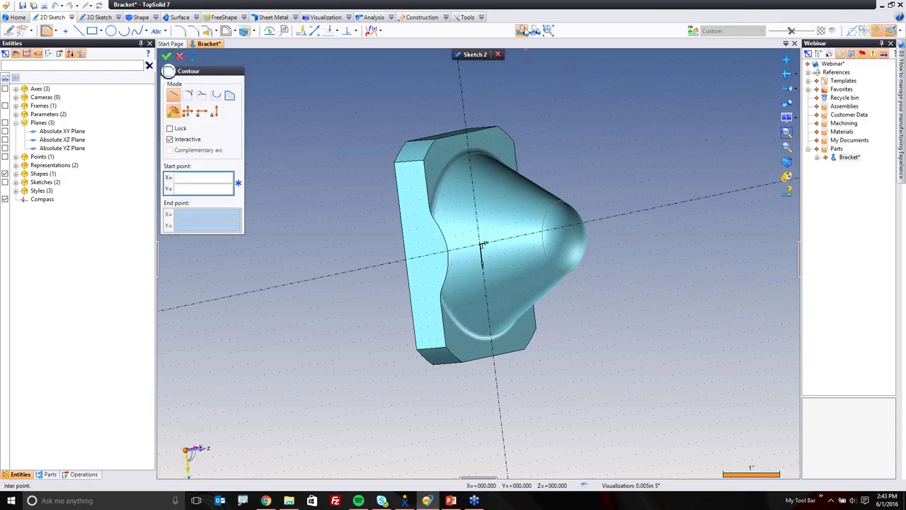
pyautogui.click(92, 30)
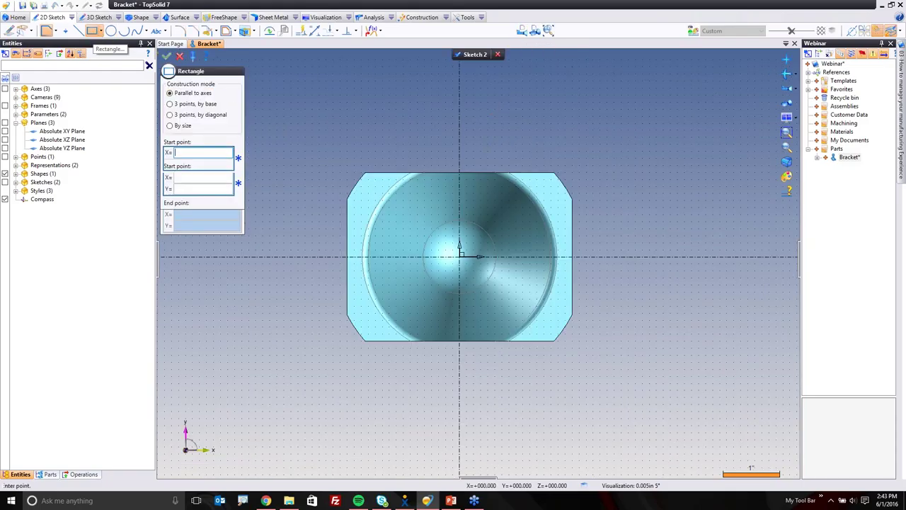
pyautogui.click(346, 284)
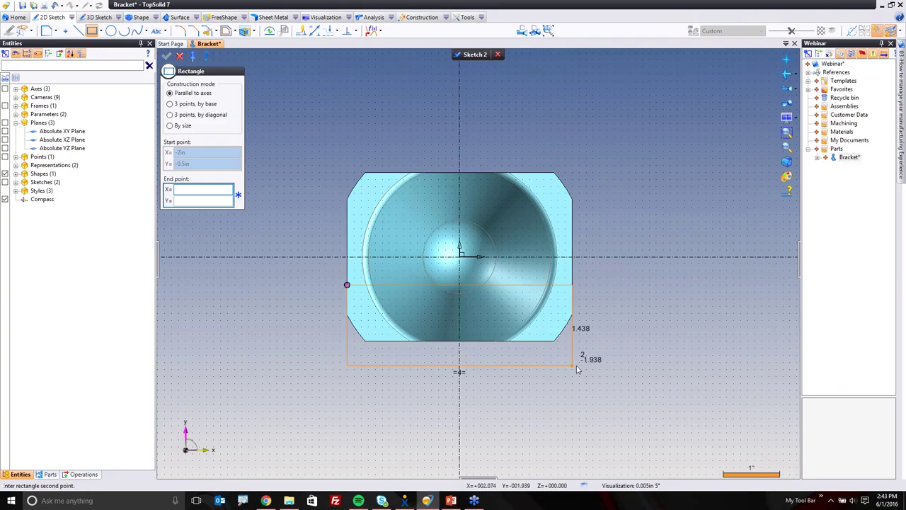
pyautogui.click(576, 368)
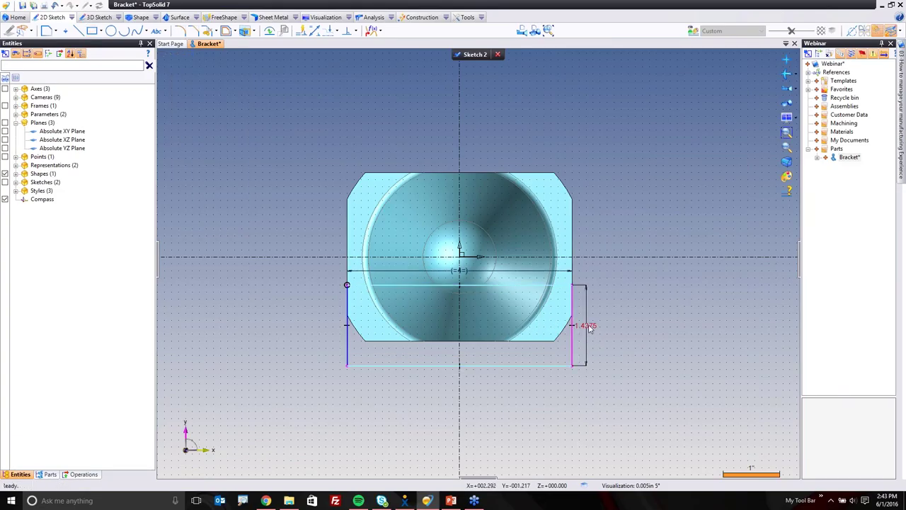
pyautogui.moveTo(574, 366); pyautogui.dragTo(542, 344)
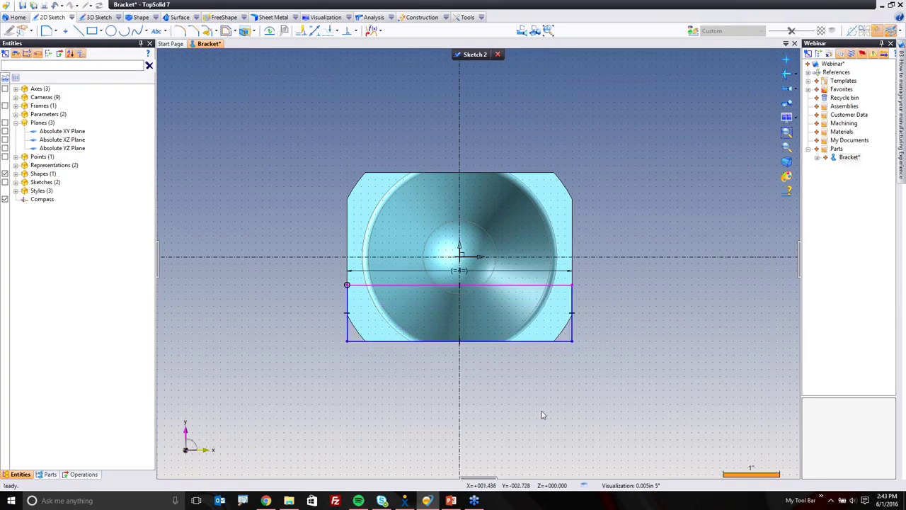
# Constrain the rectangle's top edge 3/8 in below the horizontal axis.
pyautogui.click(314, 30)
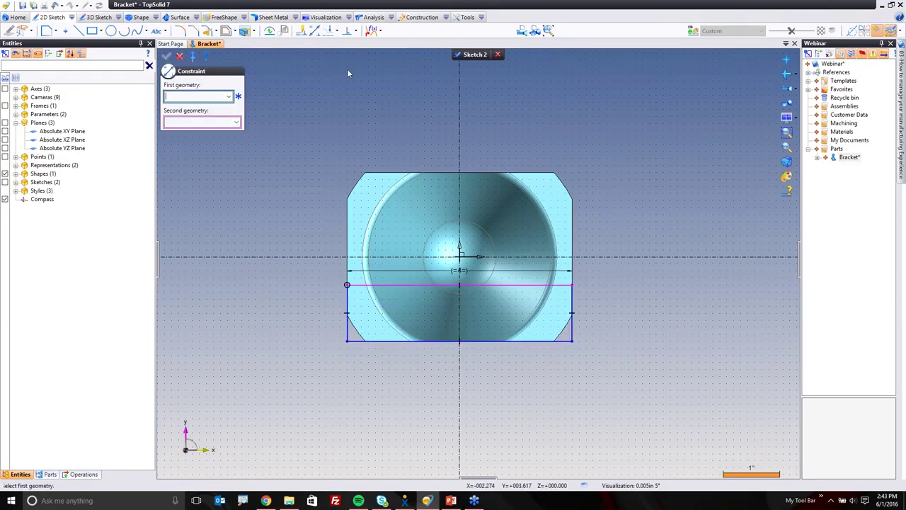
pyautogui.click(570, 296)
pyautogui.click(601, 257)
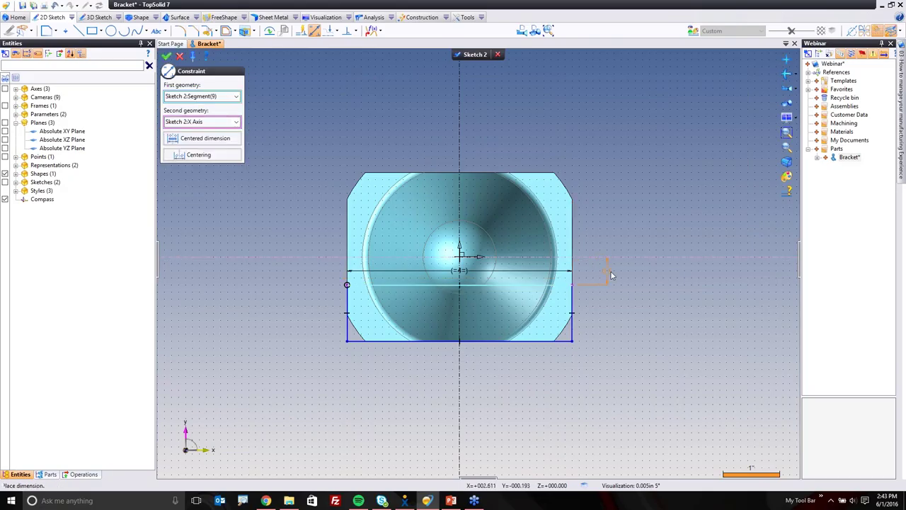
pyautogui.click(650, 278)
pyautogui.write('3/8')
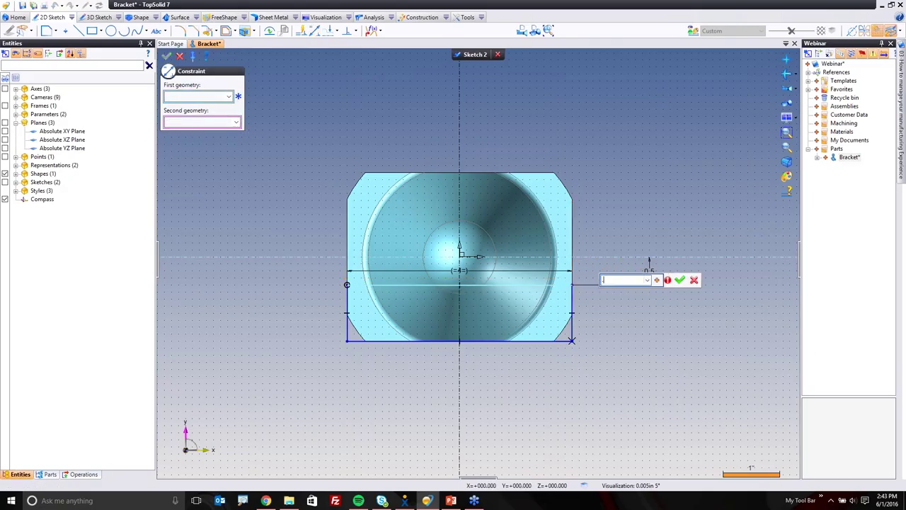
pyautogui.press('Return')
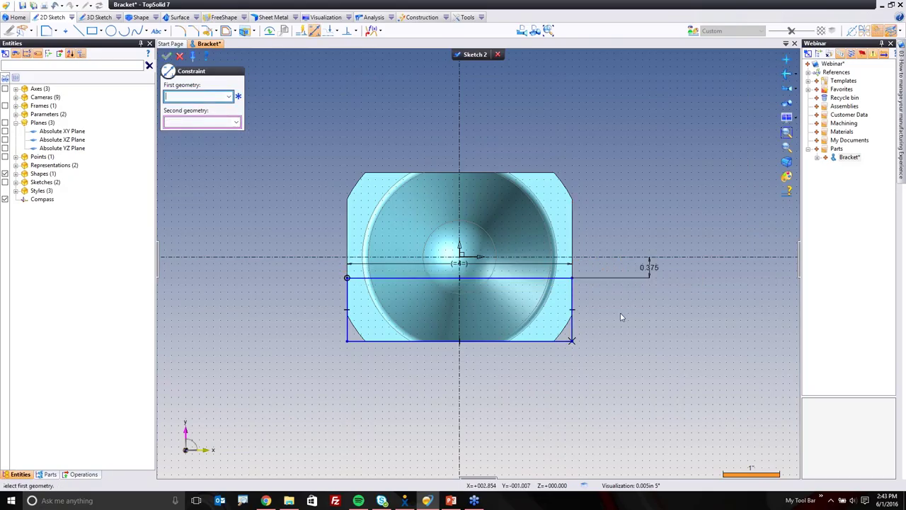
pyautogui.rightClick(621, 317)
pyautogui.click(636, 325)
pyautogui.rightClick(622, 323)
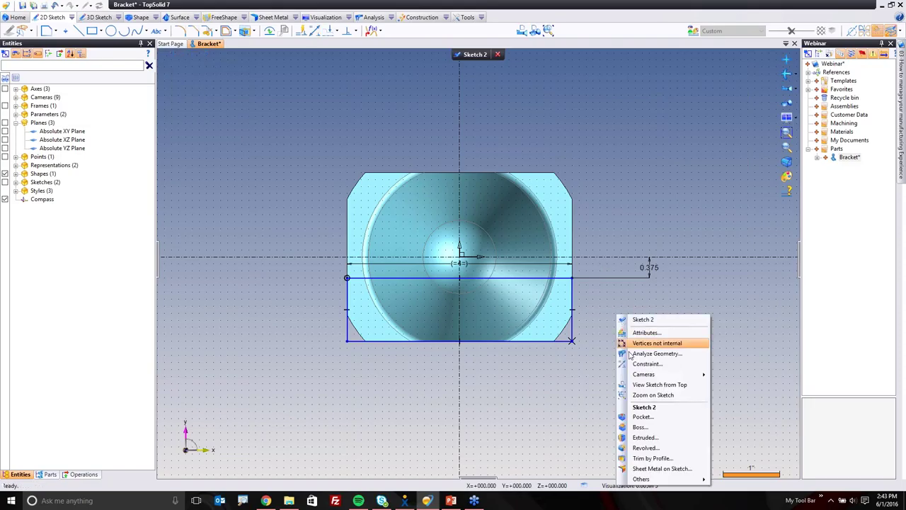
# Create a Pocket from Sketch 2, flipped into the part, with Limit set to Through.
pyautogui.click(642, 417)
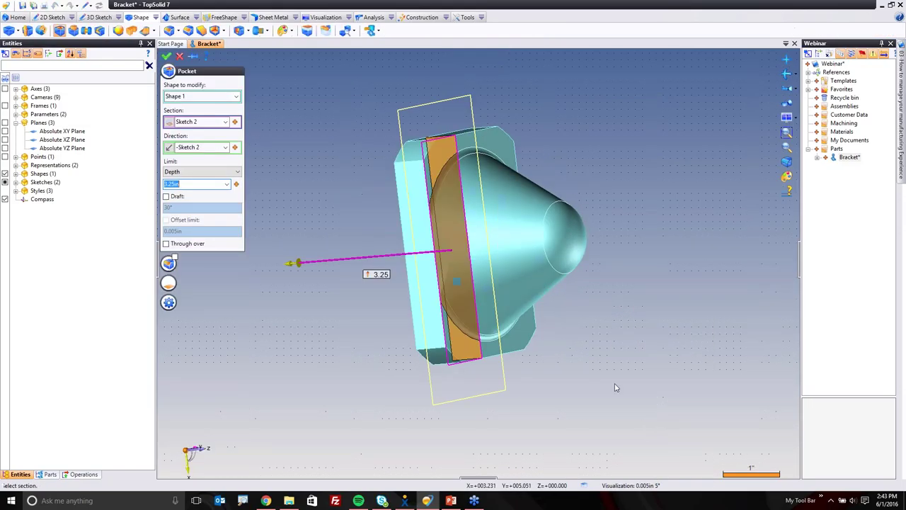
pyautogui.moveTo(287, 264); pyautogui.dragTo(642, 270)
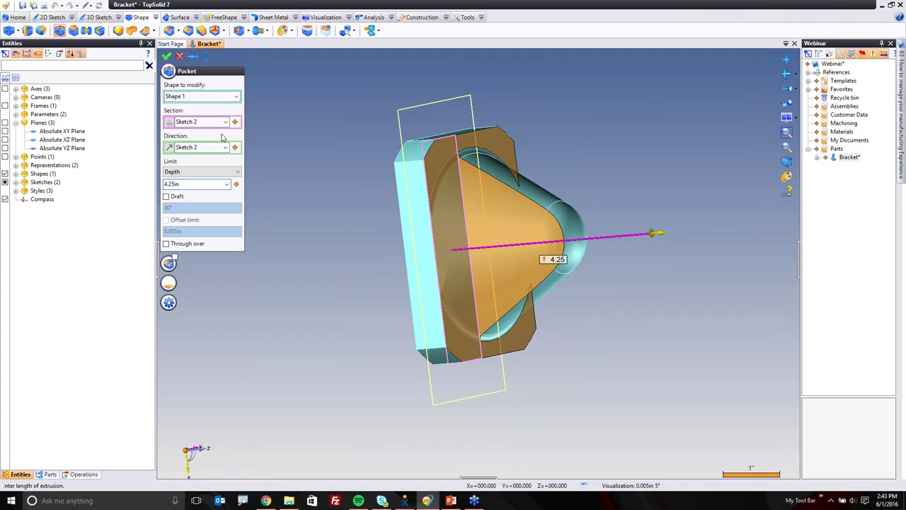
pyautogui.click(196, 172)
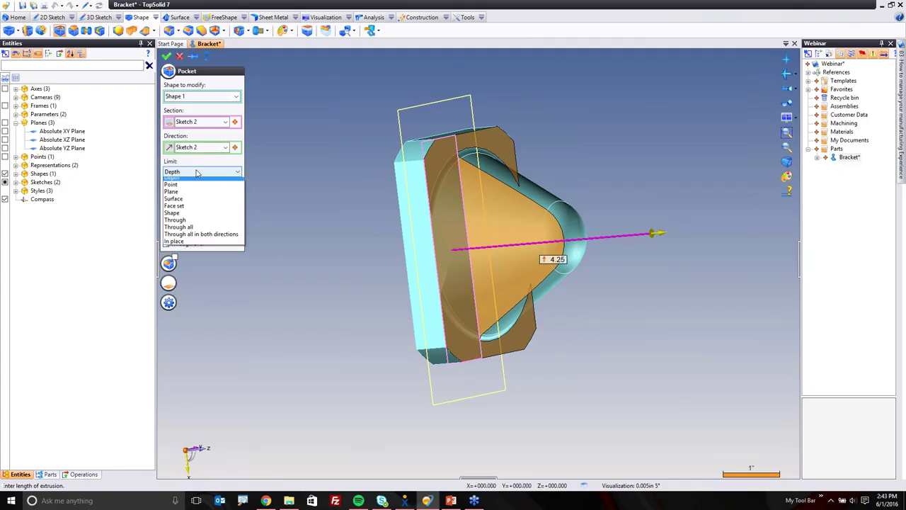
pyautogui.click(190, 225)
pyautogui.click(167, 56)
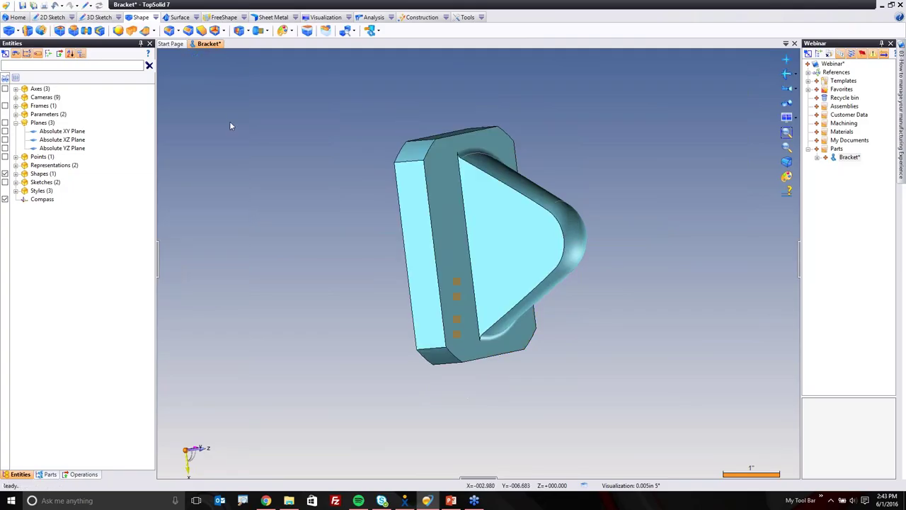
pyautogui.moveTo(244, 153); pyautogui.dragTo(224, 140, button='middle')
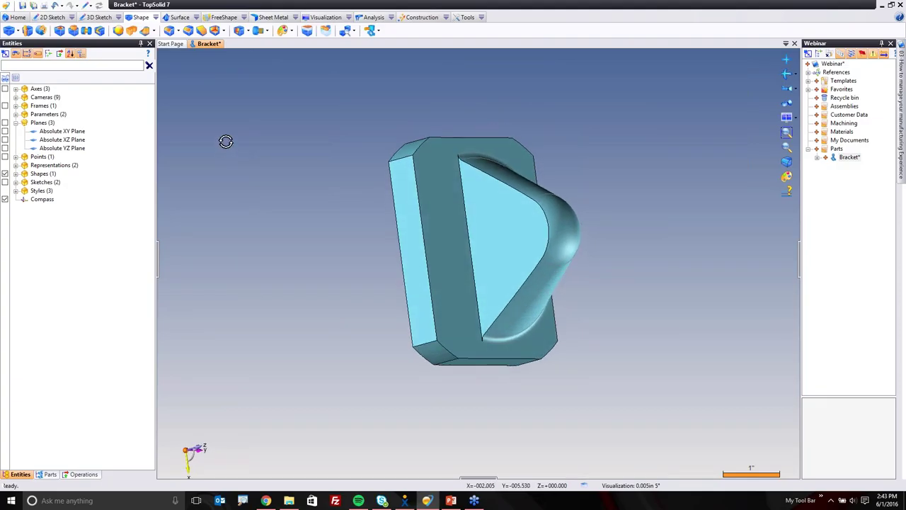
# Repeat Pocket 1 as a Symmetrical Pattern mirrored about the Absolute XZ Plane.
pyautogui.rightClick(502, 224)
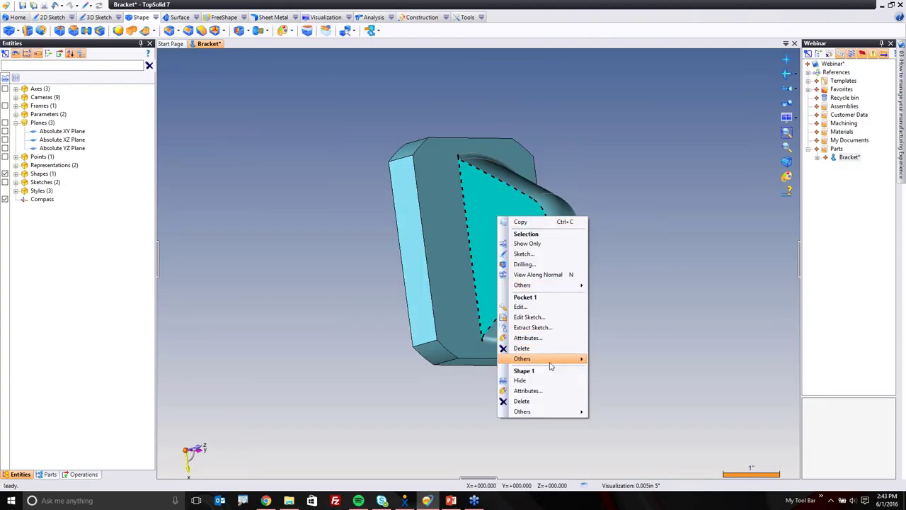
pyautogui.moveTo(552, 358)
pyautogui.click(619, 411)
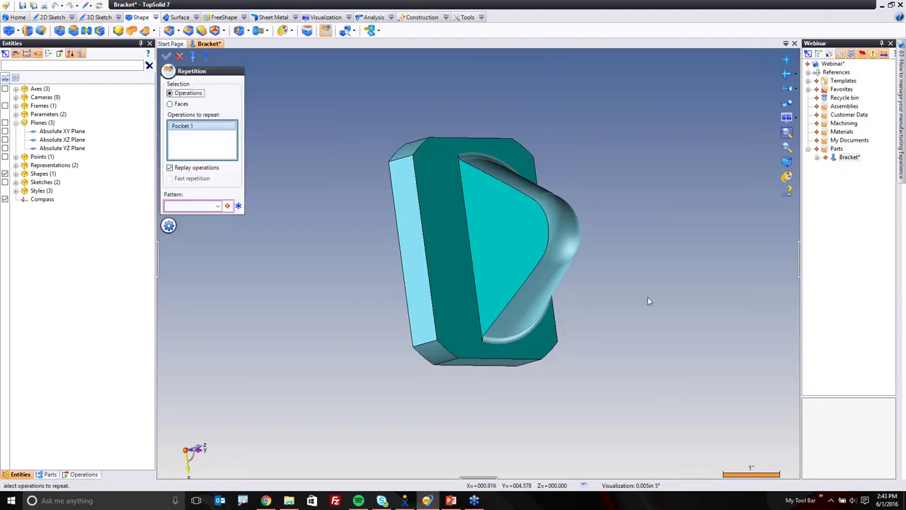
pyautogui.click(227, 205)
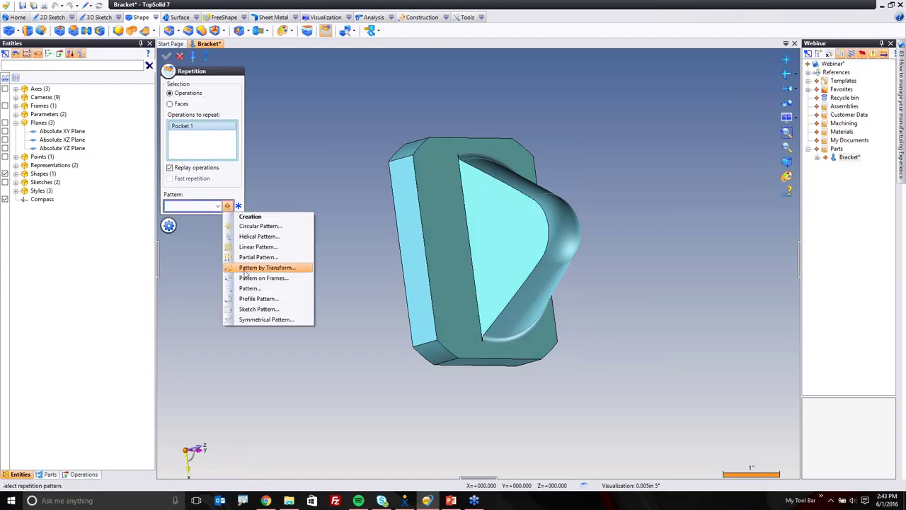
pyautogui.click(266, 319)
pyautogui.click(218, 119)
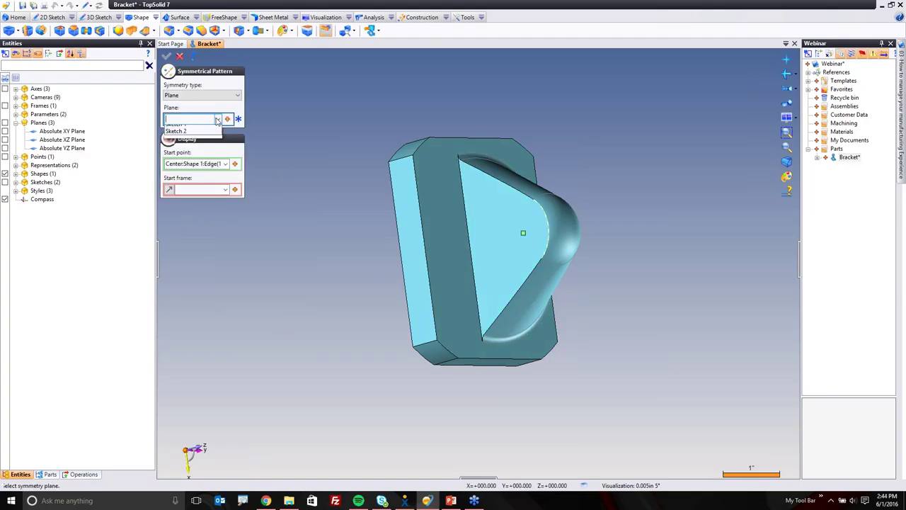
pyautogui.click(218, 119)
pyautogui.click(220, 120)
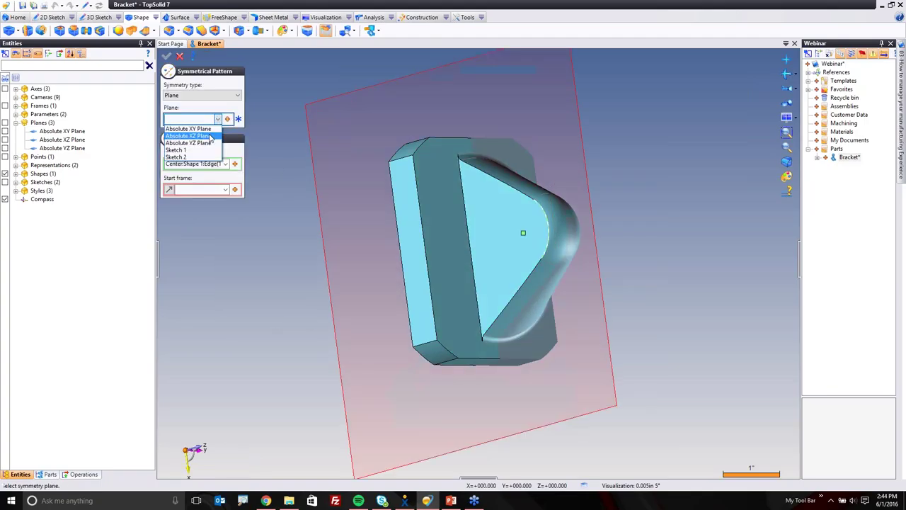
pyautogui.click(212, 139)
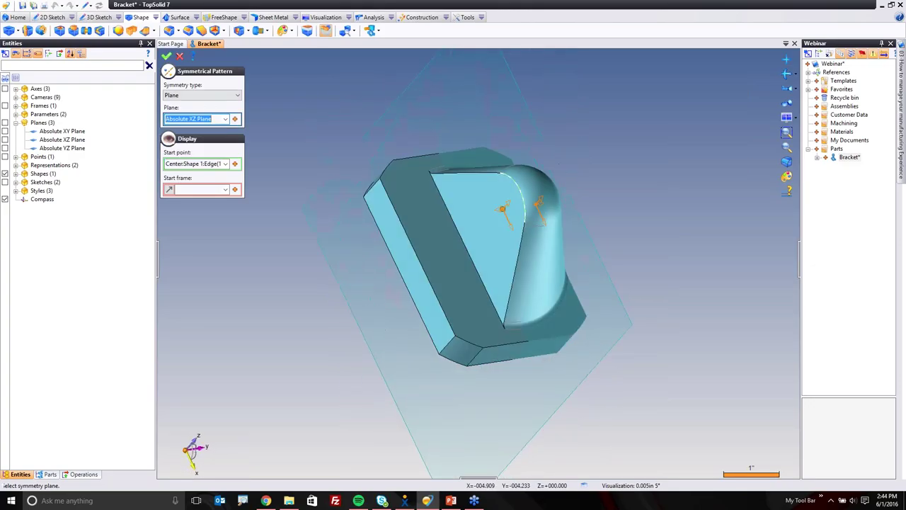
pyautogui.click(167, 56)
pyautogui.click(179, 57)
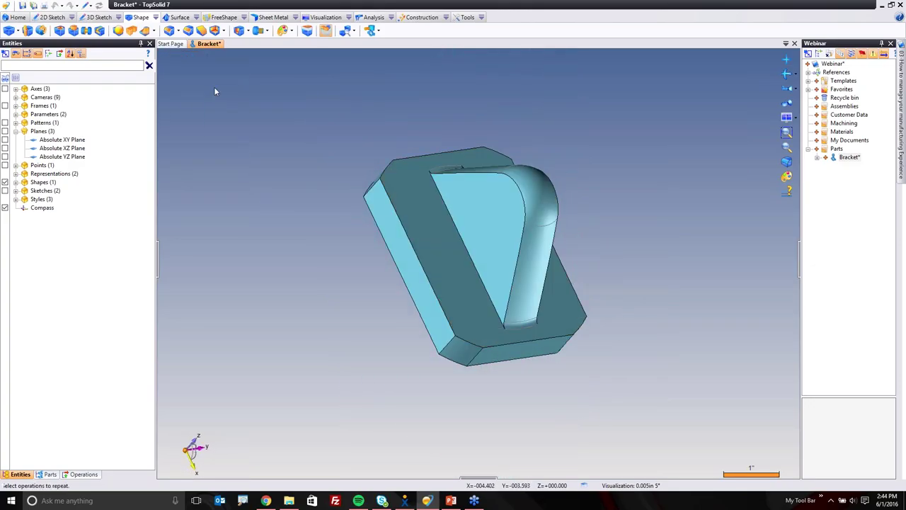
# Round both long rib edges with a 0.125 in fillet.
pyautogui.moveTo(366, 215); pyautogui.dragTo(457, 219, button='middle')
pyautogui.rightClick(456, 219)
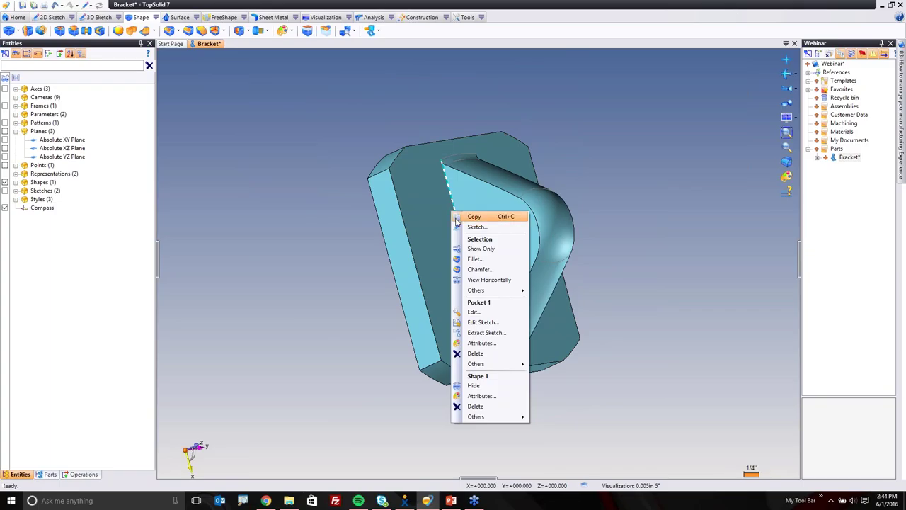
pyautogui.click(471, 257)
pyautogui.moveTo(676, 267); pyautogui.dragTo(548, 259, button='middle')
pyautogui.click(536, 262)
pyautogui.rightClick(341, 113)
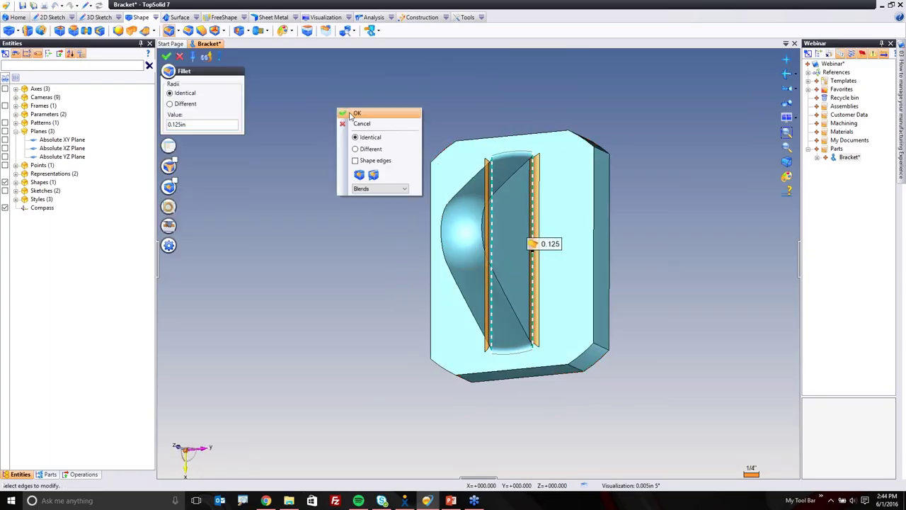
pyautogui.click(340, 190)
pyautogui.click(180, 56)
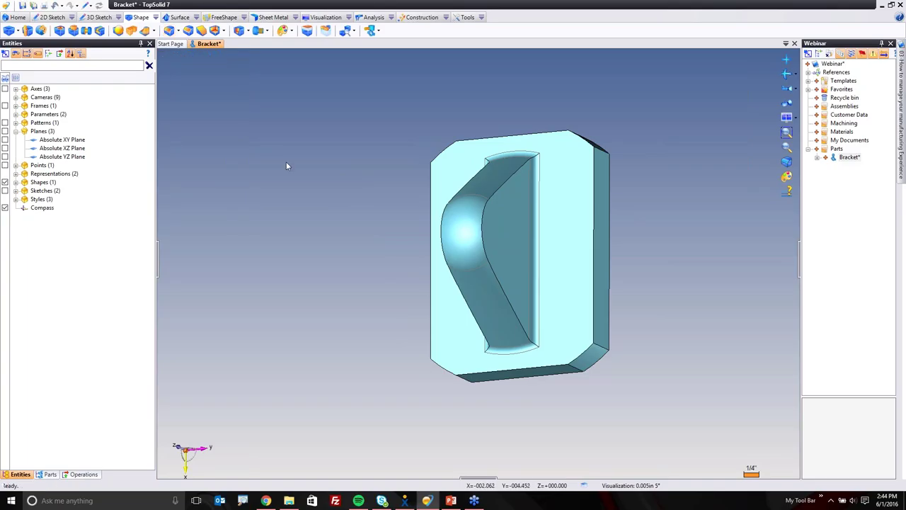
pyautogui.moveTo(287, 166); pyautogui.dragTo(425, 198, button='middle')
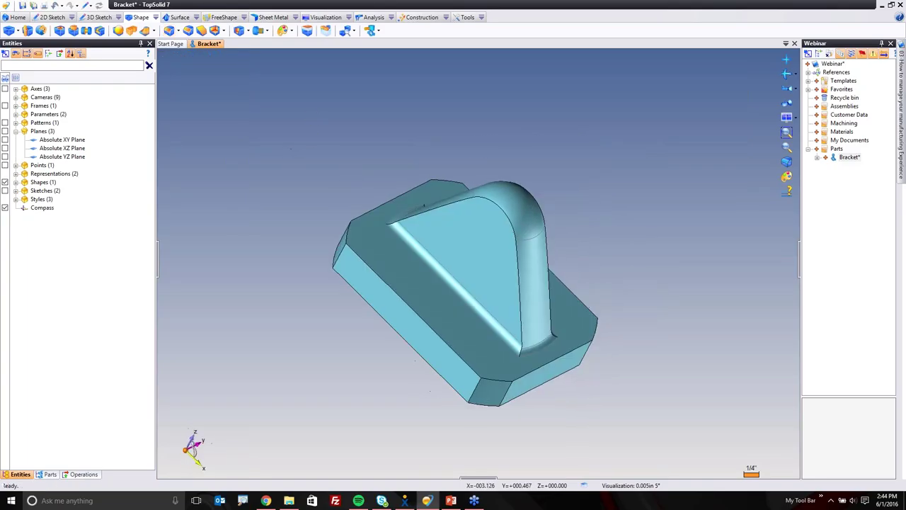
pyautogui.rightClick(486, 219)
# Drill a plain hole through the lug, changing its diameter from 0.625 in to 0.75 in.
pyautogui.click(511, 263)
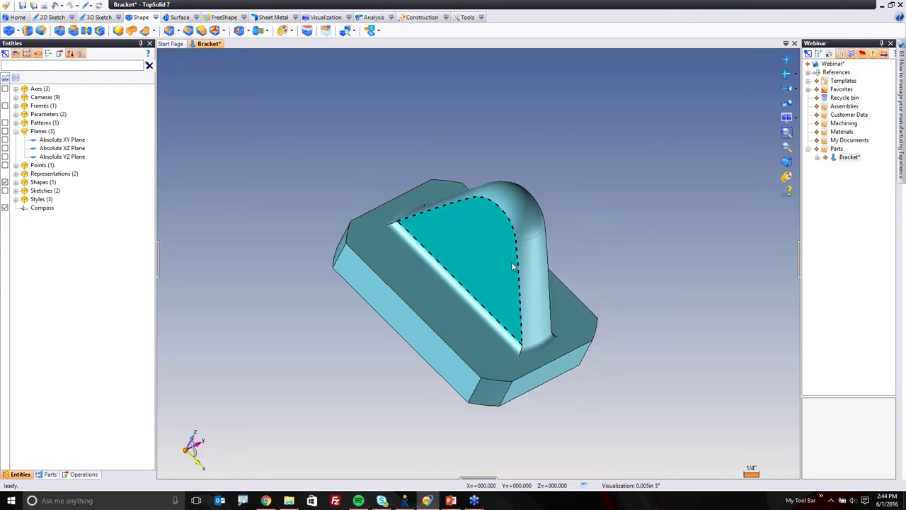
pyautogui.click(168, 223)
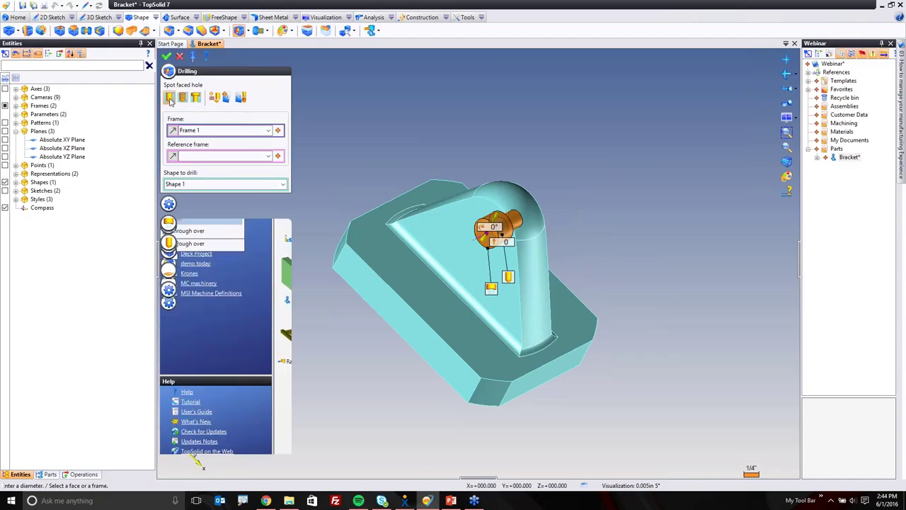
pyautogui.click(198, 245)
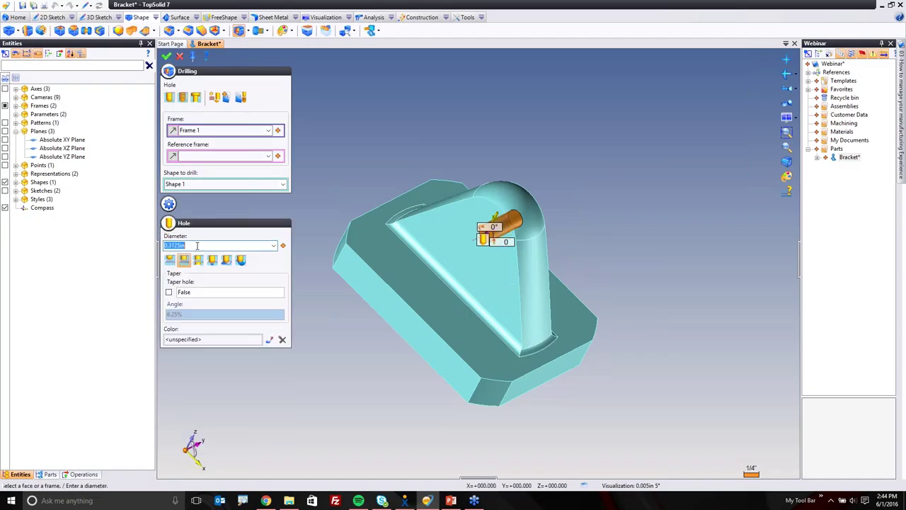
pyautogui.write('0.625')
pyautogui.press('Return')
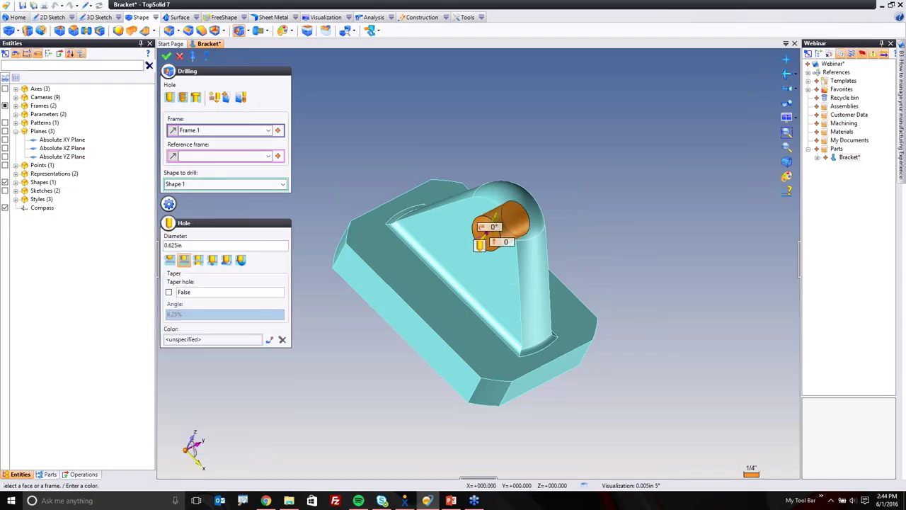
pyautogui.click(198, 245)
pyautogui.write('0.75')
pyautogui.press('Return')
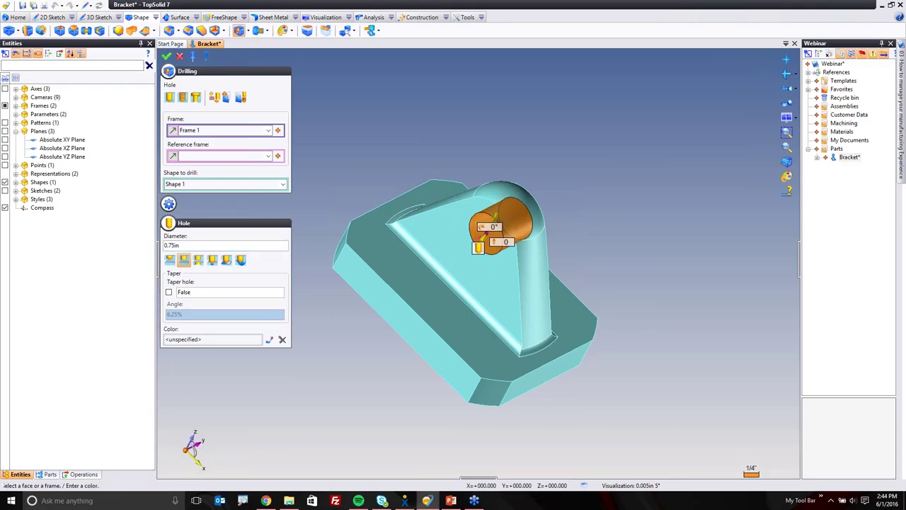
pyautogui.click(167, 56)
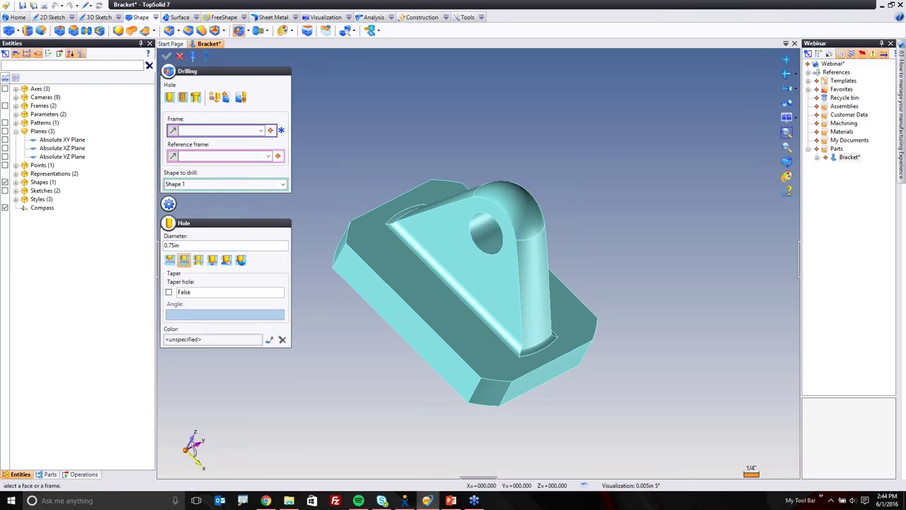
pyautogui.rightClick(393, 256)
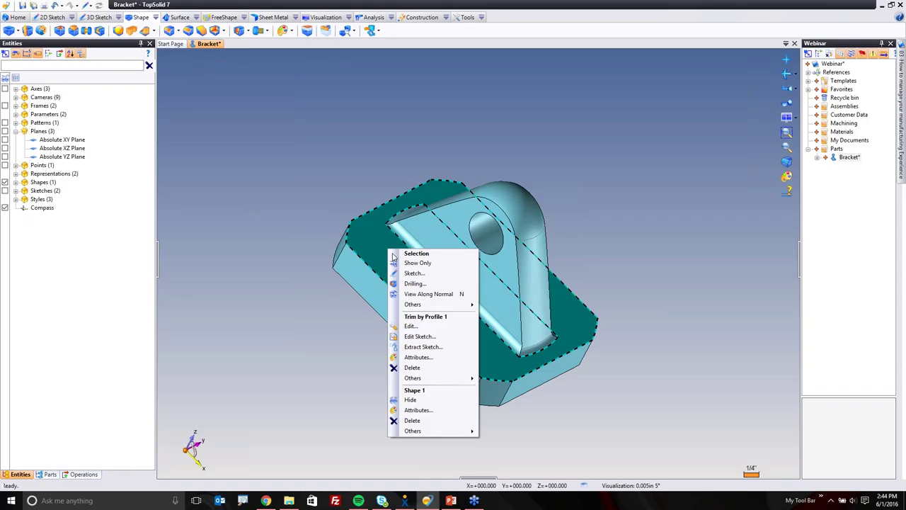
# Sketch on the base's top face, placing one corner point mirrored about both axes.
pyautogui.click(415, 273)
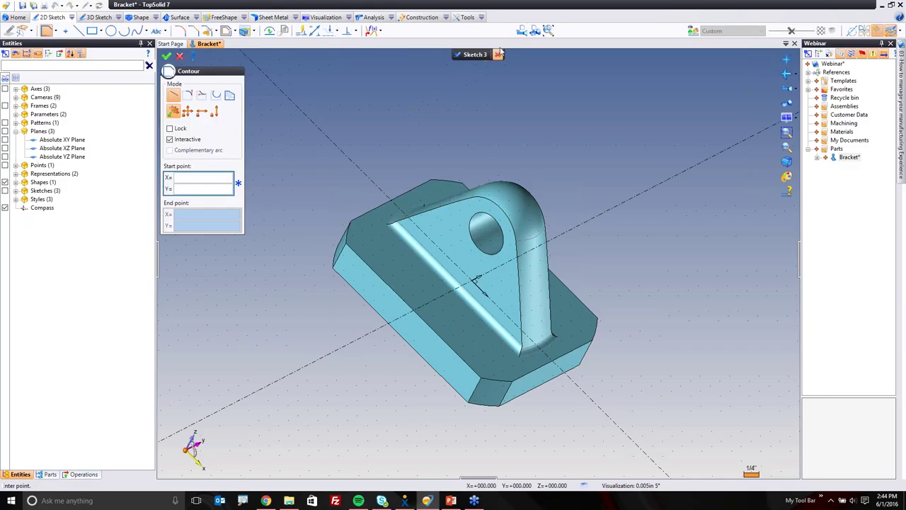
pyautogui.click(64, 30)
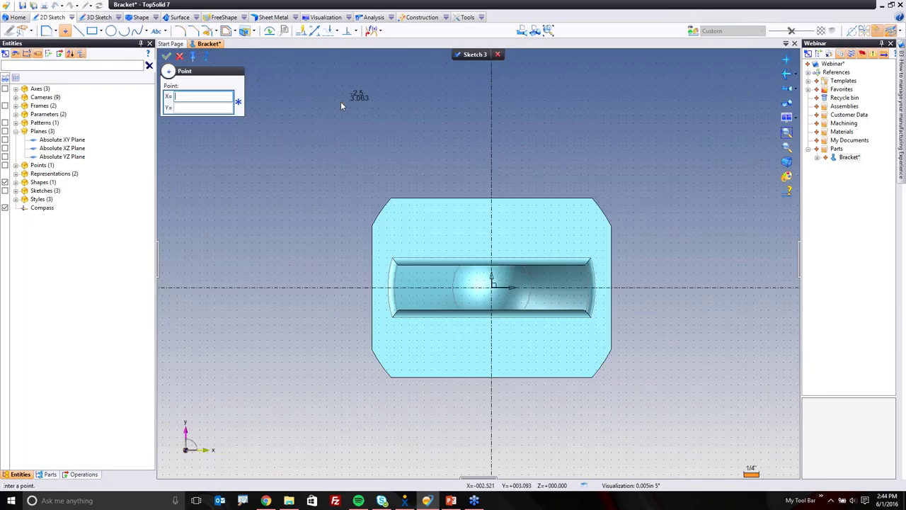
pyautogui.click(864, 31)
pyautogui.click(198, 85)
pyautogui.click(206, 100)
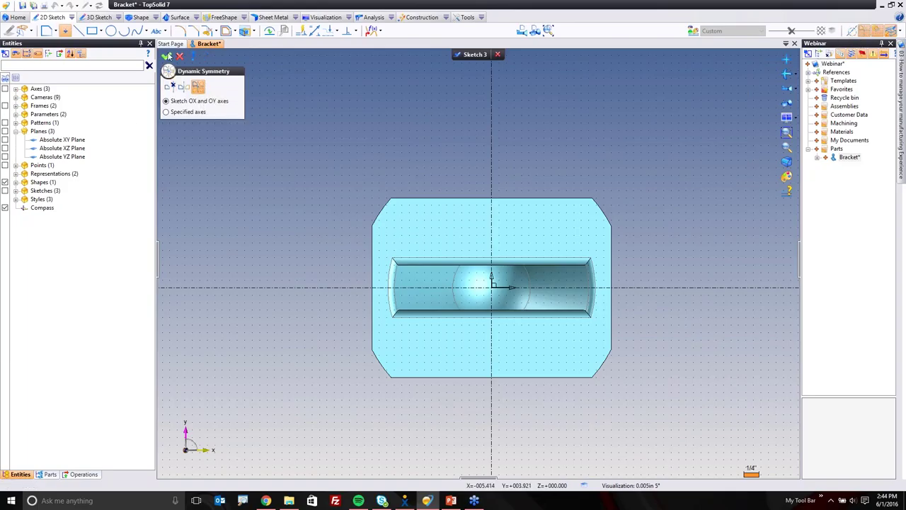
pyautogui.click(418, 348)
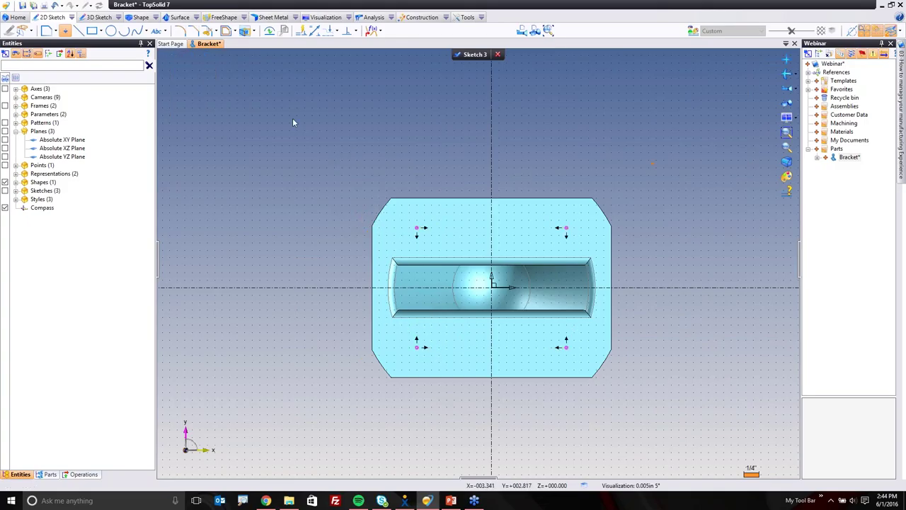
pyautogui.press('Escape')
pyautogui.click(856, 33)
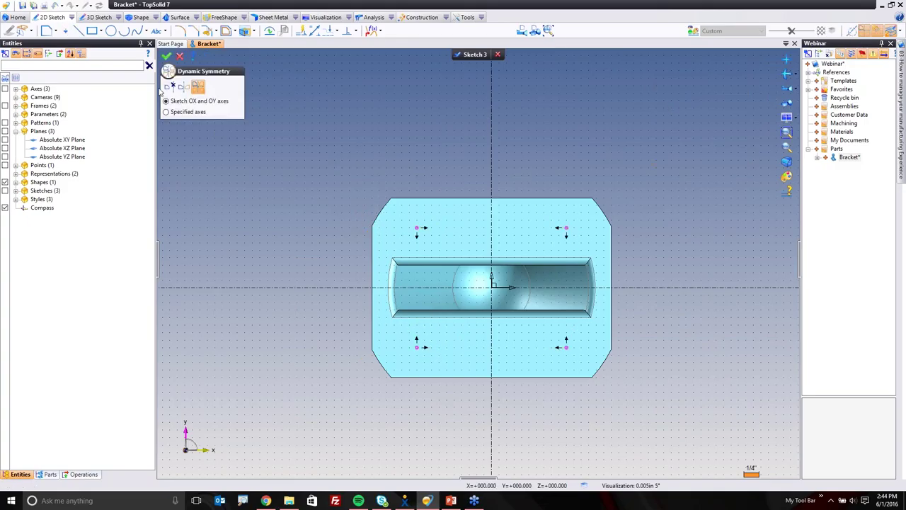
pyautogui.click(167, 56)
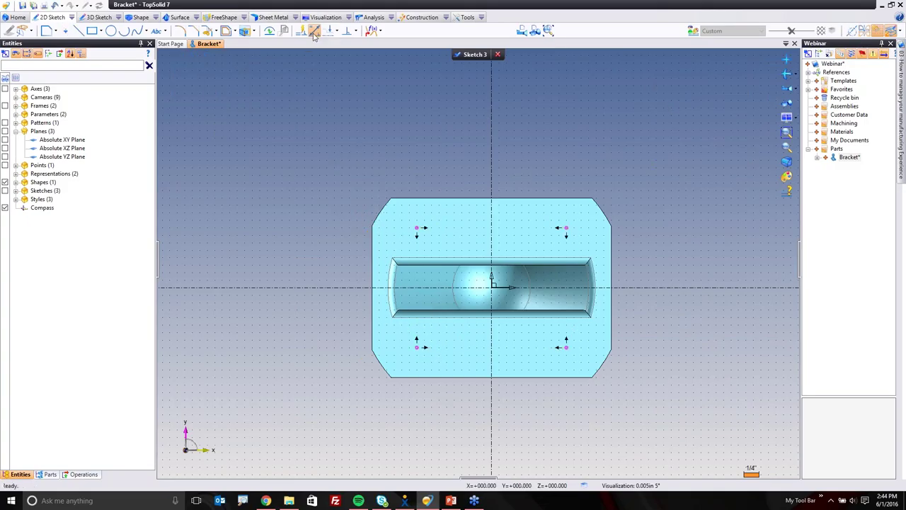
# Dimension the lower-left point from both sketch axes, 1.25 in from the vertical axis.
pyautogui.click(315, 32)
pyautogui.click(417, 348)
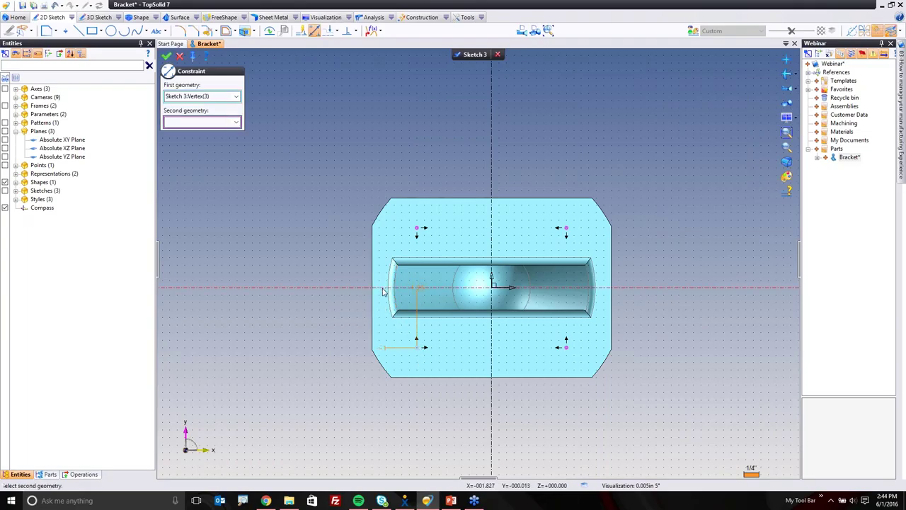
pyautogui.click(382, 288)
pyautogui.click(327, 358)
pyautogui.press('Return')
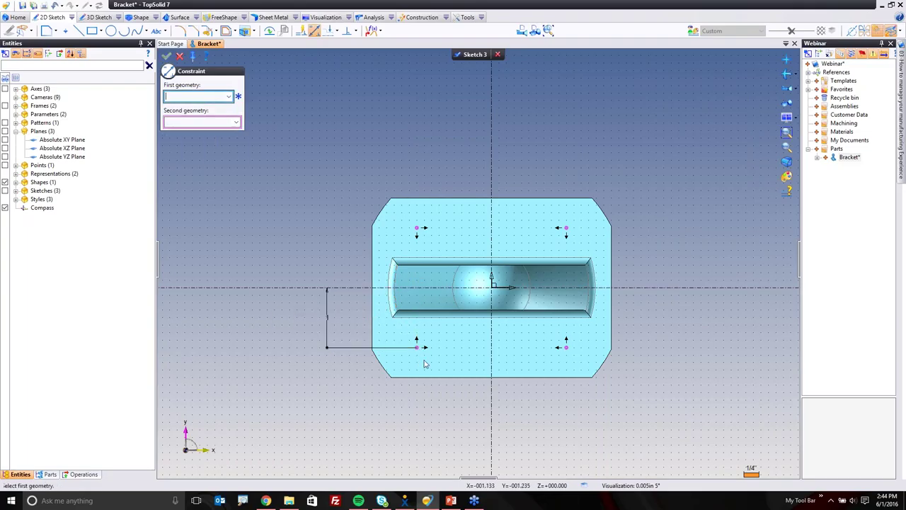
pyautogui.click(416, 351)
pyautogui.click(492, 410)
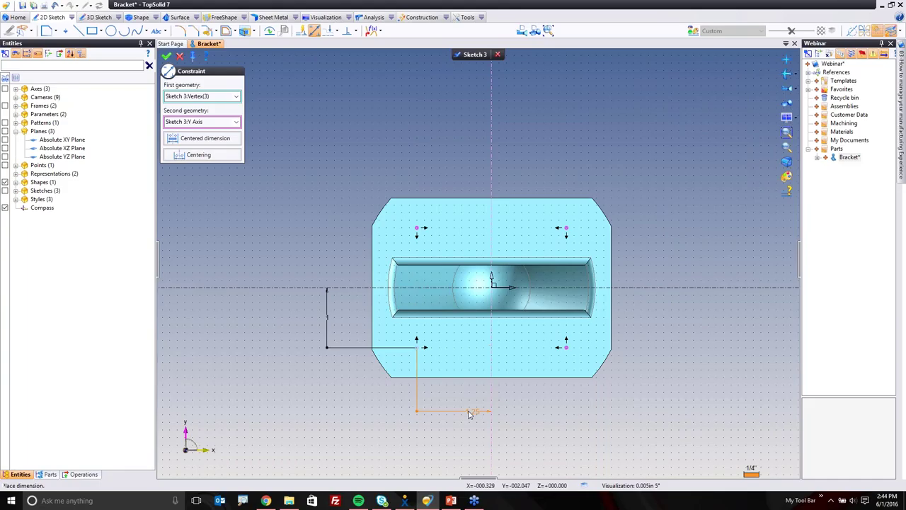
pyautogui.click(453, 425)
pyautogui.click(486, 416)
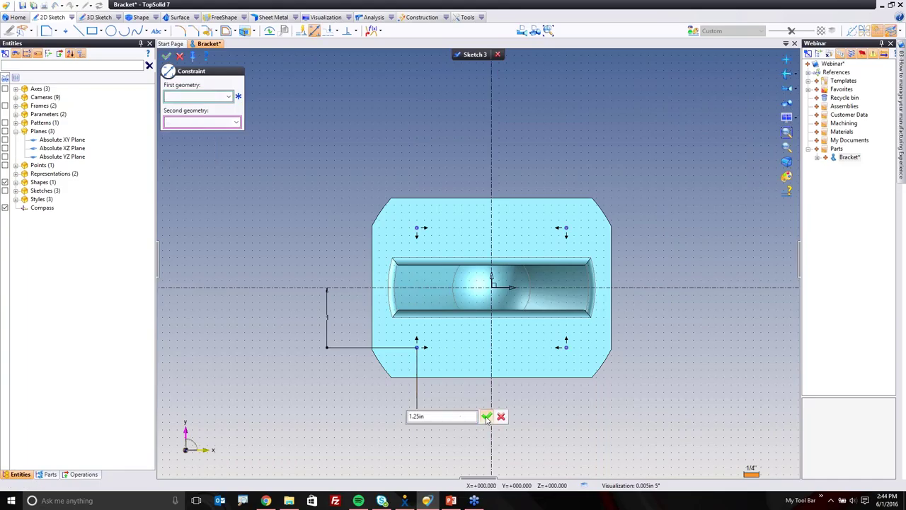
pyautogui.rightClick(423, 463)
pyautogui.click(368, 399)
pyautogui.rightClick(369, 401)
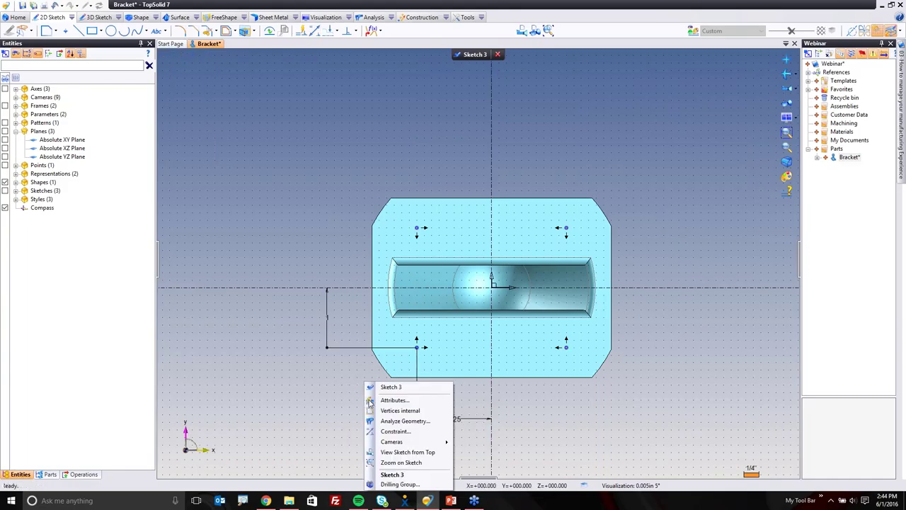
# Create a spot-faced Drilling Group at Sketch 3's points with a 0.3125 in hole diameter.
pyautogui.click(397, 483)
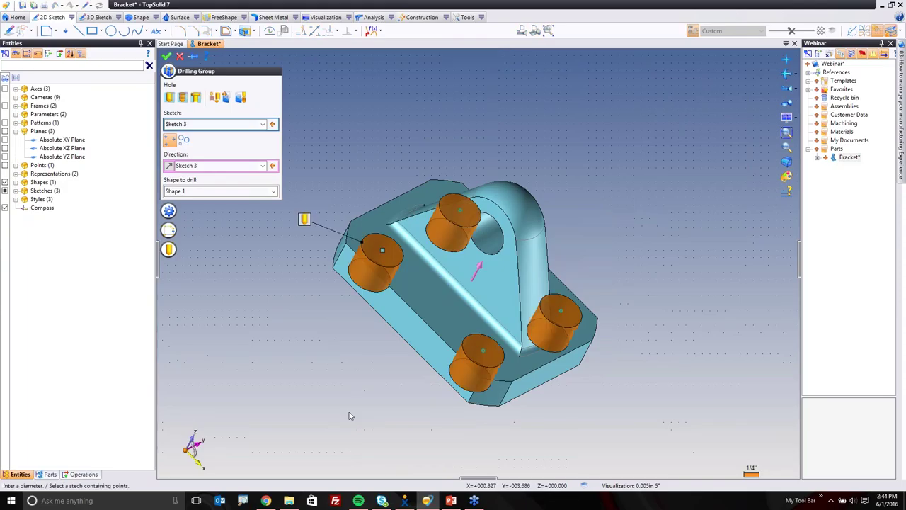
pyautogui.click(195, 97)
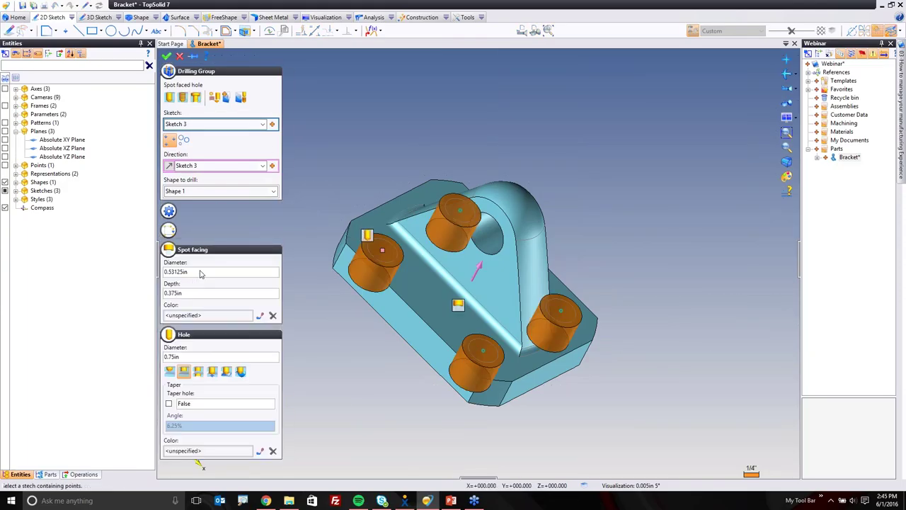
pyautogui.click(191, 357)
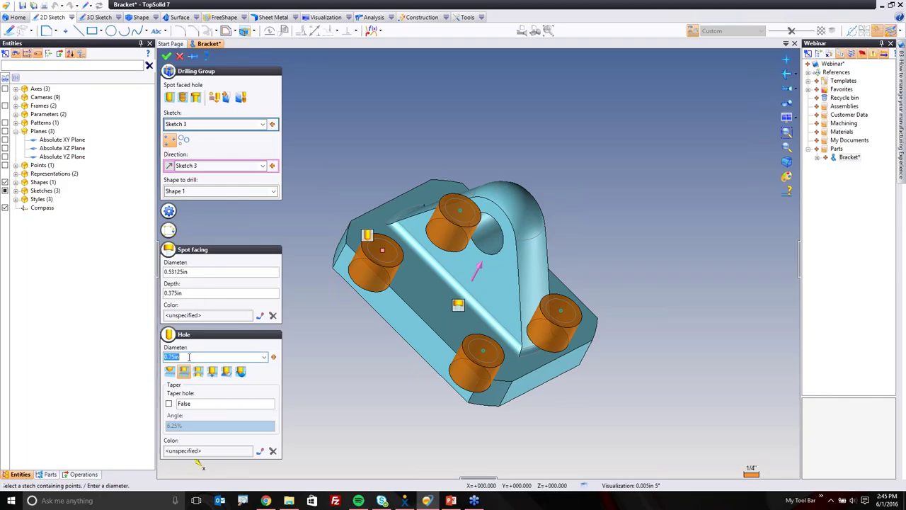
pyautogui.write('0.375')
pyautogui.press('Return')
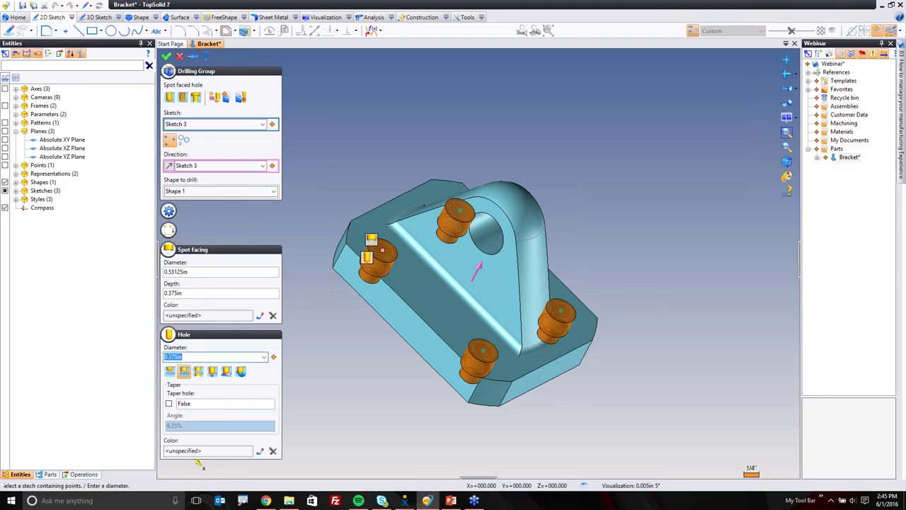
pyautogui.write('.3125')
pyautogui.press('Return')
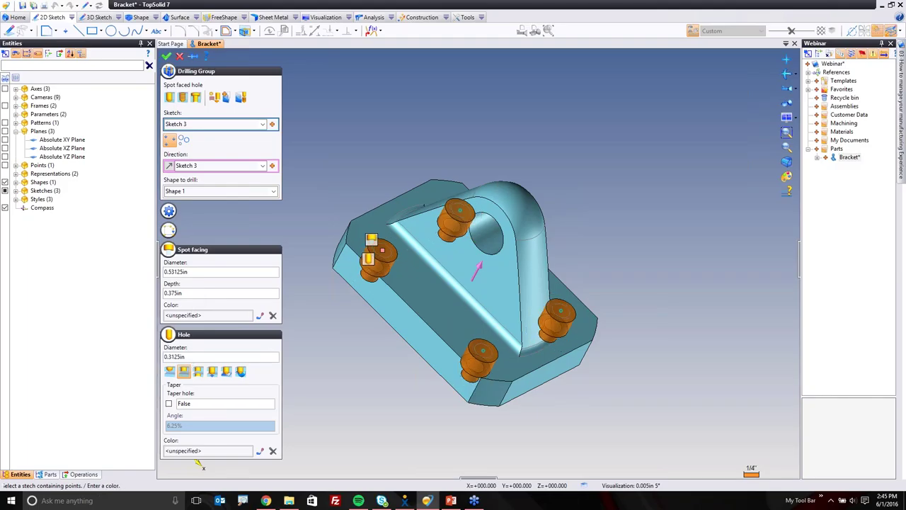
pyautogui.click(166, 56)
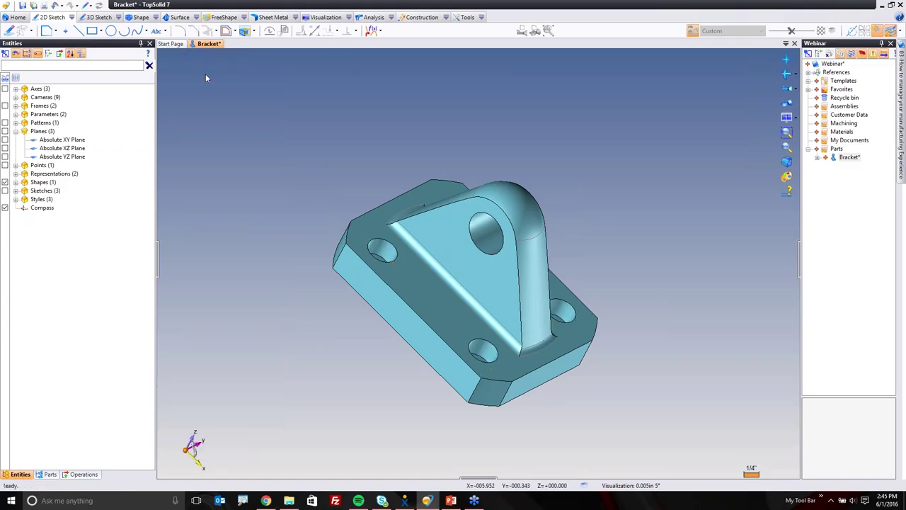
pyautogui.press('Up')
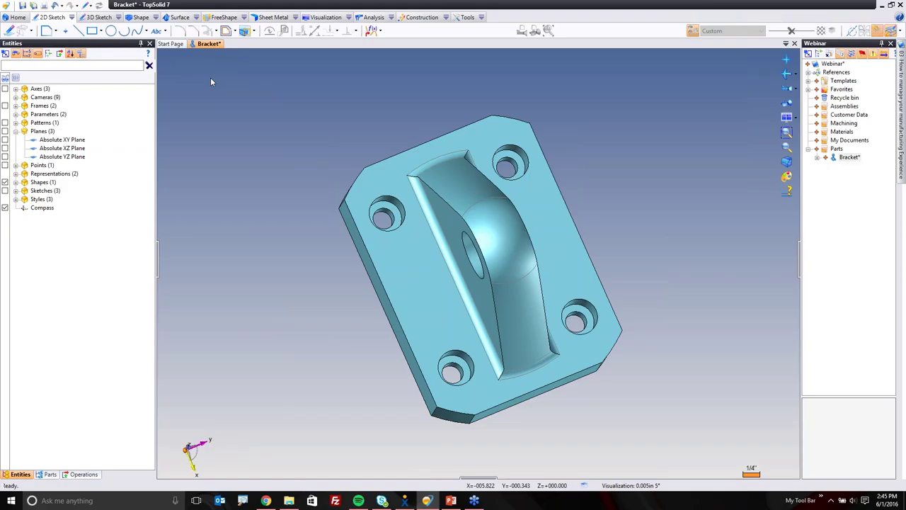
# Save the Bracket and check it in with a comment noting the initial design.
pyautogui.hotkey('ctrl', 's')
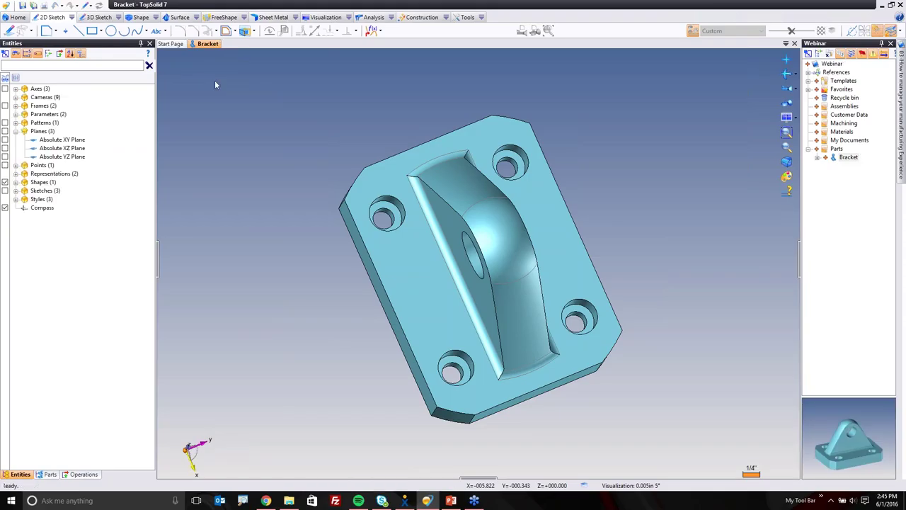
pyautogui.rightClick(839, 157)
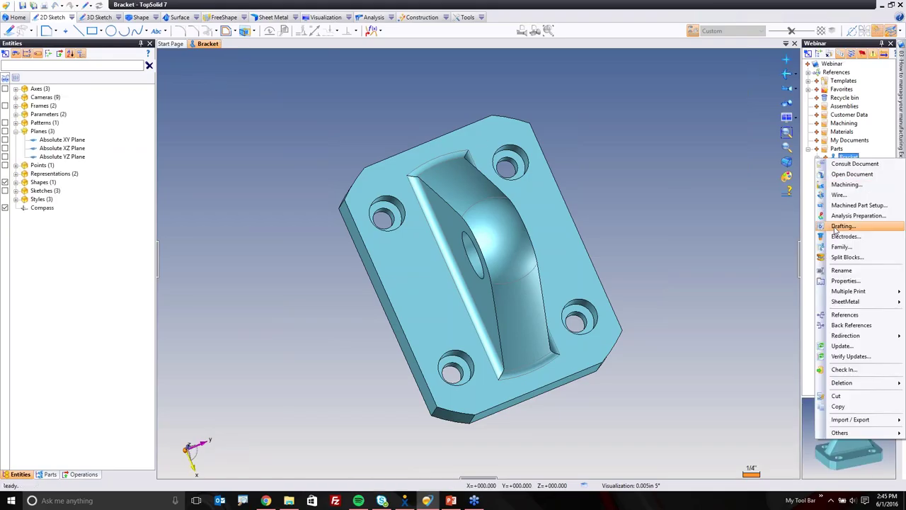
pyautogui.click(843, 369)
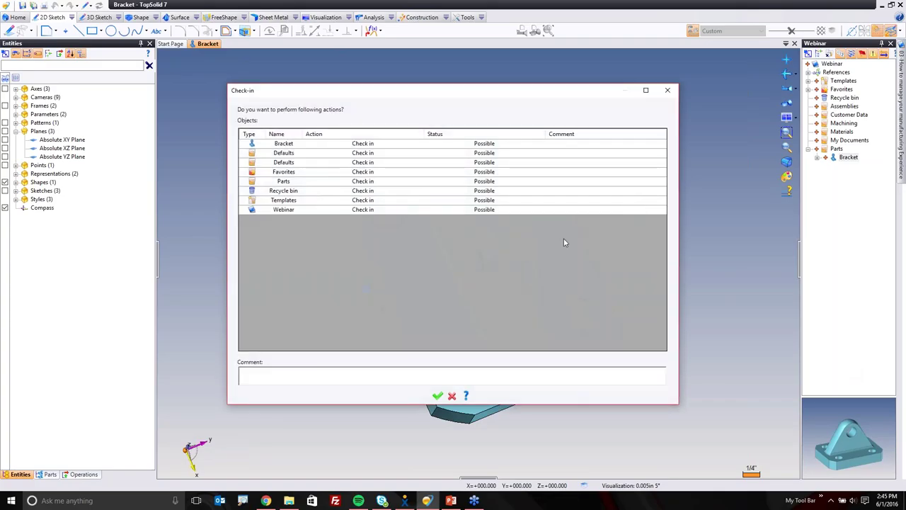
pyautogui.click(334, 376)
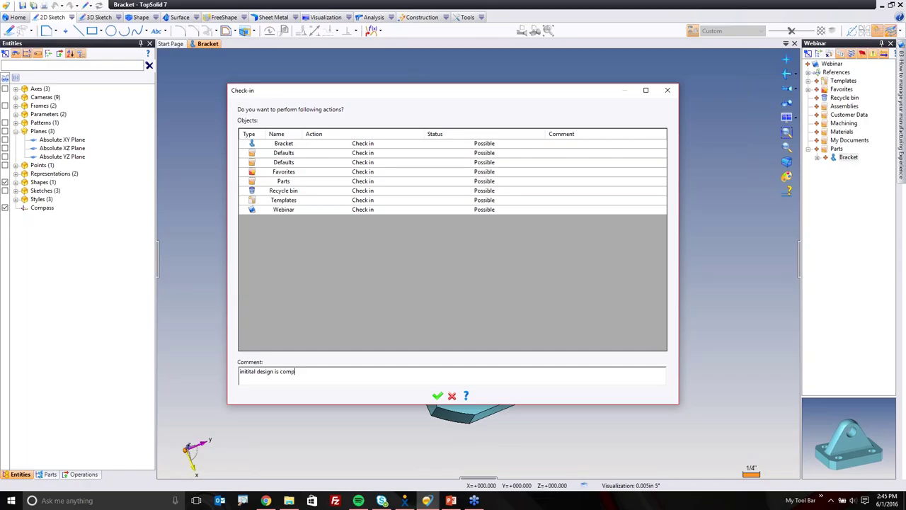
pyautogui.press('Return')
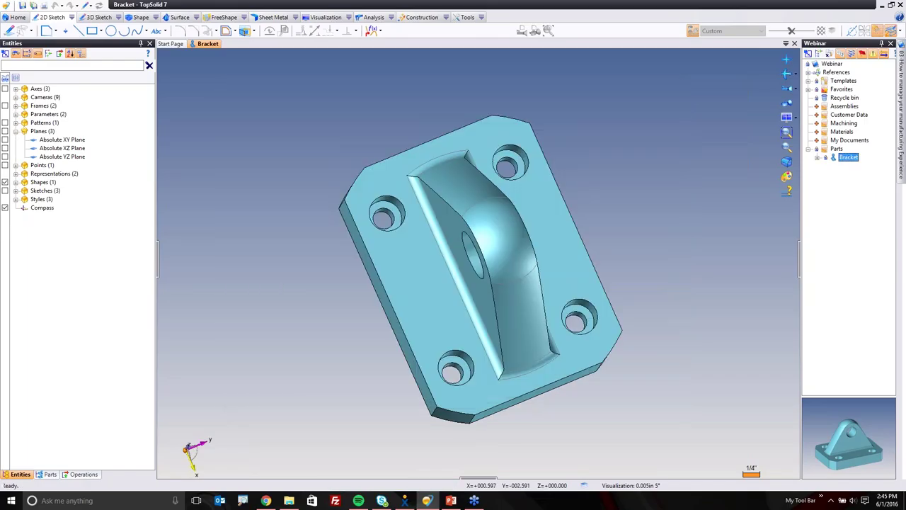
pyautogui.rightClick(841, 162)
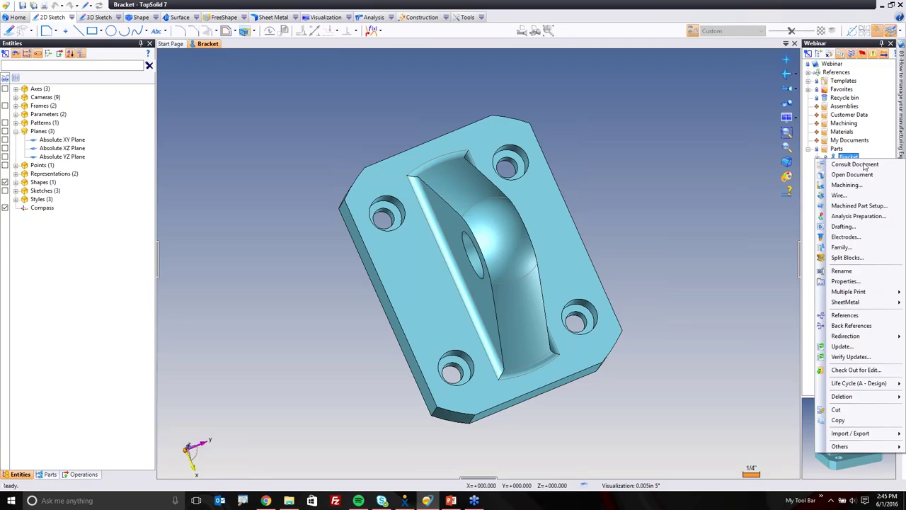
# Create a Machined Part Setup document for Bracket, accepting the offered template.
pyautogui.click(859, 206)
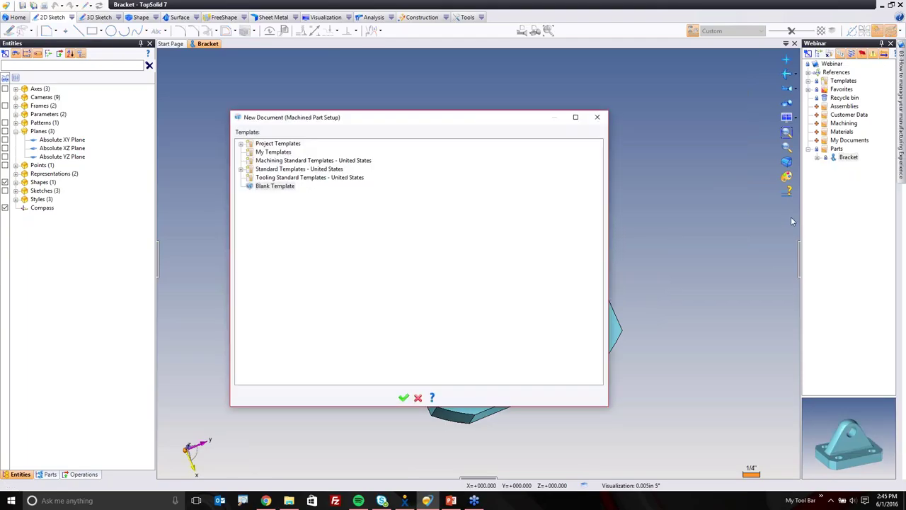
pyautogui.click(405, 397)
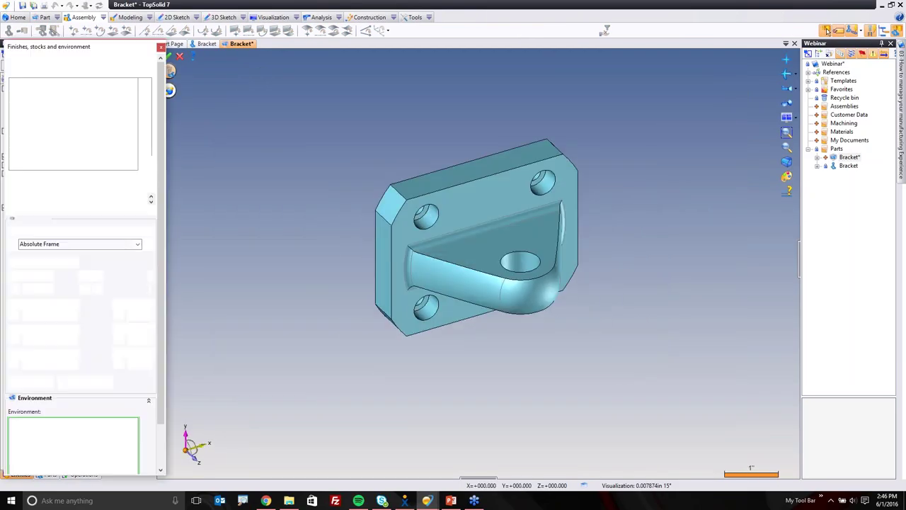
# Make the stock a cylinder along the Absolute Z Axis with a 4.625 in diameter.
pyautogui.click(61, 206)
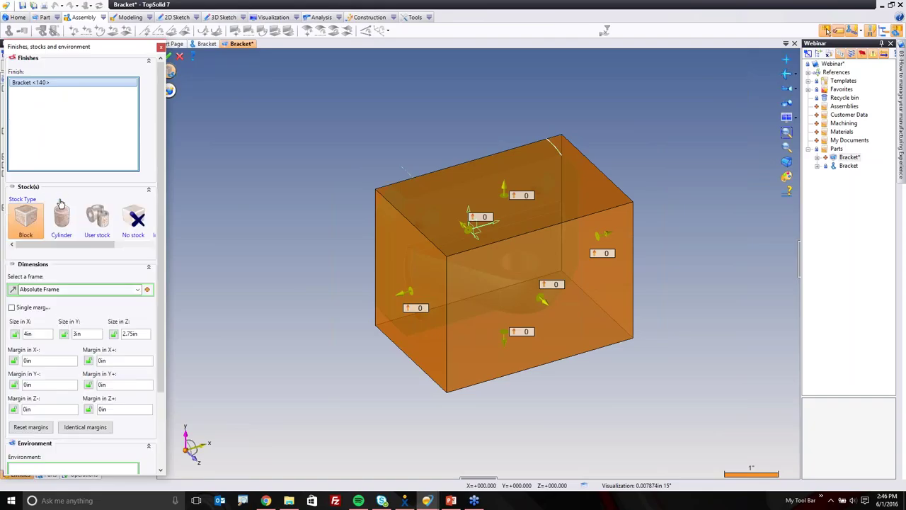
pyautogui.click(64, 220)
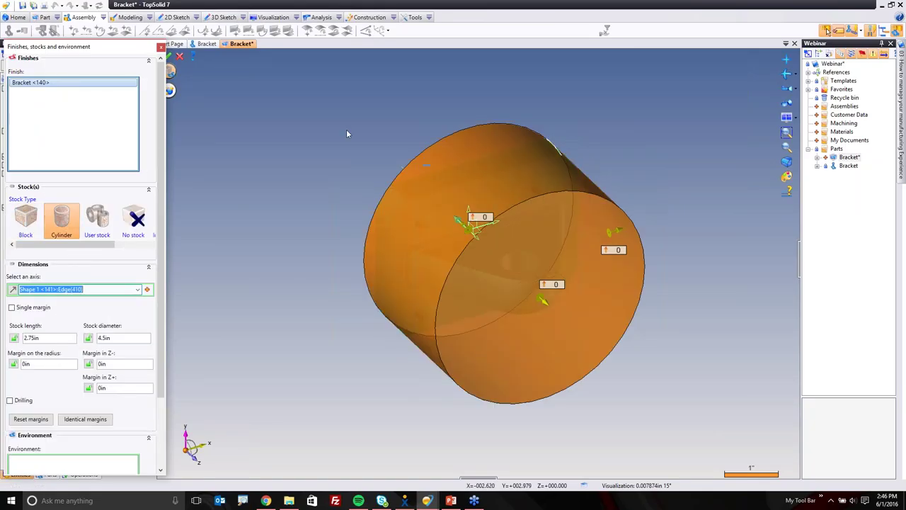
pyautogui.click(138, 289)
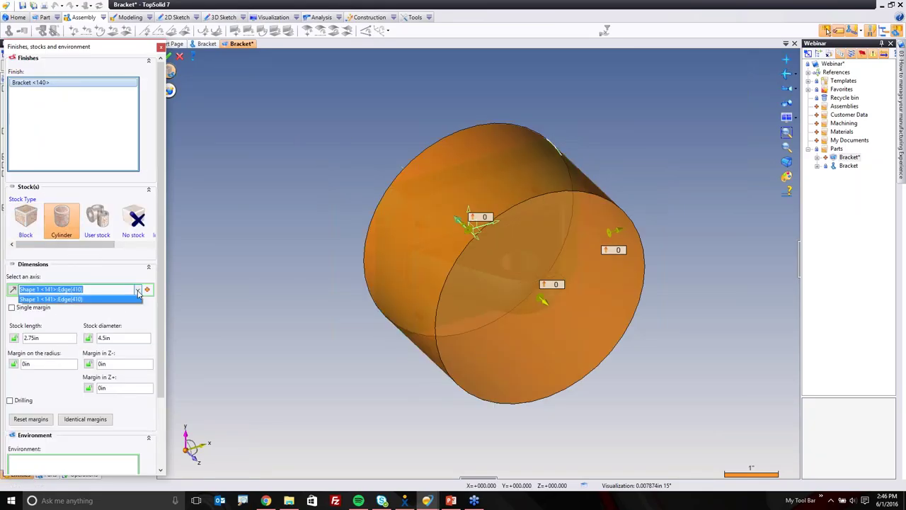
pyautogui.click(42, 312)
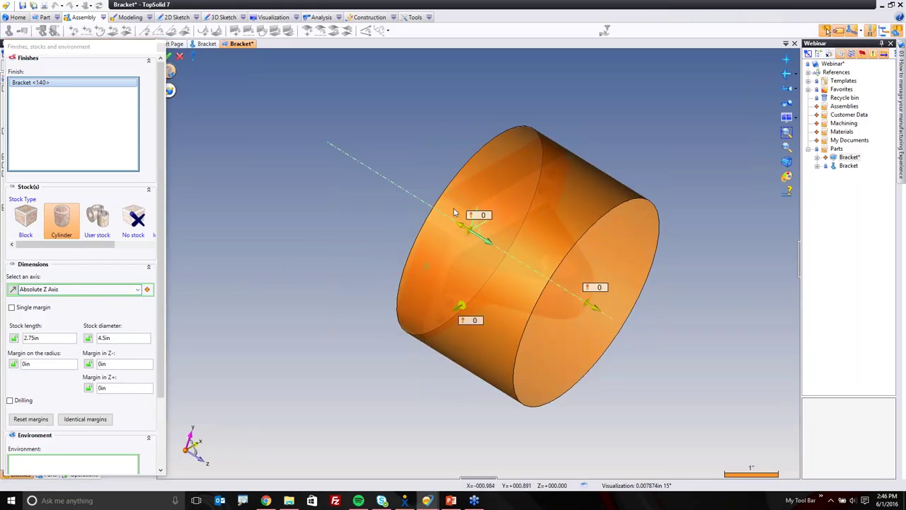
pyautogui.click(119, 338)
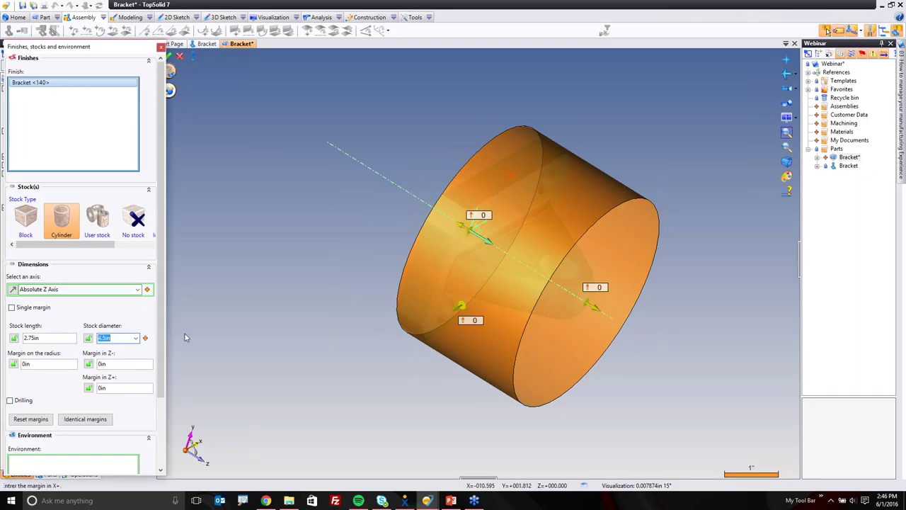
pyautogui.write('4')
pyautogui.press('Return')
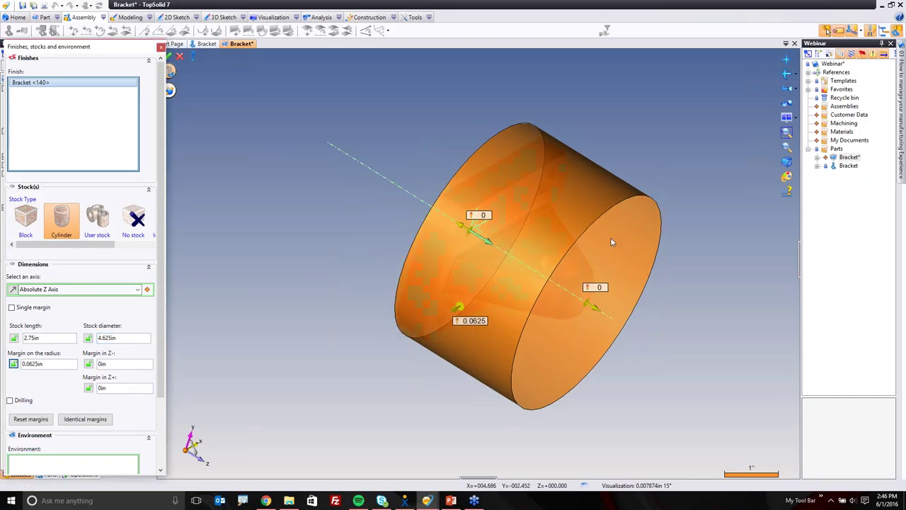
# Extend the stock 3.75 in on Z- and 0.125 in on Z+, then validate and save.
pyautogui.moveTo(369, 203); pyautogui.dragTo(281, 163)
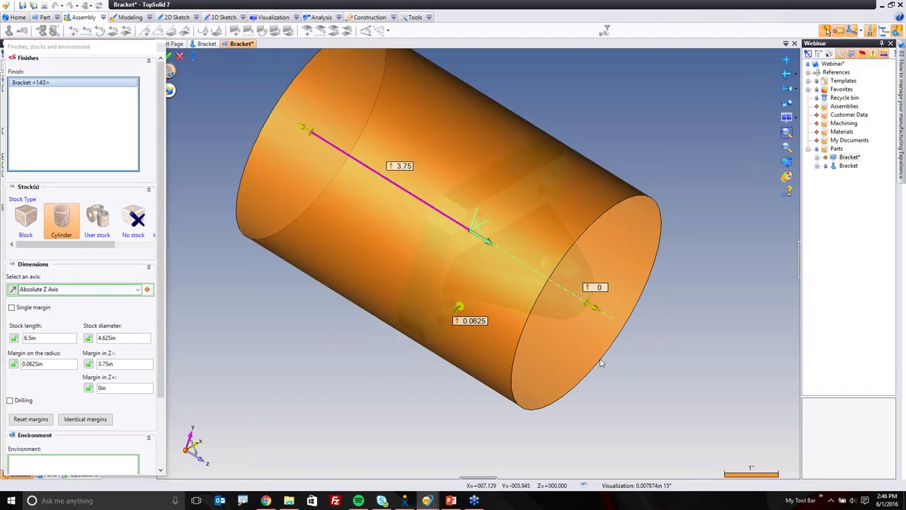
pyautogui.click(599, 287)
pyautogui.write('0.125')
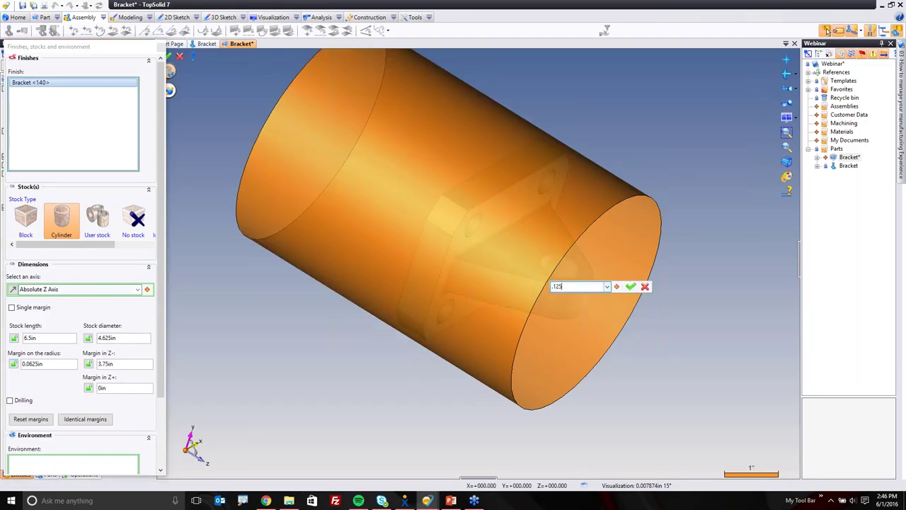
pyautogui.press('Return')
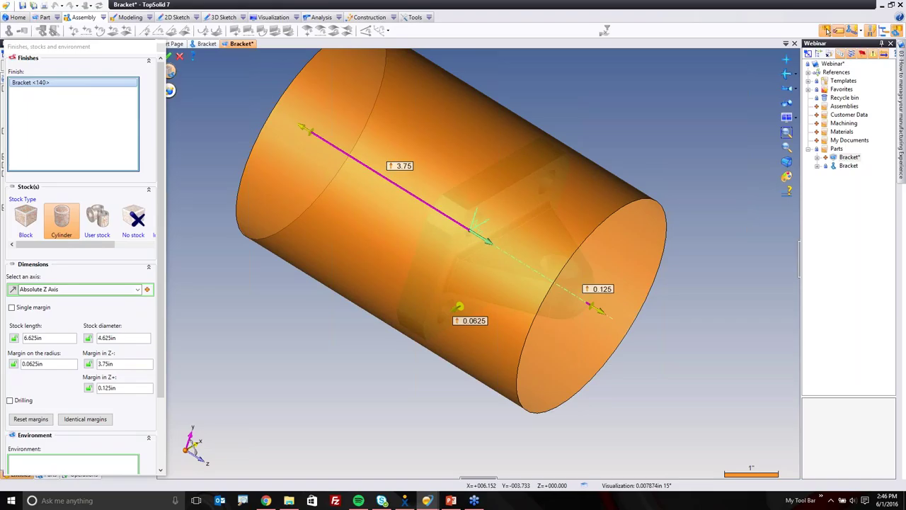
pyautogui.press('Return')
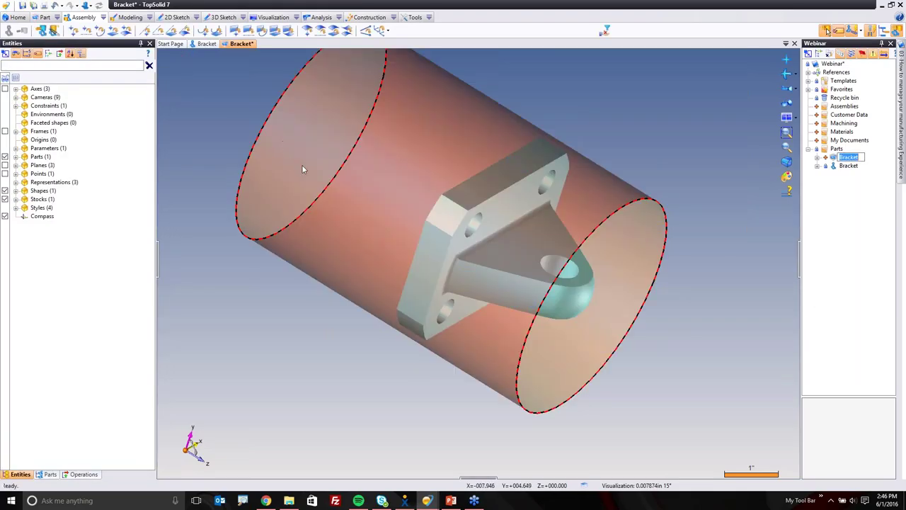
pyautogui.moveTo(296, 331); pyautogui.dragTo(322, 351, button='middle')
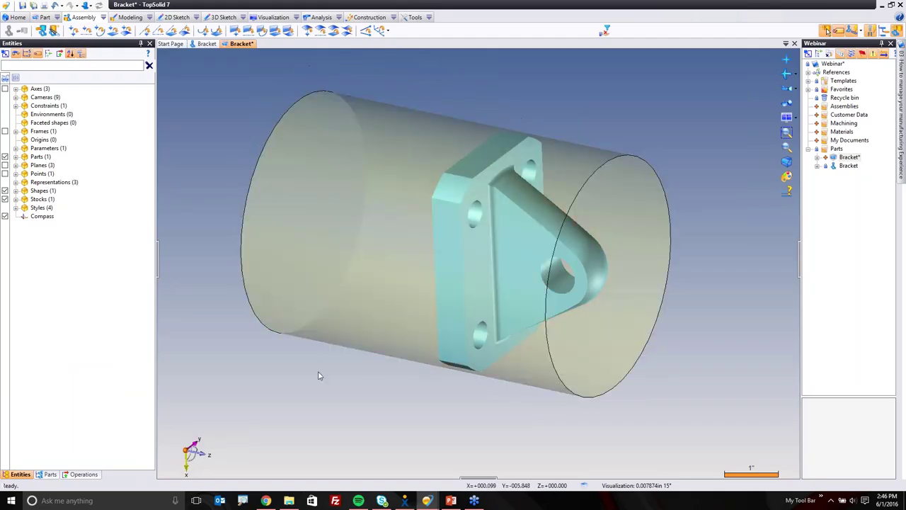
pyautogui.hotkey('ctrl', 's')
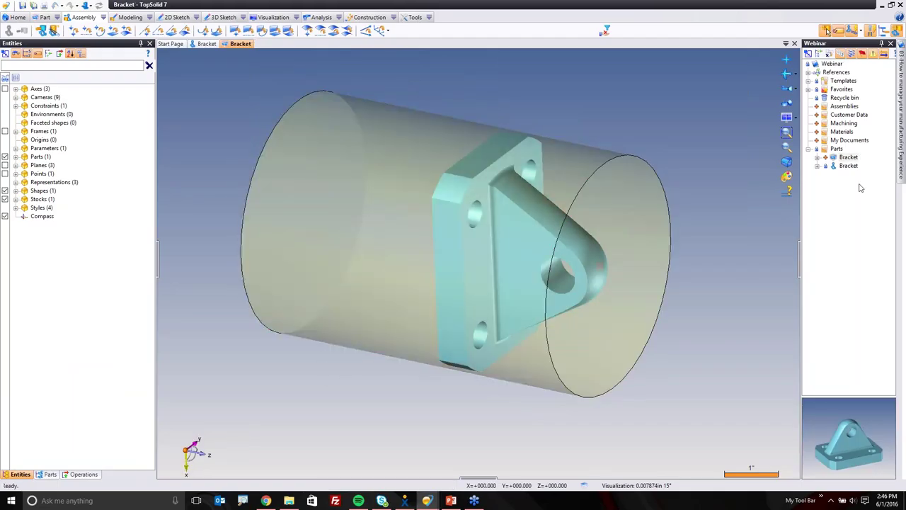
# Create a new Machining document in the Machining folder and pin the NC operations list.
pyautogui.rightClick(844, 123)
pyautogui.click(814, 150)
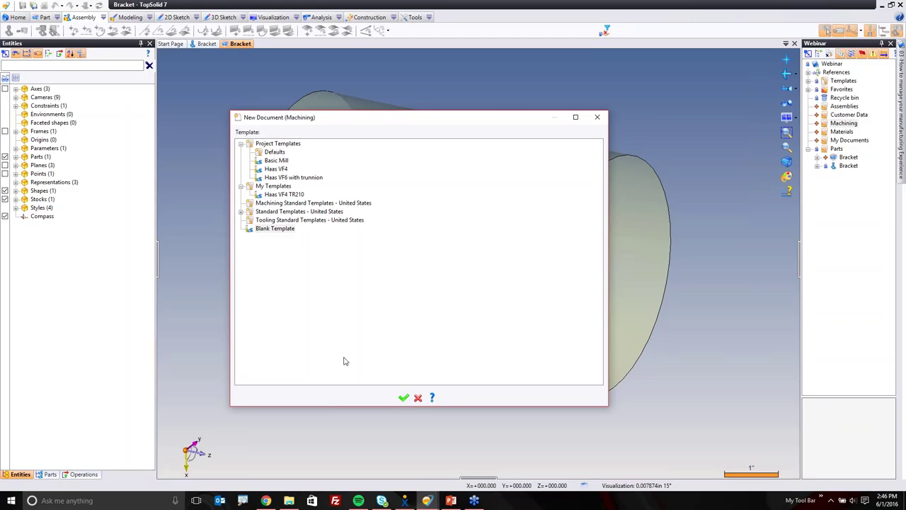
pyautogui.click(401, 400)
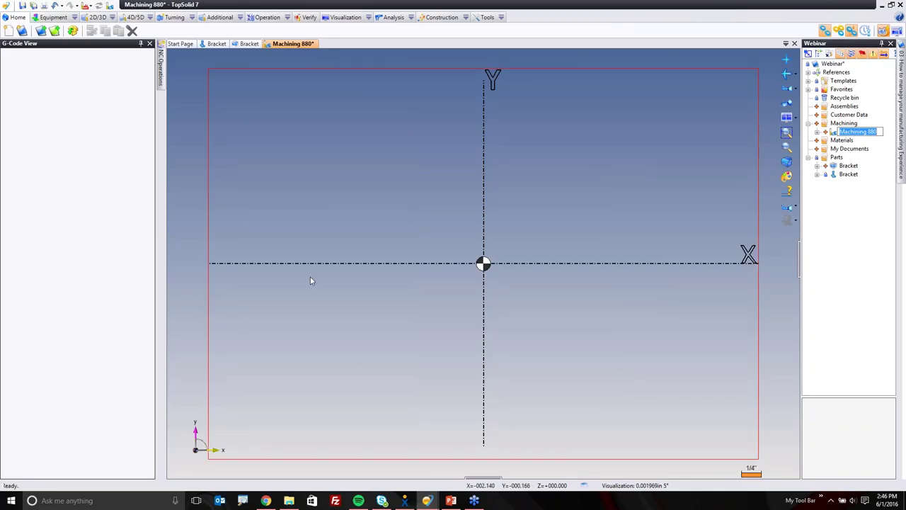
pyautogui.moveTo(163, 78)
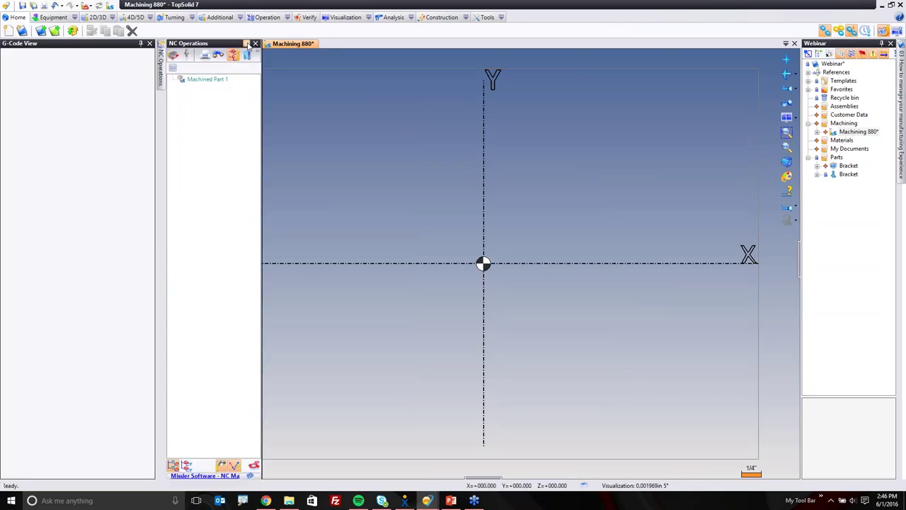
pyautogui.click(247, 44)
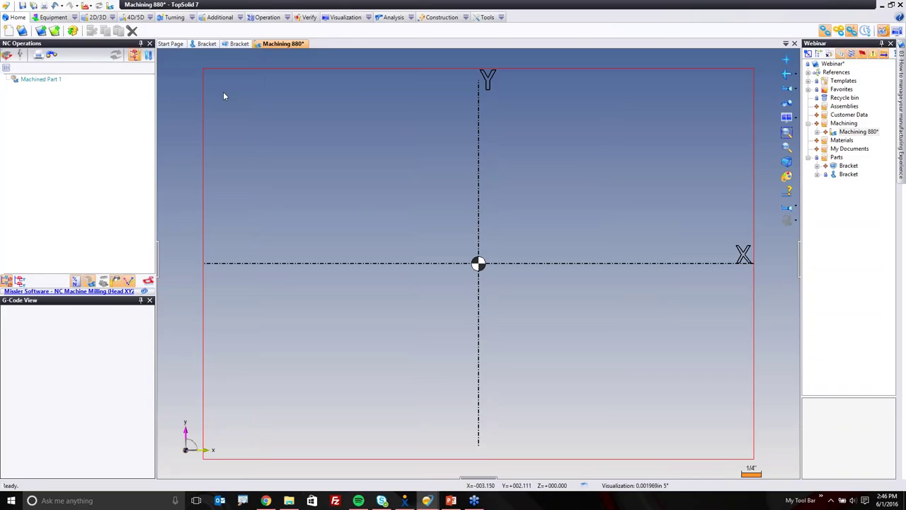
# Assign the MORI SEIKI MT2500 machine after filtering the machine list by 'mo'.
pyautogui.click(103, 292)
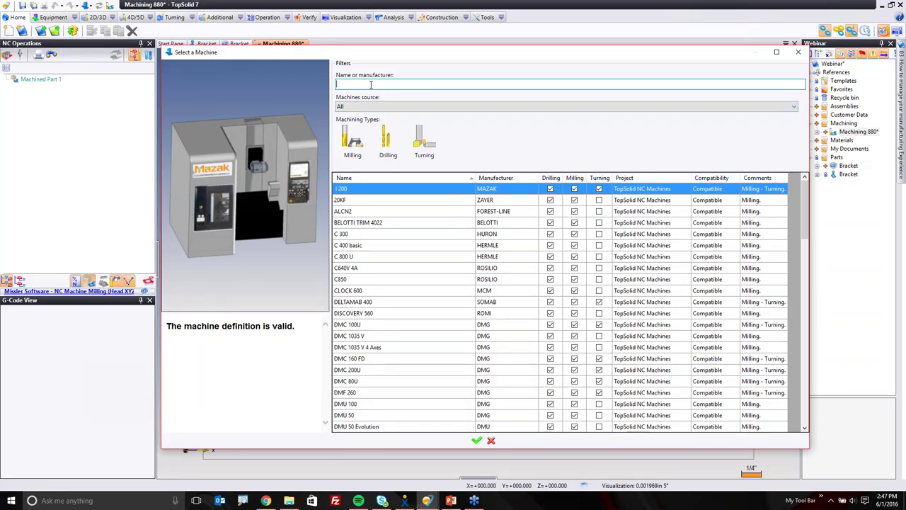
pyautogui.write('mo')
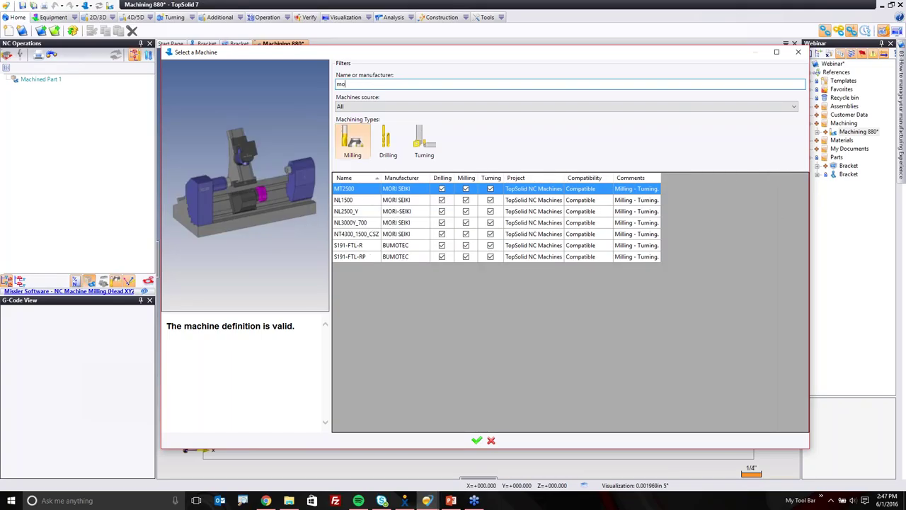
pyautogui.doubleClick(342, 193)
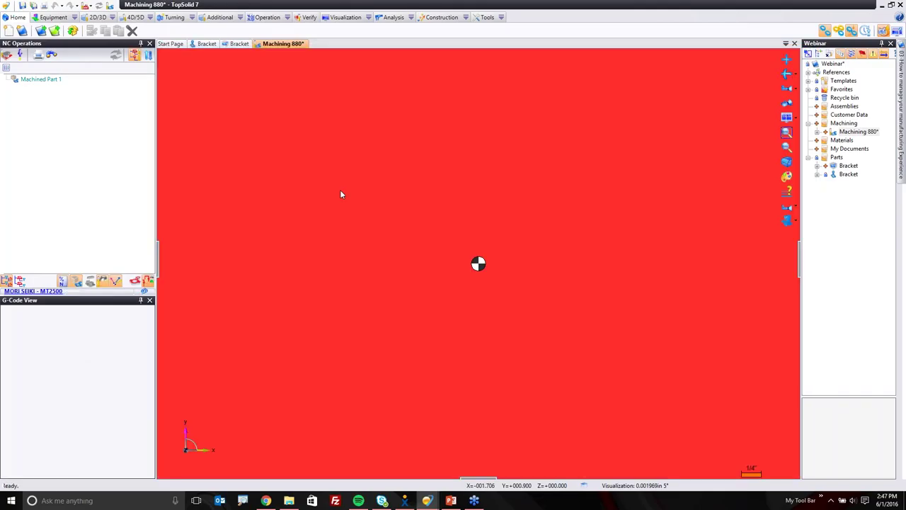
# Orbit to an isometric lathe view and drag the Bracket part into the machining document.
pyautogui.scroll(-5, 489, 256)
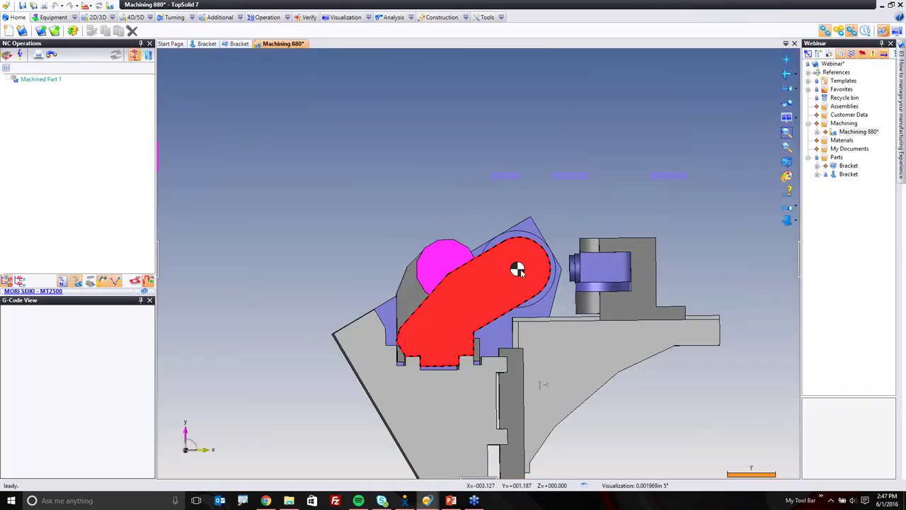
pyautogui.moveTo(517, 269); pyautogui.dragTo(676, 264, button='middle')
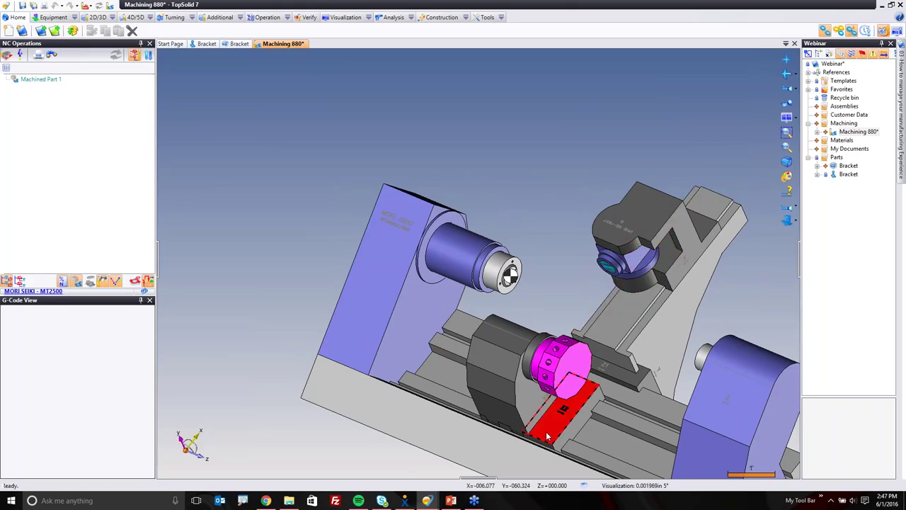
pyautogui.scroll(6, 533, 289)
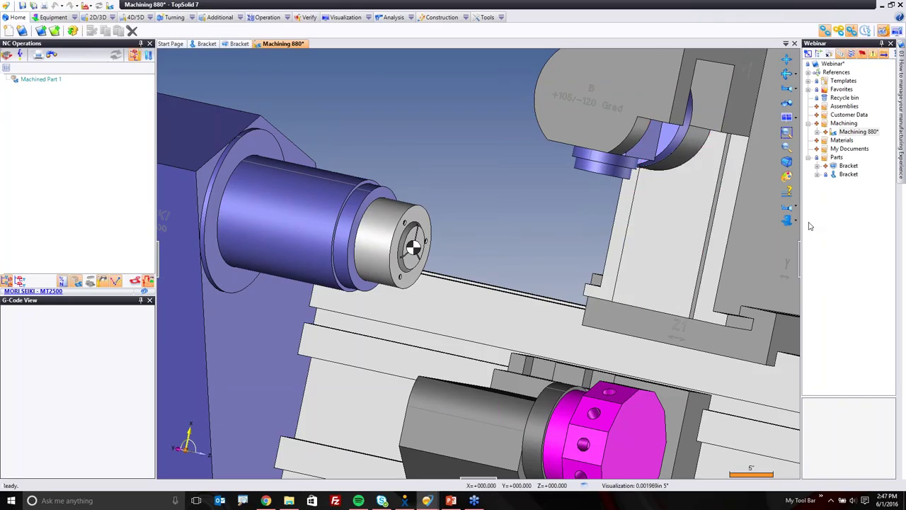
pyautogui.click(848, 165)
pyautogui.moveTo(856, 174); pyautogui.dragTo(492, 199)
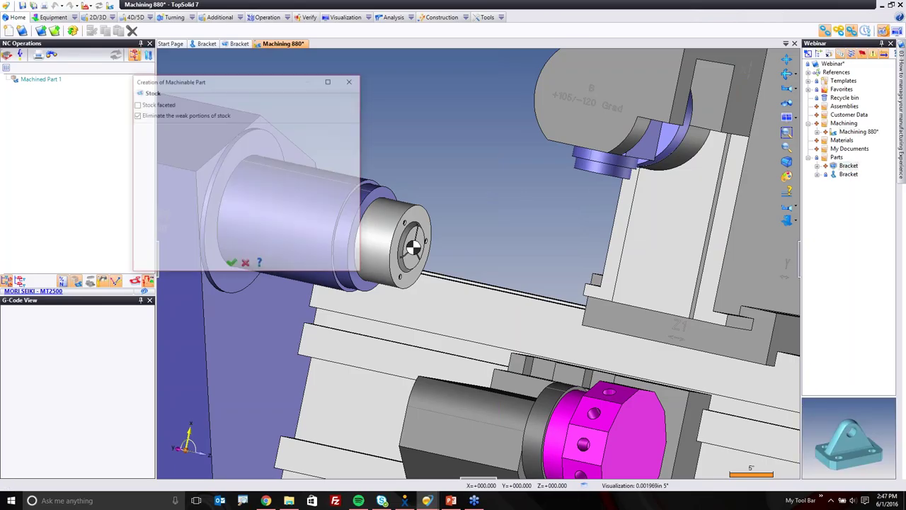
# Accept the machinable part settings and constrain the bracket's axis and face against the chuck.
pyautogui.click(232, 266)
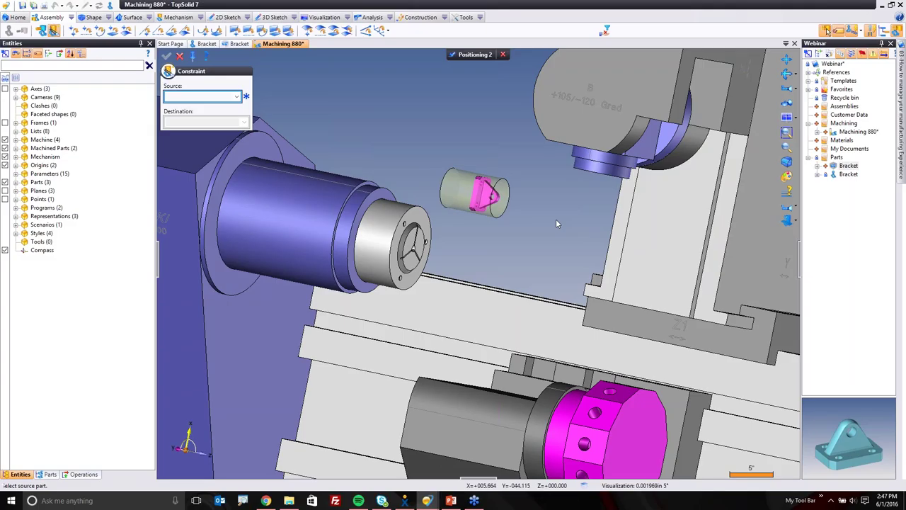
pyautogui.click(460, 198)
pyautogui.click(410, 216)
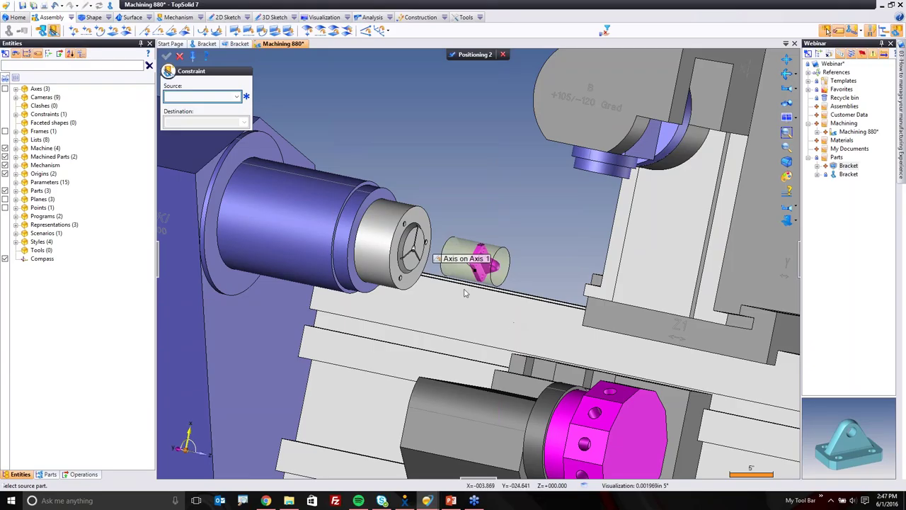
pyautogui.scroll(5, 467, 291)
pyautogui.click(506, 274)
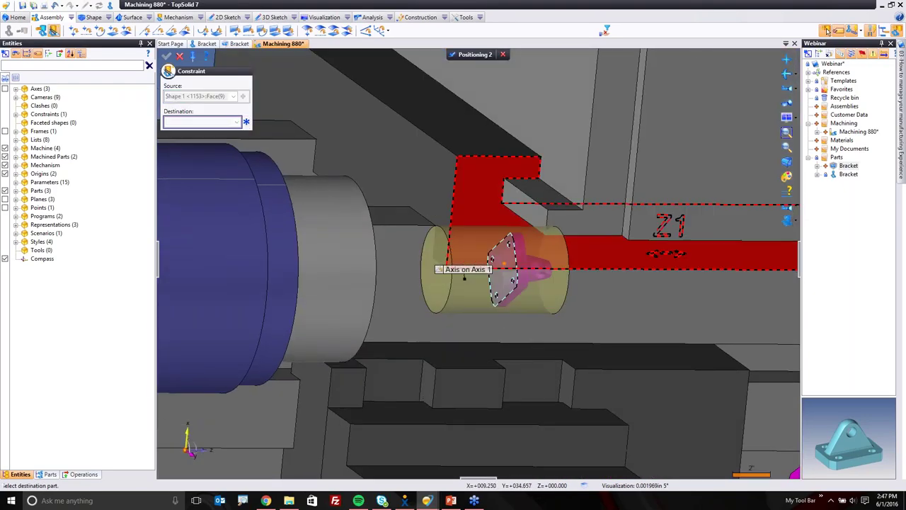
pyautogui.moveTo(506, 274); pyautogui.dragTo(452, 260, button='middle')
pyautogui.click(452, 260)
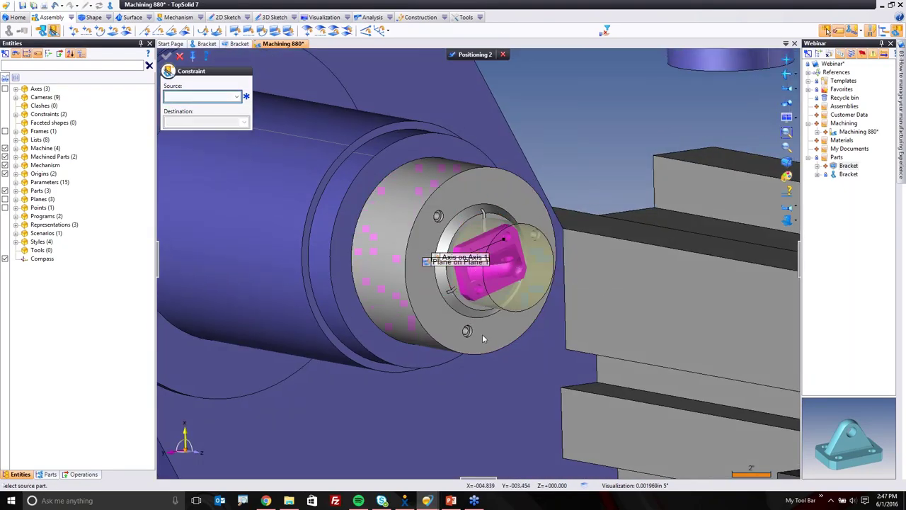
# Offset the bracket's face 2 from the chuck face.
pyautogui.moveTo(482, 334); pyautogui.dragTo(464, 190, button='middle')
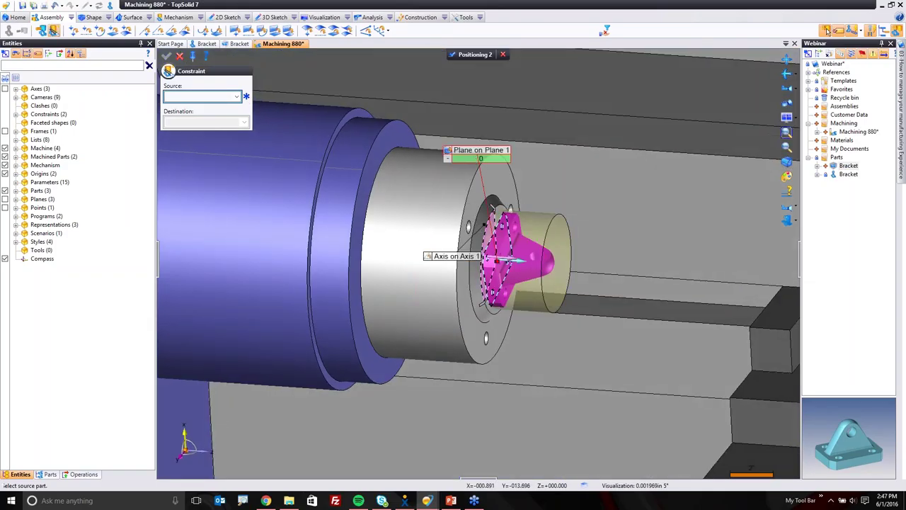
pyautogui.click(483, 162)
pyautogui.write('2')
pyautogui.press('Return')
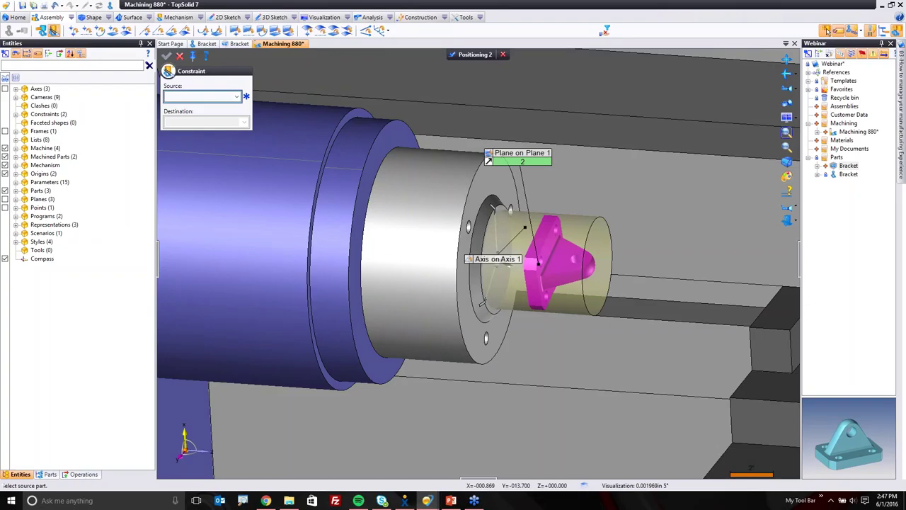
# Orient the bracket face along the Absolute Y axis.
pyautogui.click(365, 30)
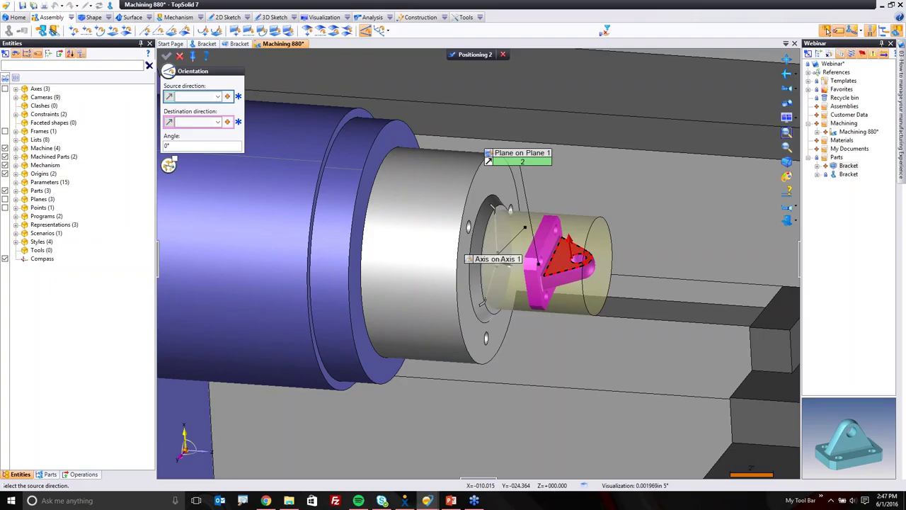
pyautogui.click(567, 252)
pyautogui.click(225, 122)
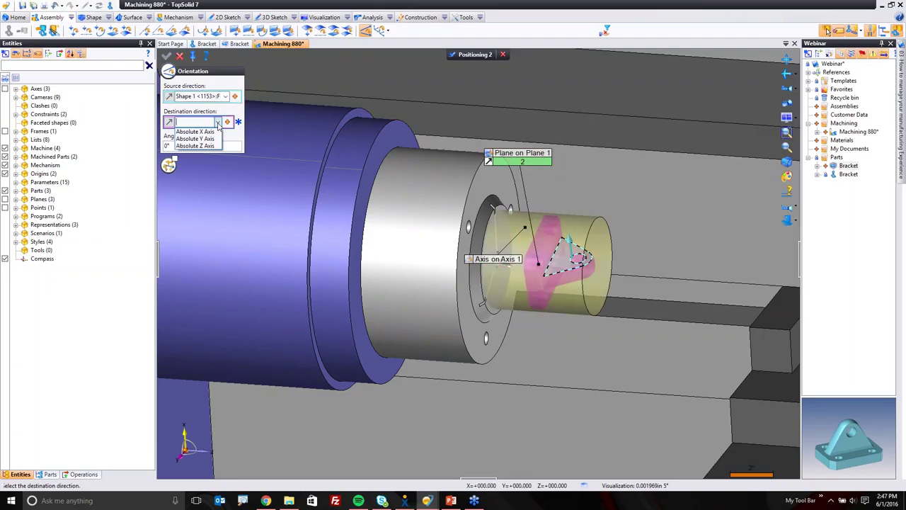
pyautogui.click(210, 141)
pyautogui.click(166, 56)
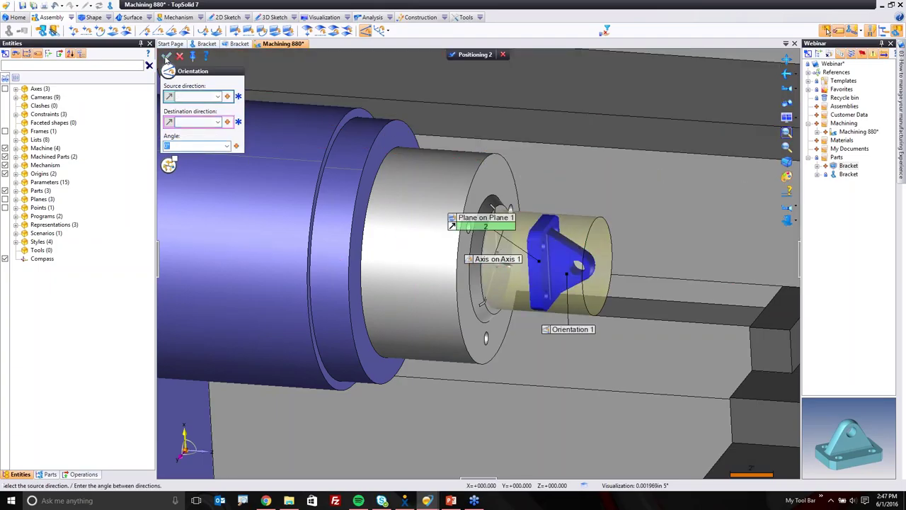
# Validate Positioning 2 and keep Main Spindle as the part holder.
pyautogui.click(786, 220)
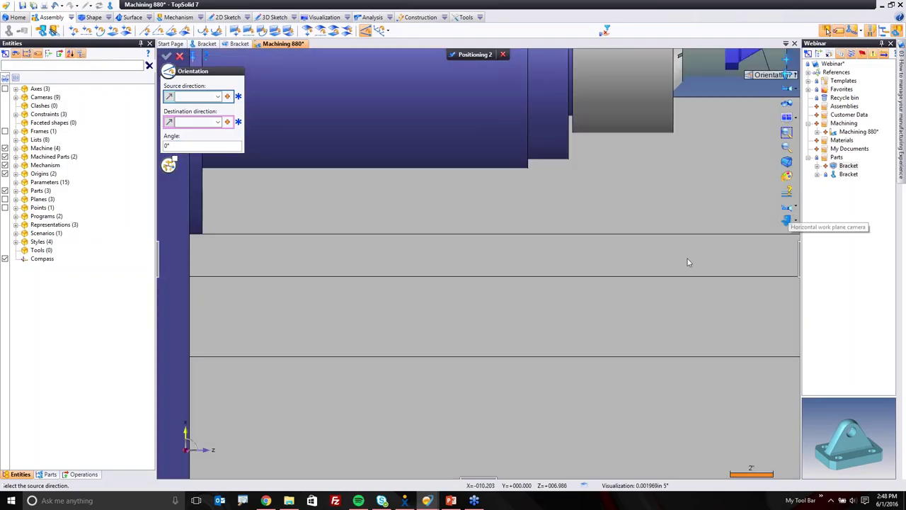
pyautogui.scroll(-5, 679, 259)
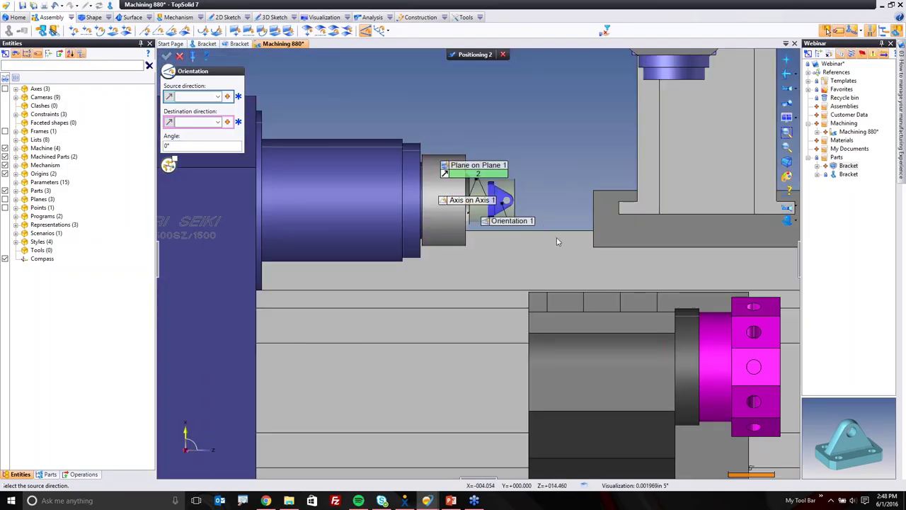
pyautogui.click(463, 56)
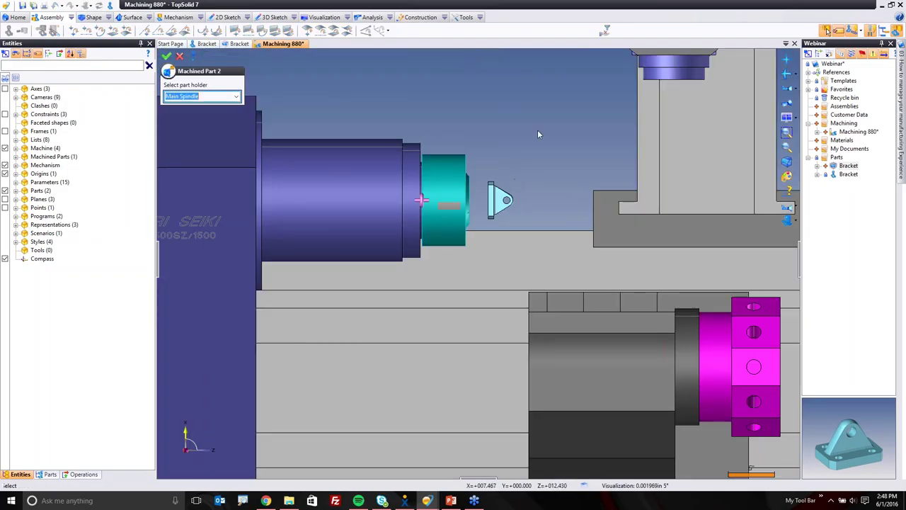
pyautogui.click(167, 56)
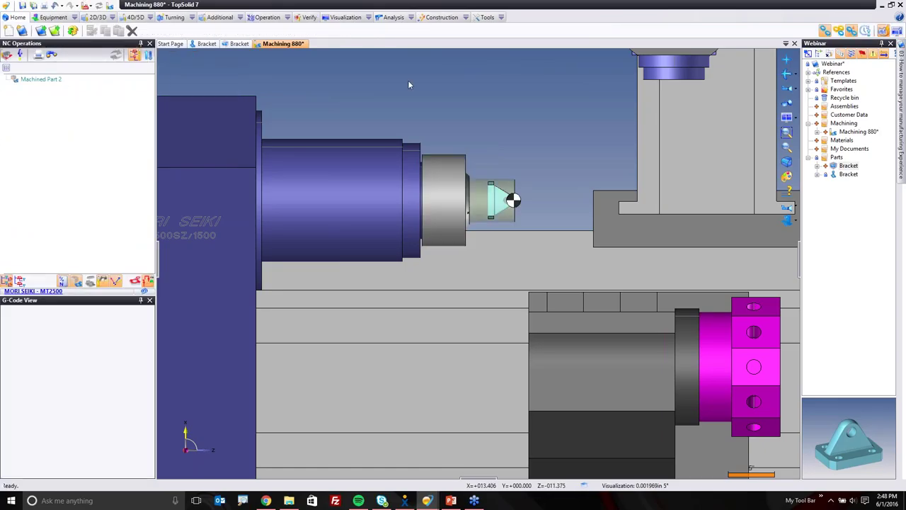
# Save Machining 880 with Ctrl+S, zooming in on the mounted bracket.
pyautogui.scroll(1, 545, 119)
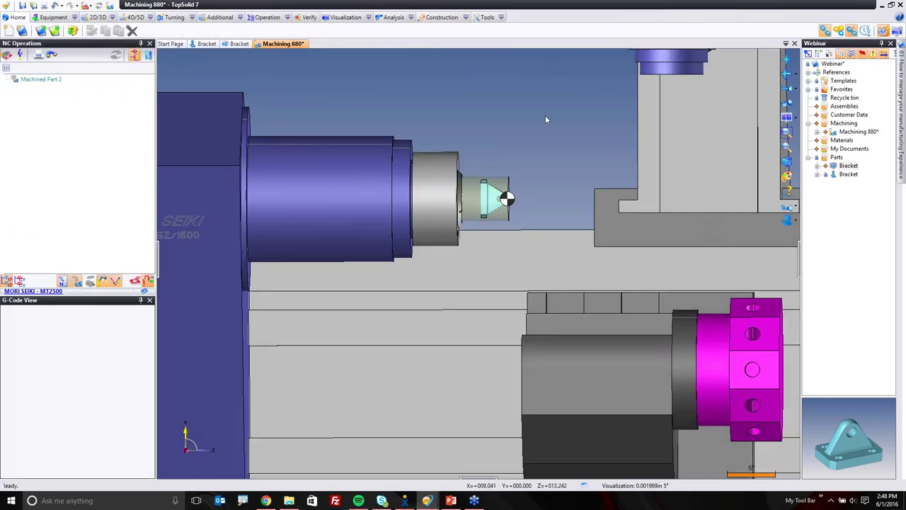
pyautogui.hotkey('ctrl', 's')
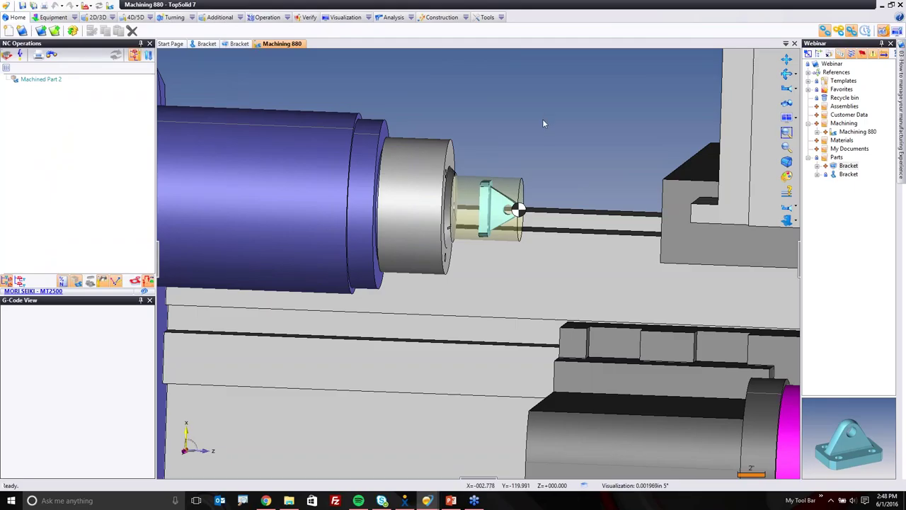
pyautogui.scroll(6, 523, 205)
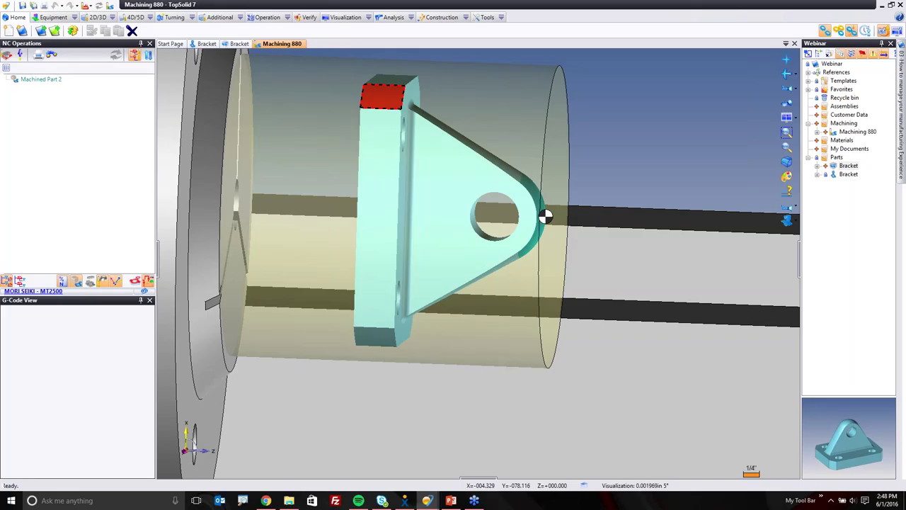
# Start a turning Roughing operation on the part from its context menu.
pyautogui.rightClick(545, 216)
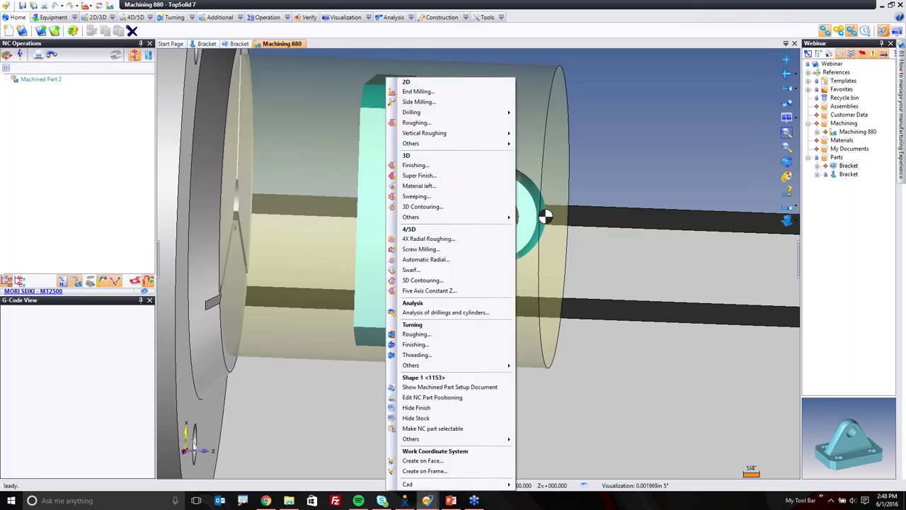
pyautogui.click(417, 334)
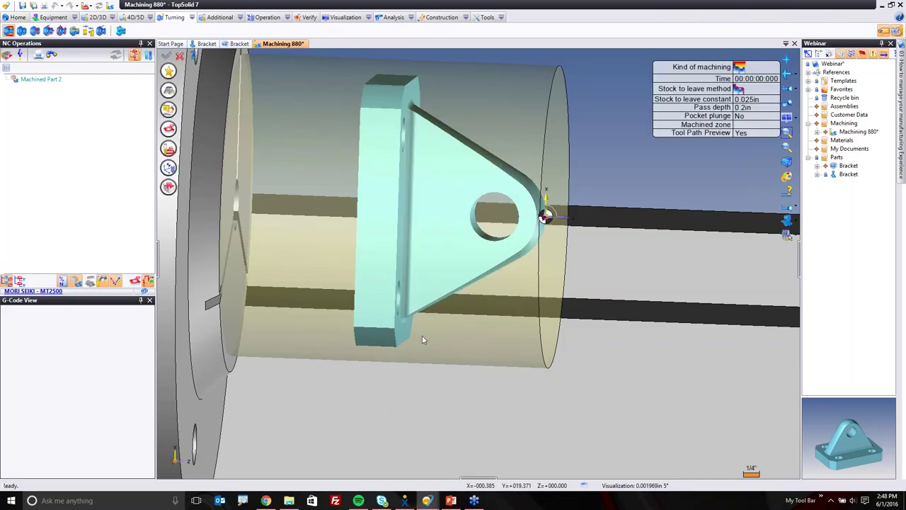
pyautogui.click(788, 208)
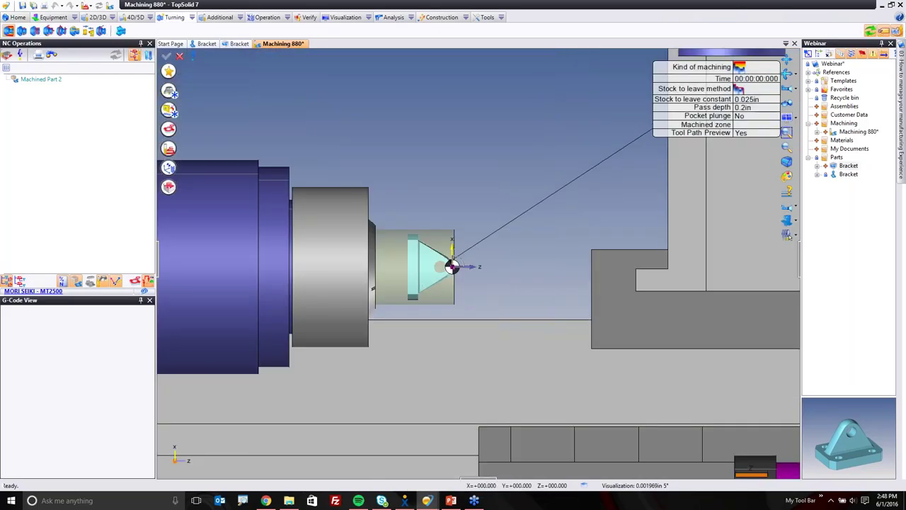
pyautogui.click(169, 92)
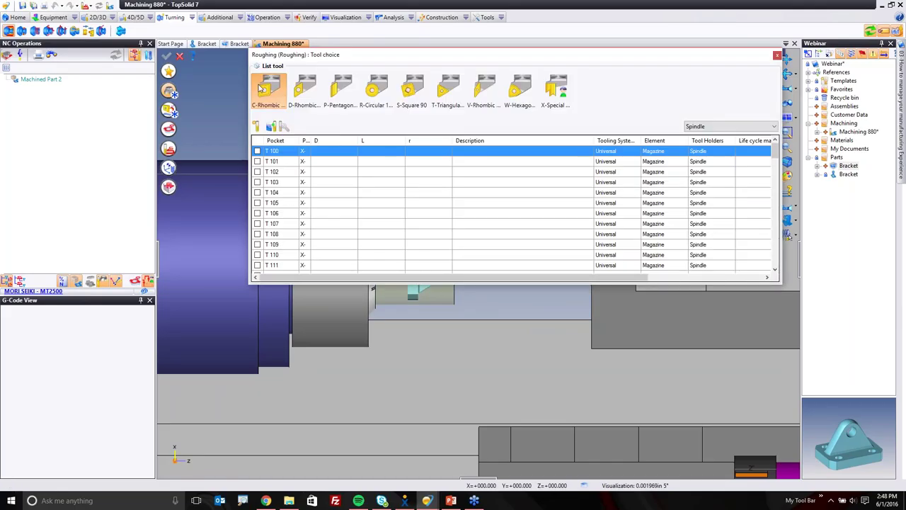
# Define T 100 as a C80-Rhombic N External Turn insert with 0.0312 in nose radius.
pyautogui.click(296, 105)
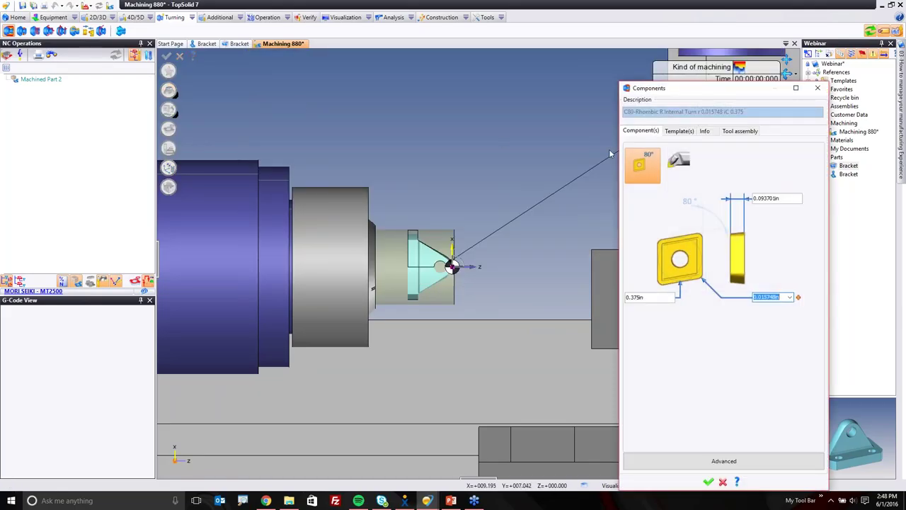
pyautogui.click(677, 132)
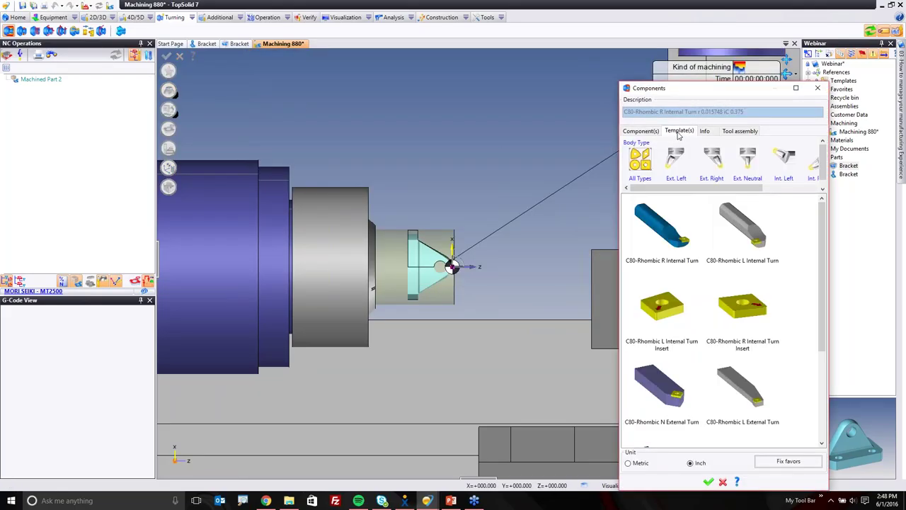
pyautogui.click(673, 393)
pyautogui.doubleClick(675, 393)
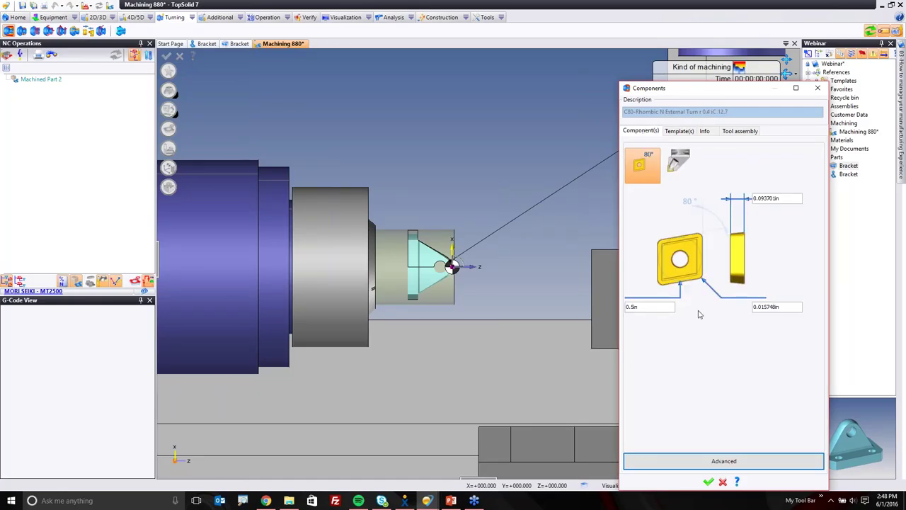
pyautogui.click(774, 307)
pyautogui.write('.0312')
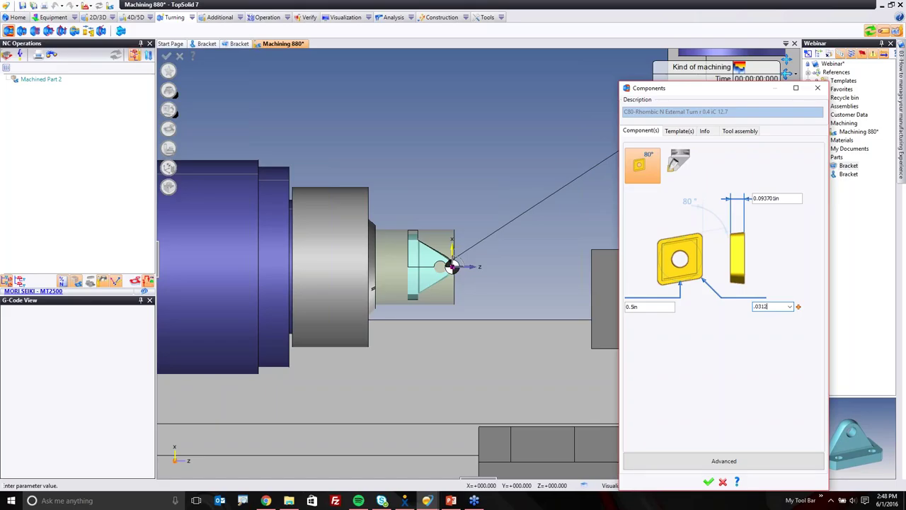
pyautogui.press('Tab')
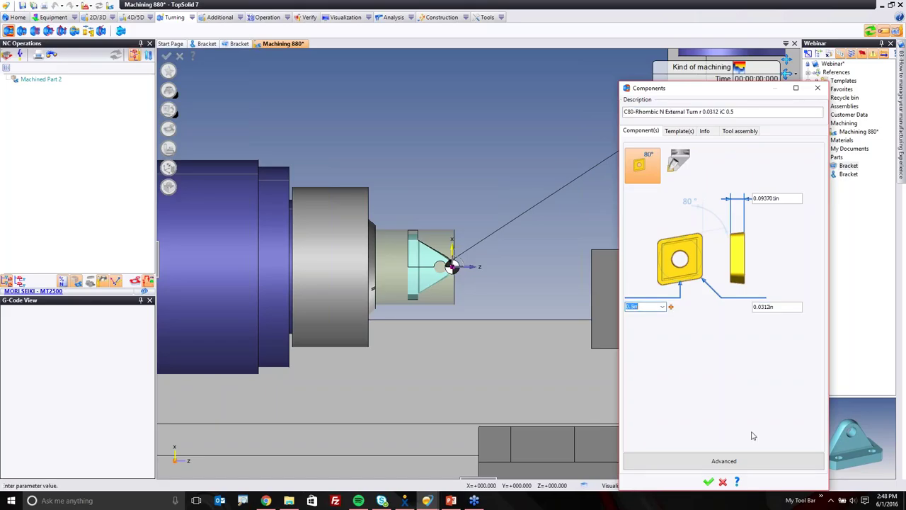
pyautogui.click(708, 481)
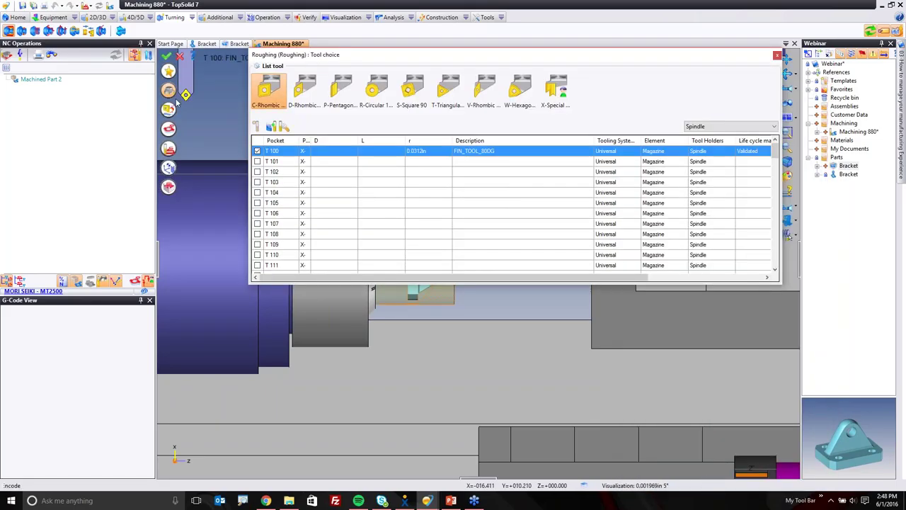
# Apply tool T 100 FIN_TOOL_80DG and fix the toolpath start at the stock corner.
pyautogui.press('Return')
pyautogui.scroll(4, 451, 263)
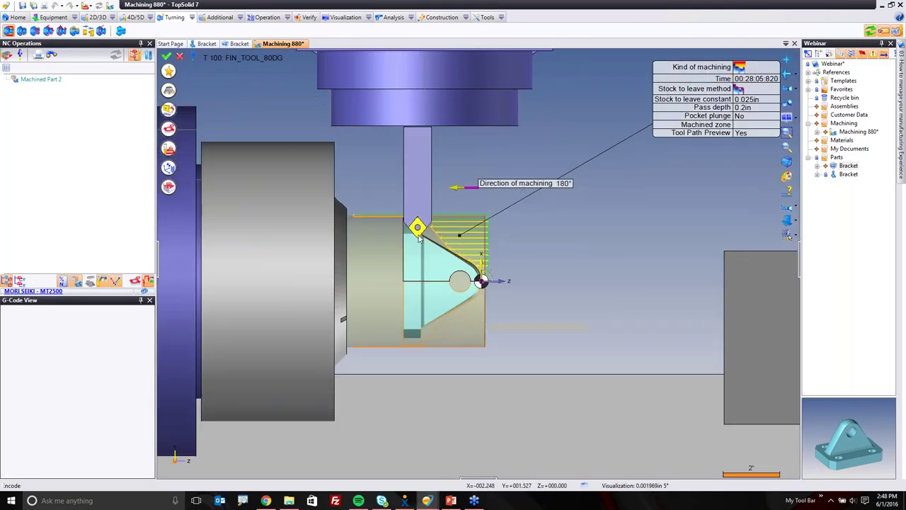
pyautogui.scroll(-3, 522, 318)
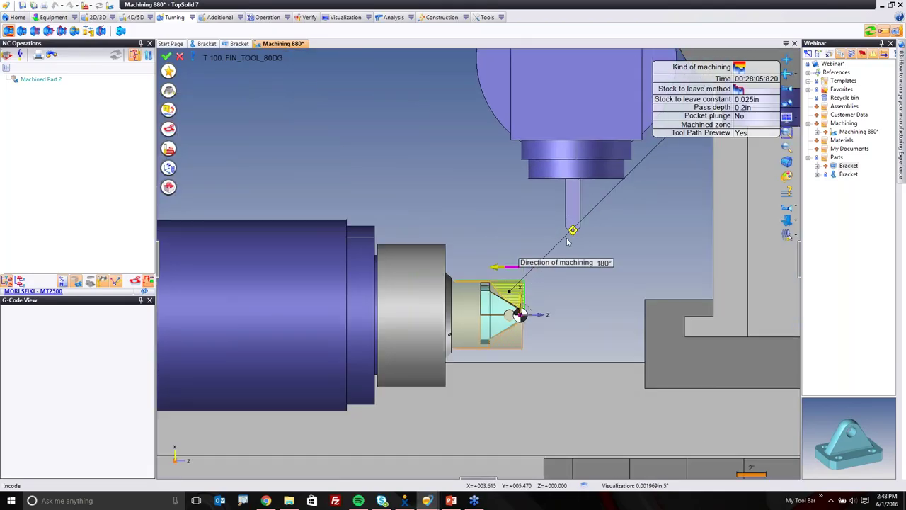
pyautogui.scroll(5, 423, 265)
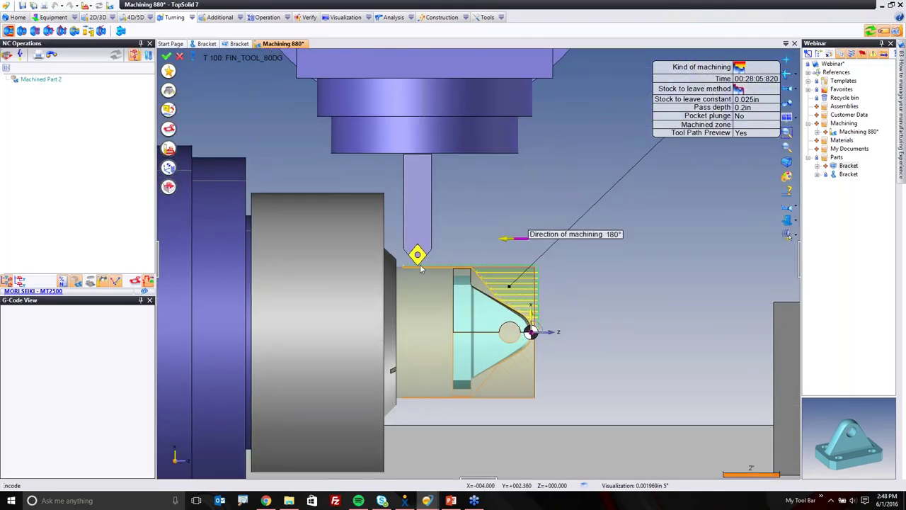
pyautogui.scroll(2, 471, 282)
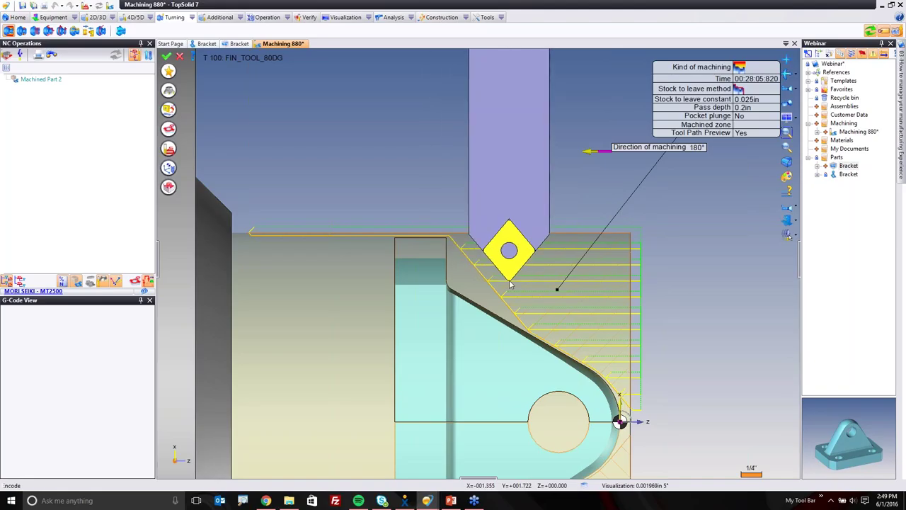
pyautogui.click(253, 239)
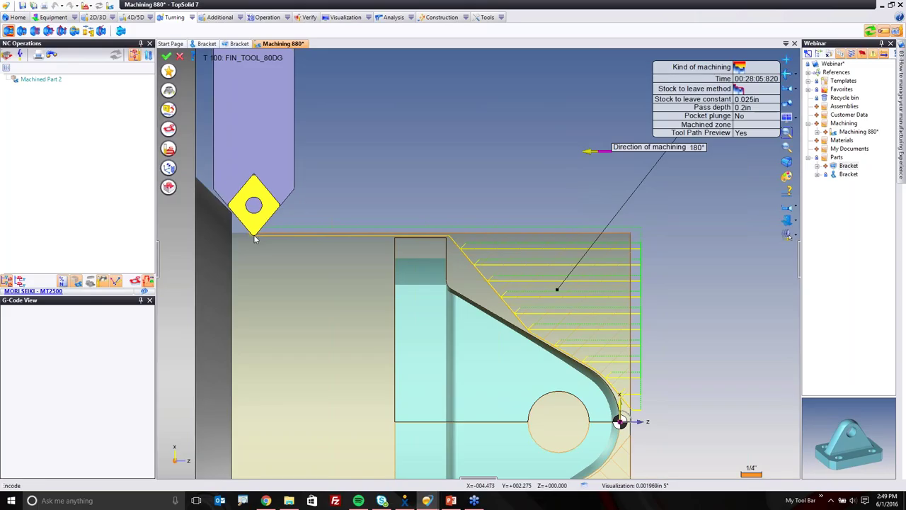
# Show the roughing operation's WCS/Origins settings.
pyautogui.scroll(-1, 554, 240)
pyautogui.scroll(-4, 555, 239)
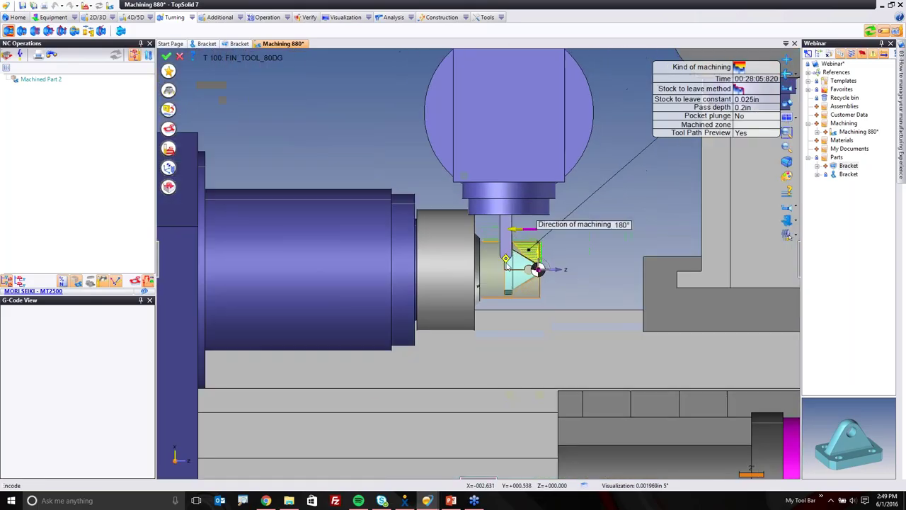
pyautogui.scroll(-2, 520, 202)
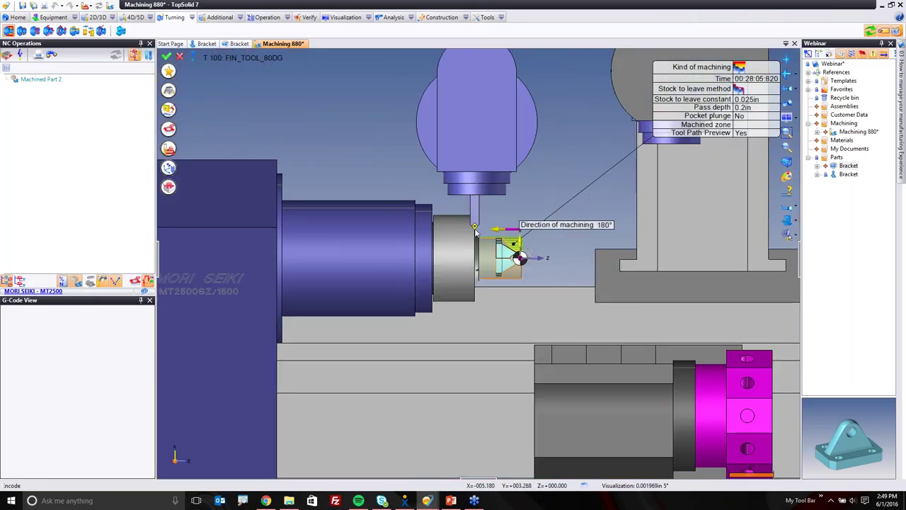
pyautogui.click(247, 181)
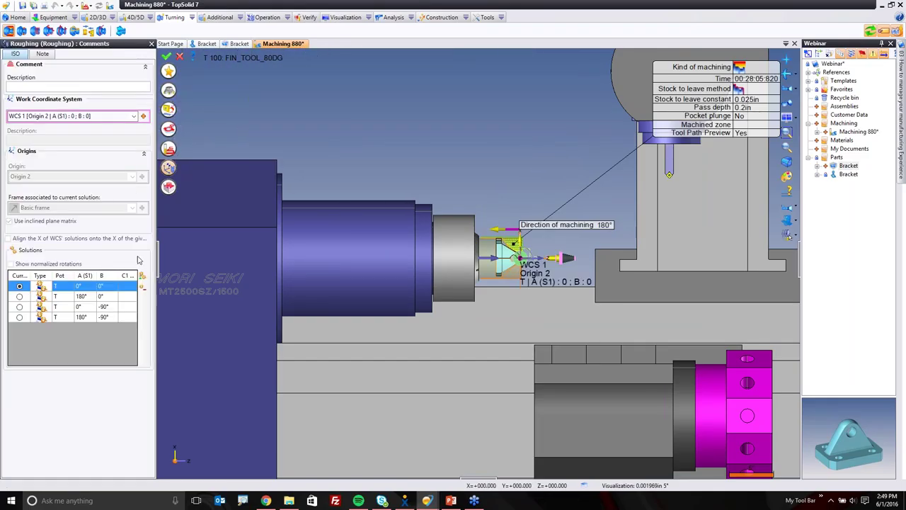
# Add a work coordinate solution with the B rotation at -45° to the roughing.
pyautogui.click(142, 281)
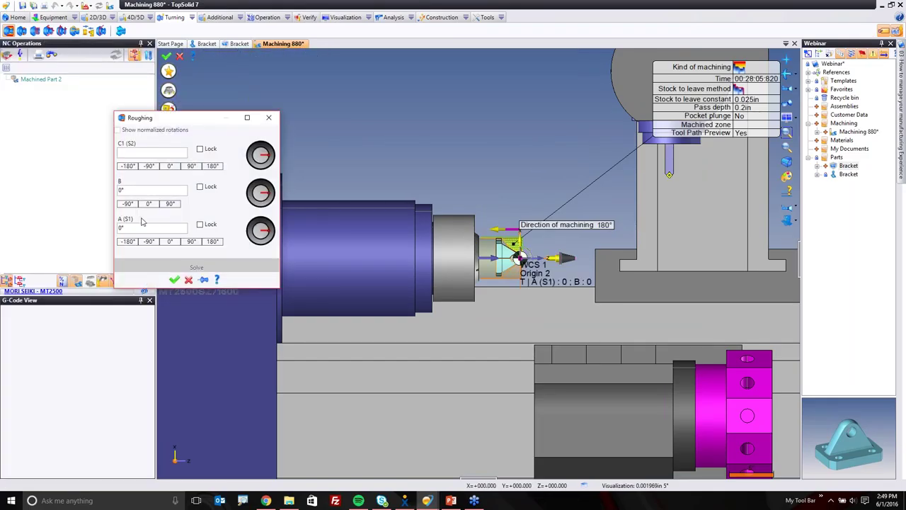
pyautogui.click(135, 189)
pyautogui.write('-45')
pyautogui.press('Return')
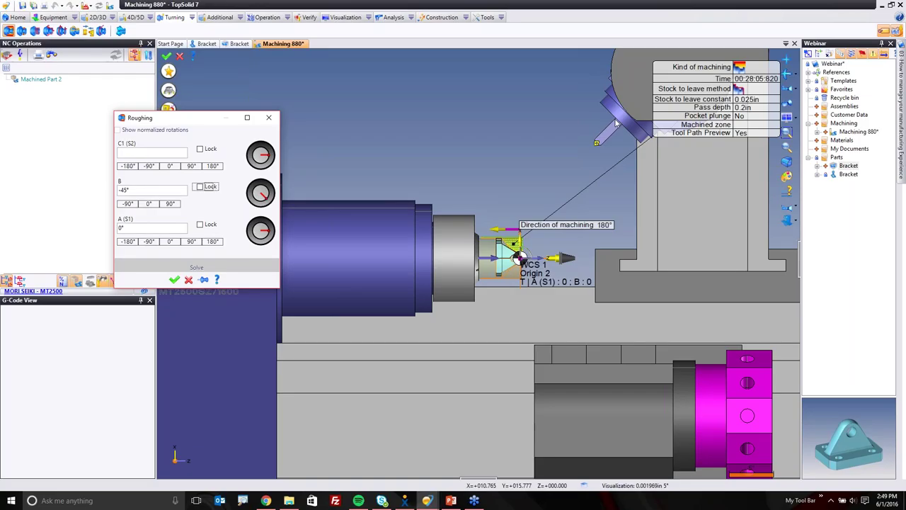
pyautogui.click(174, 280)
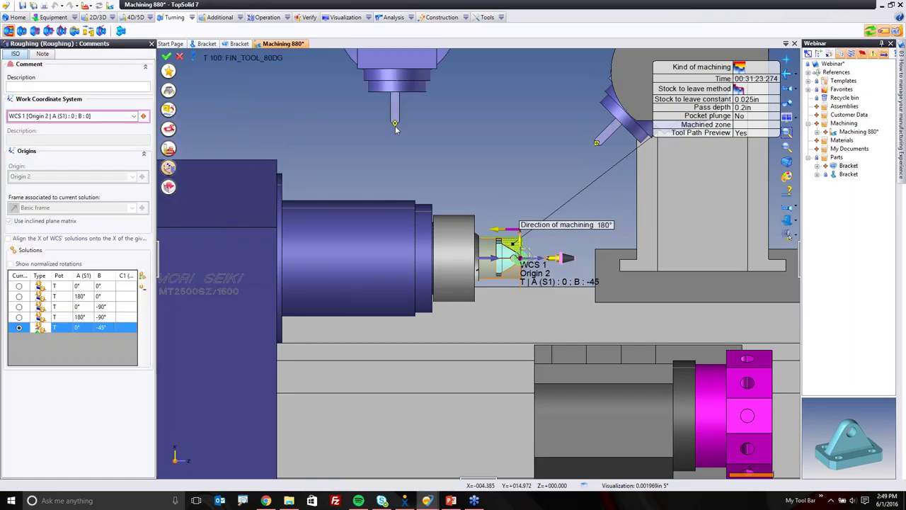
pyautogui.click(166, 56)
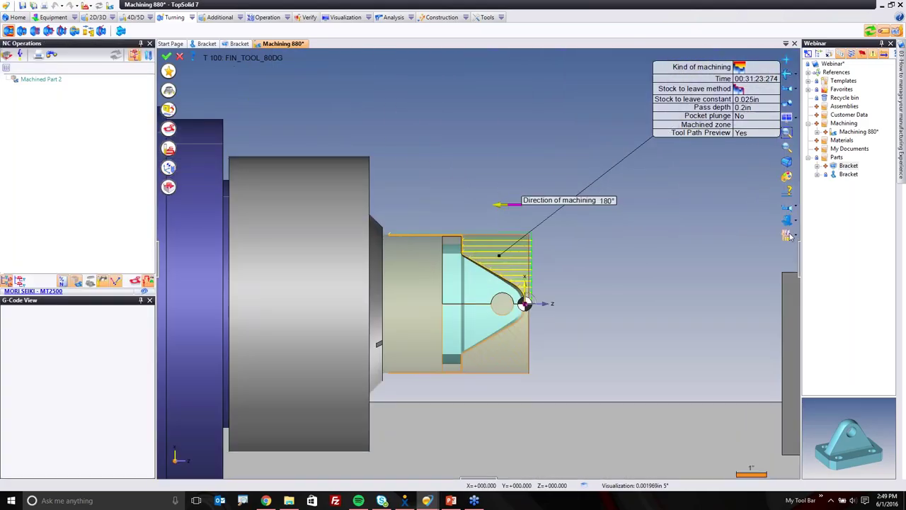
pyautogui.rightClick(791, 235)
pyautogui.click(832, 289)
pyautogui.scroll(3, 581, 269)
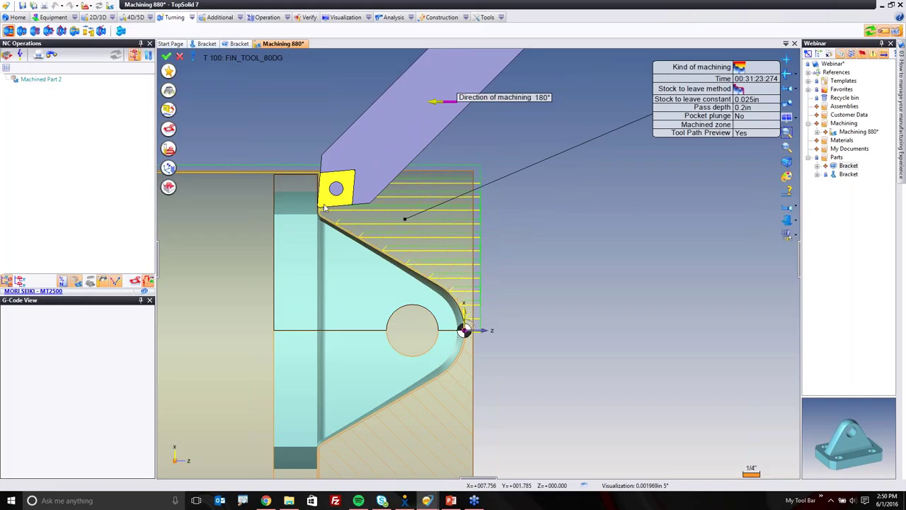
# Generate typical gauge points for T 100 and select Tool Offset 3.
pyautogui.click(168, 110)
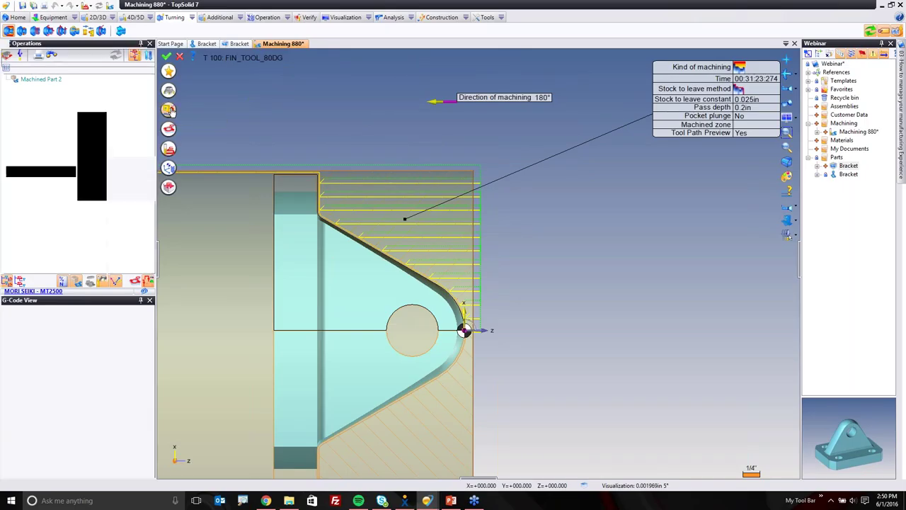
pyautogui.click(86, 72)
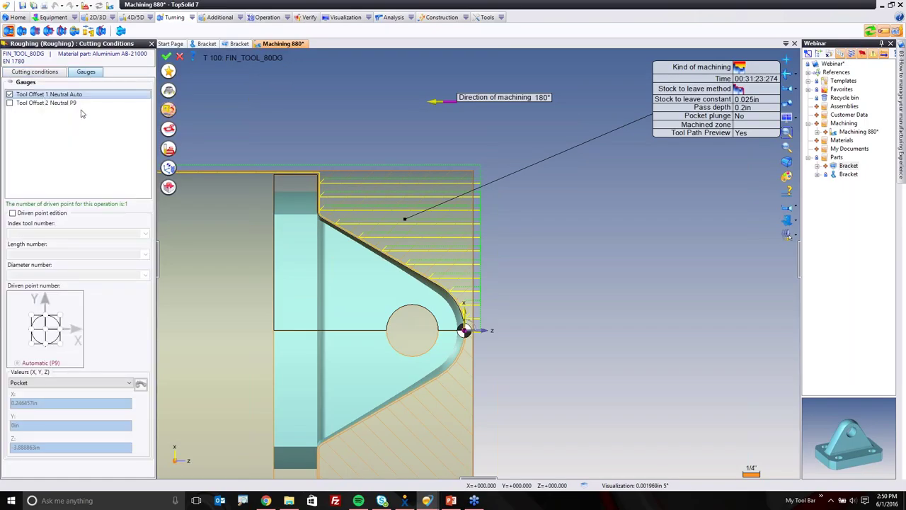
pyautogui.rightClick(46, 95)
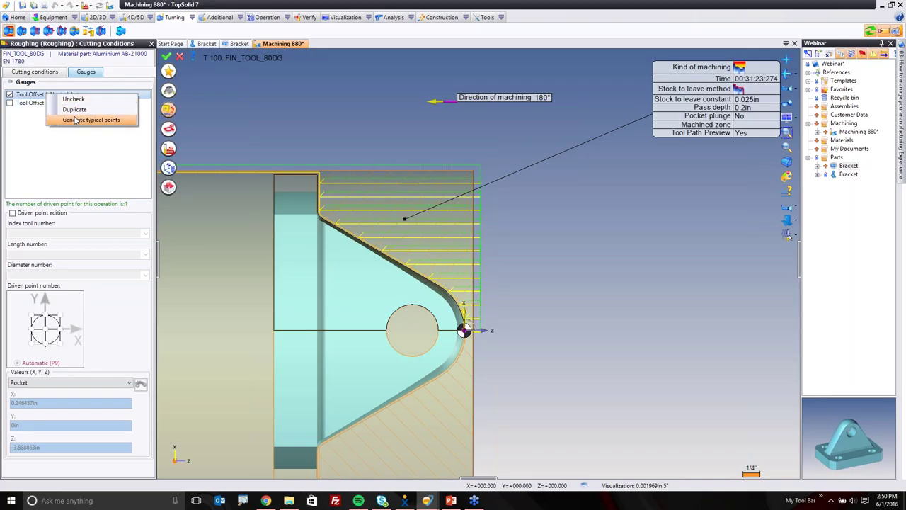
pyautogui.click(81, 120)
pyautogui.click(9, 112)
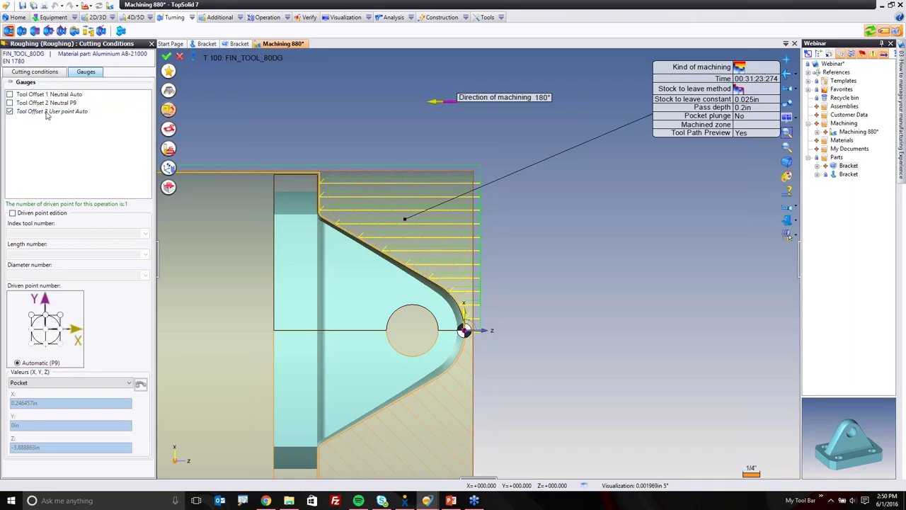
# Set the insert's lower corner as the driven user point P3.
pyautogui.scroll(4, 356, 133)
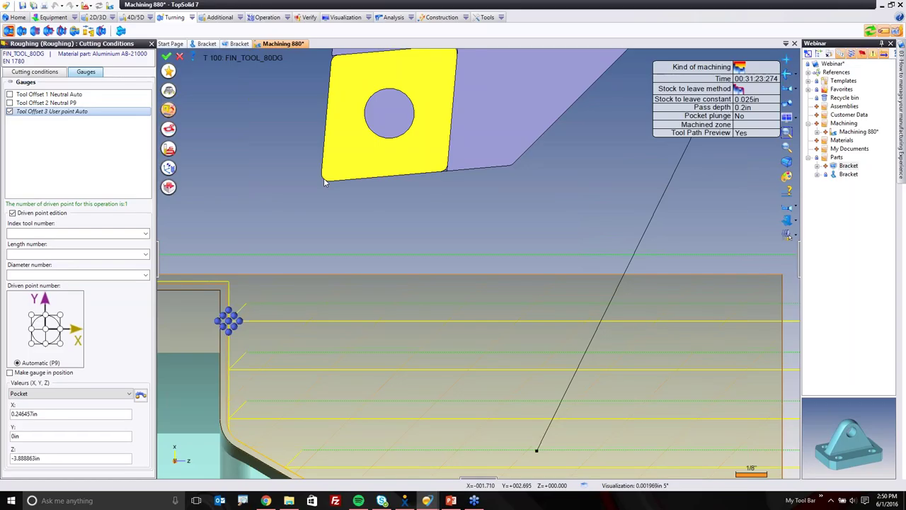
pyautogui.moveTo(324, 182); pyautogui.dragTo(37, 375)
pyautogui.click(35, 373)
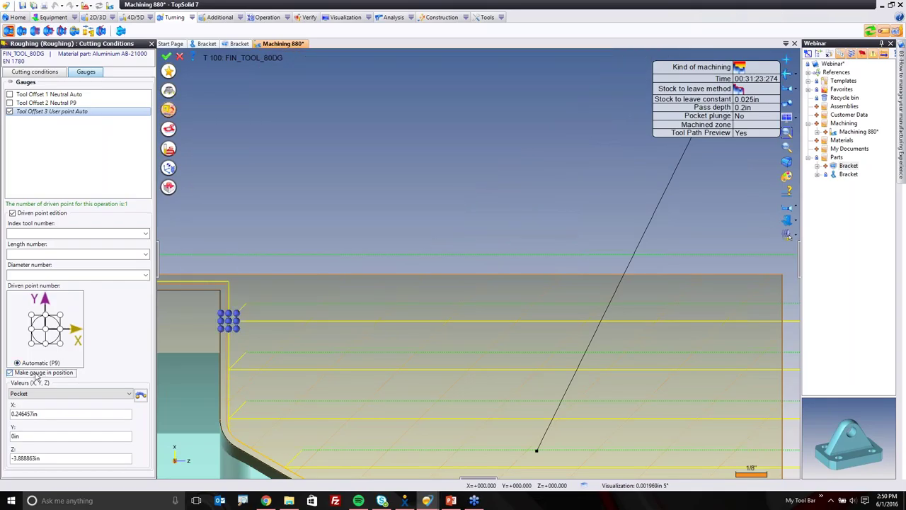
pyautogui.click(222, 330)
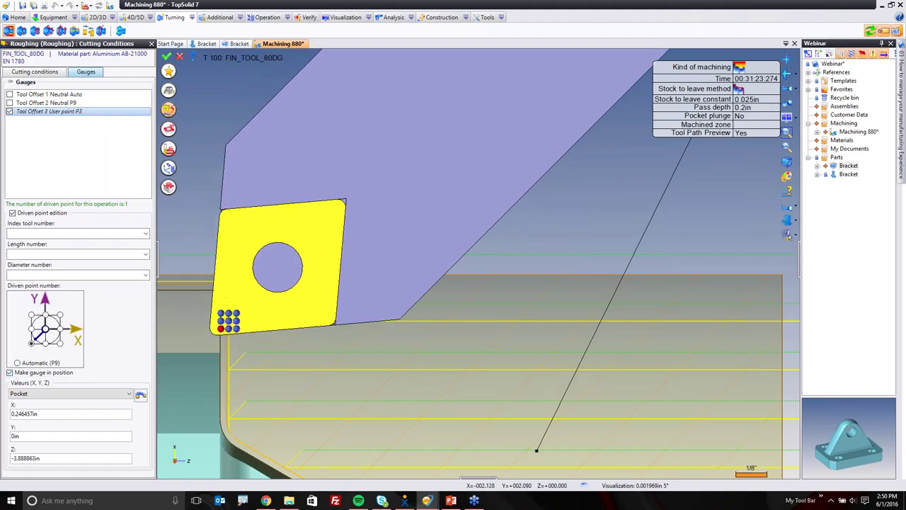
pyautogui.scroll(3, 304, 257)
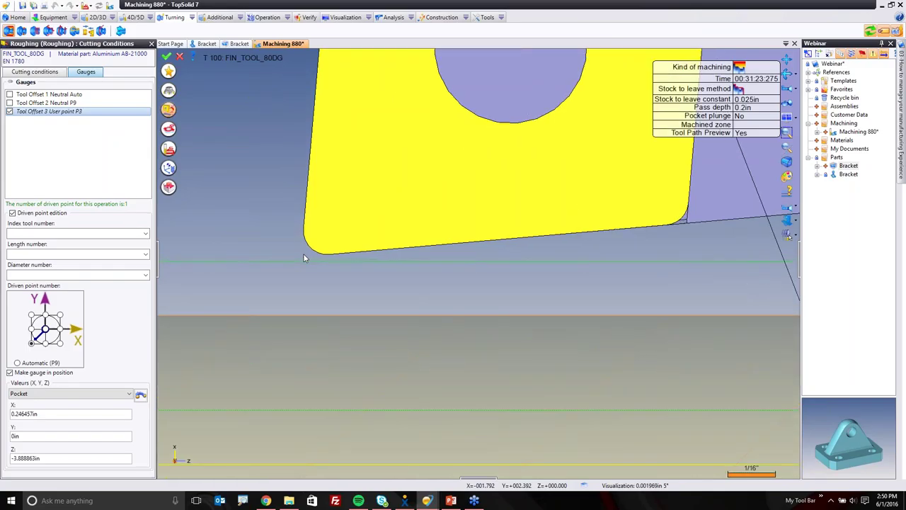
pyautogui.scroll(-3, 330, 235)
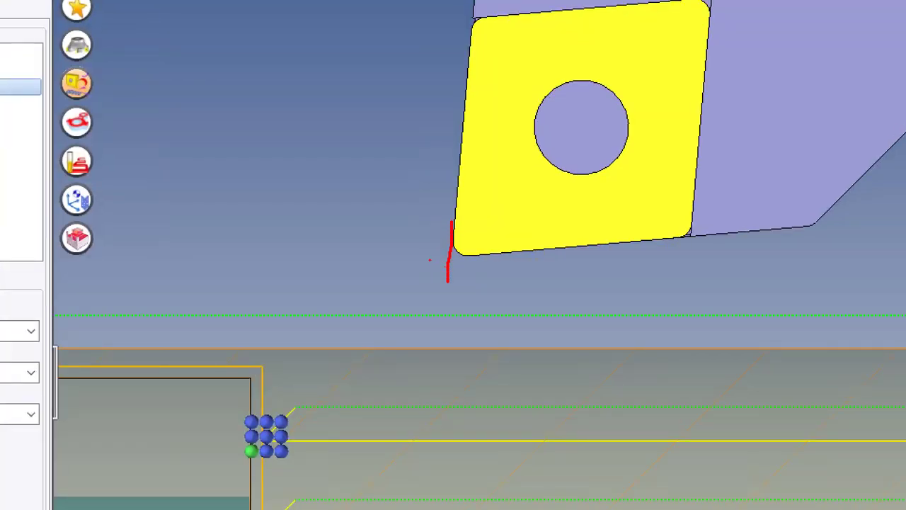
pyautogui.moveTo(460, 257); pyautogui.dragTo(489, 258)
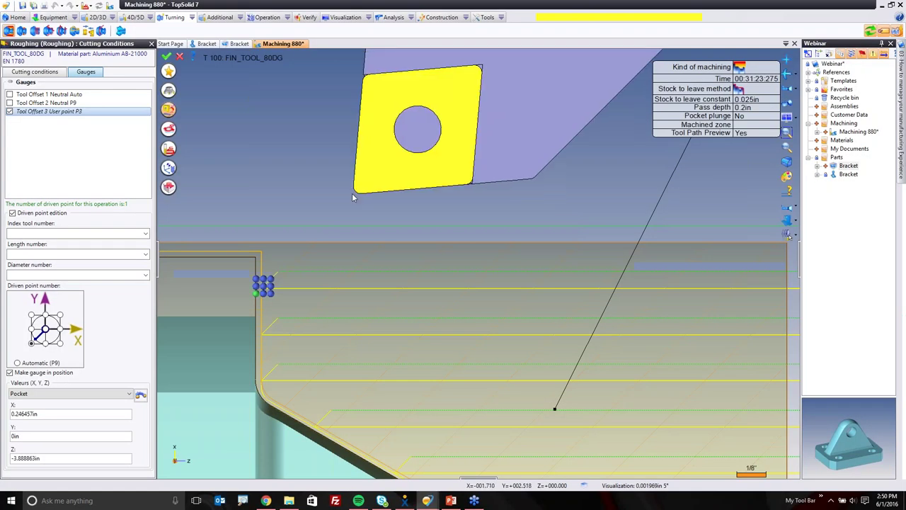
pyautogui.moveTo(354, 196)
pyautogui.mouseDown()
pyautogui.moveTo(279, 289)
pyautogui.moveTo(357, 245)
pyautogui.mouseUp()
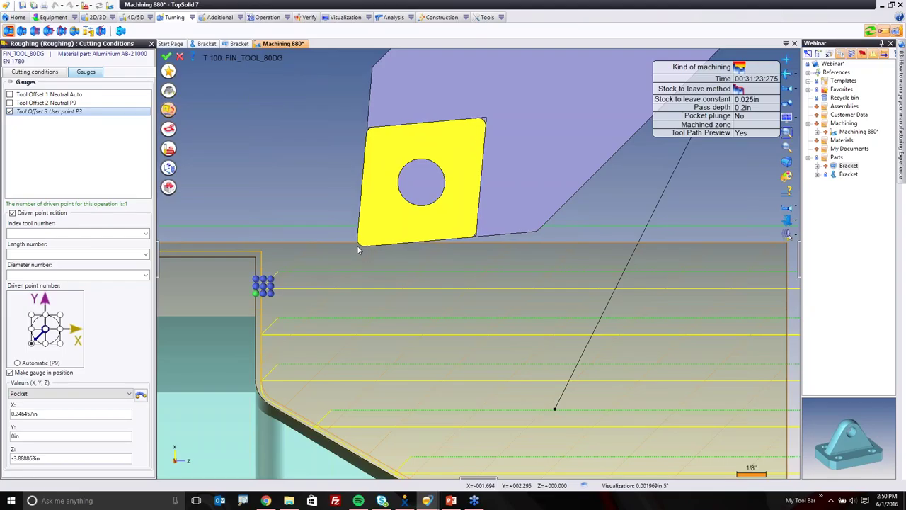
pyautogui.moveTo(357, 245); pyautogui.dragTo(229, 97)
pyautogui.scroll(-3, 360, 247)
# Set vc 250 ft/min, 0.004 in/rev feed, Jet coolant and Vc output with 2000 rpm max.
pyautogui.click(42, 73)
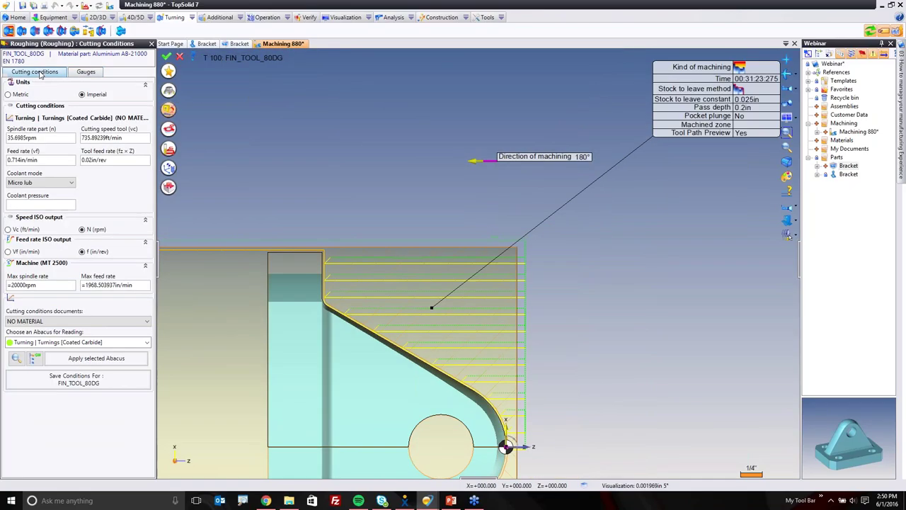
pyautogui.click(104, 137)
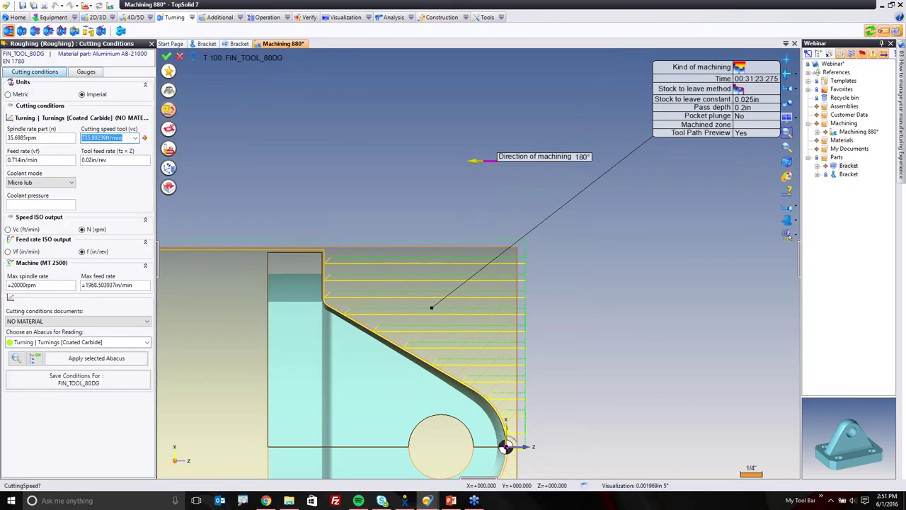
pyautogui.write('250')
pyautogui.click(133, 159)
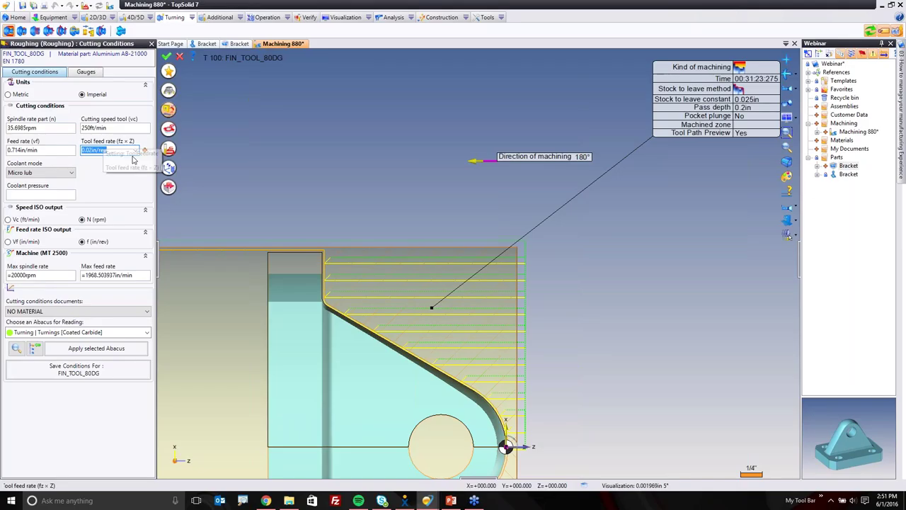
pyautogui.write('0.004')
pyautogui.press('Tab')
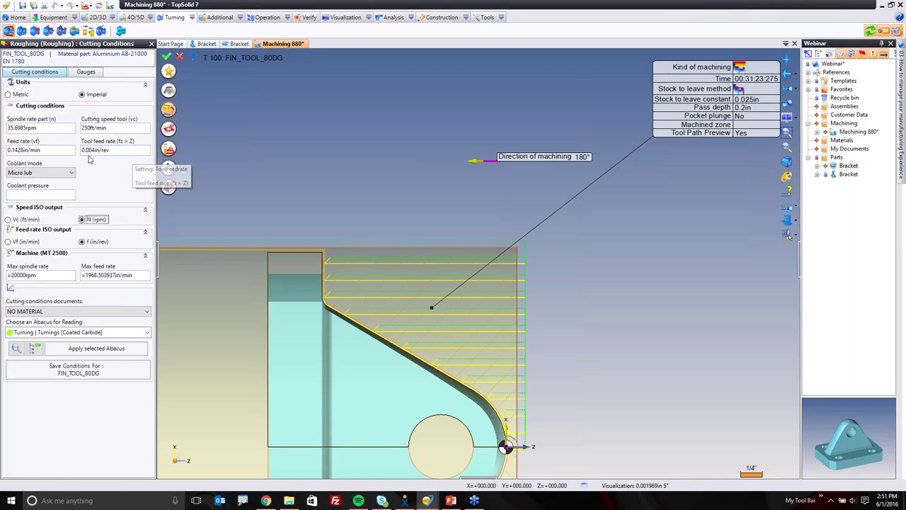
pyautogui.click(40, 172)
pyautogui.click(34, 231)
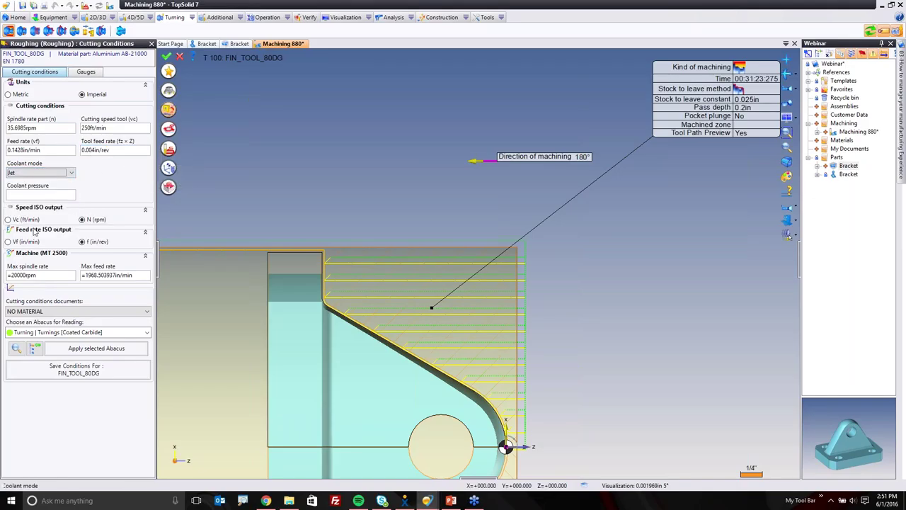
pyautogui.click(26, 220)
pyautogui.click(32, 240)
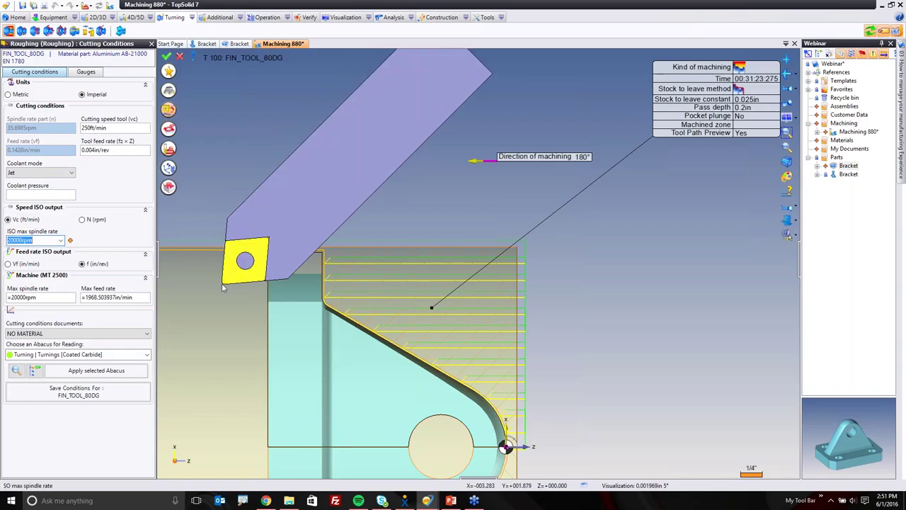
pyautogui.write('2')
pyautogui.press('Tab')
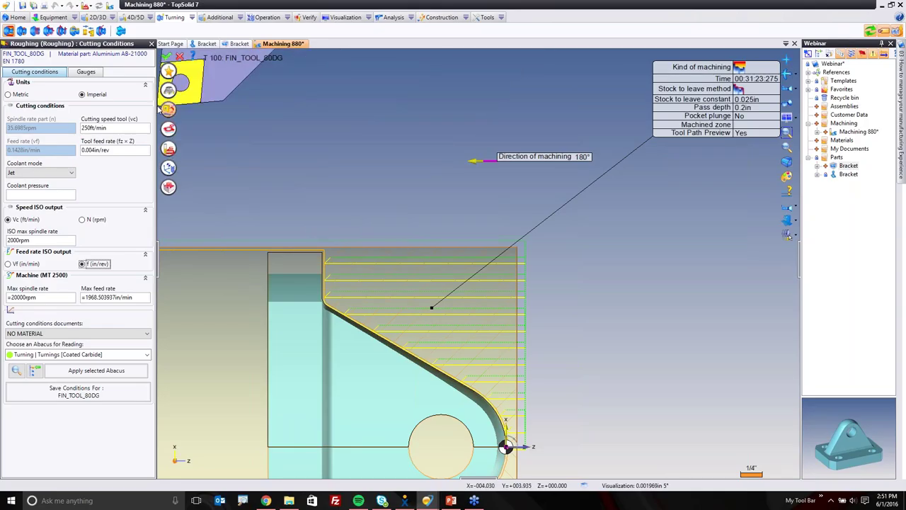
pyautogui.click(166, 56)
# Leave 0.02 in stock with 0.1 in pass depth, then validate the roughing.
pyautogui.click(750, 99)
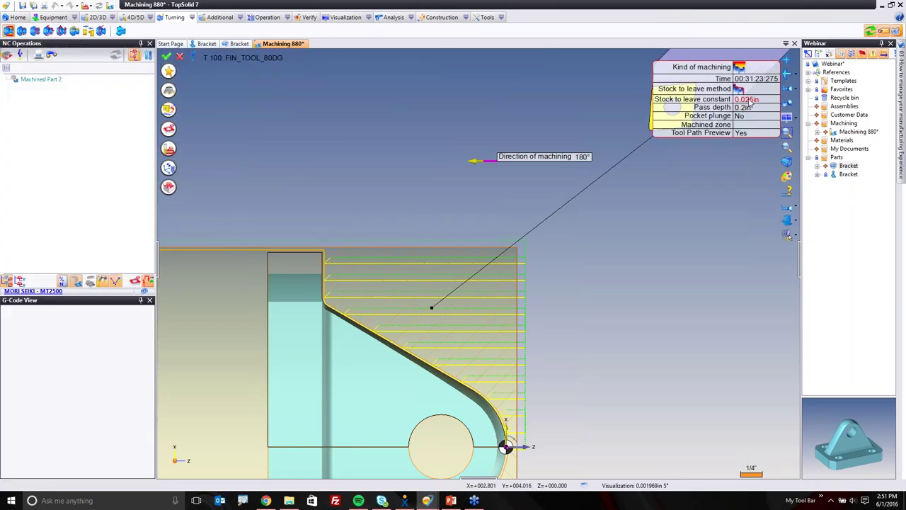
pyautogui.click(752, 99)
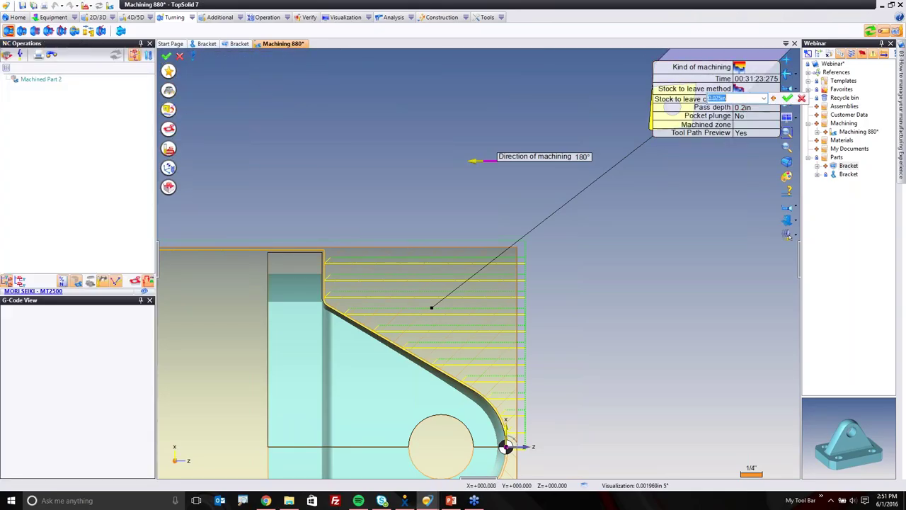
pyautogui.write('0.02')
pyautogui.press('Tab')
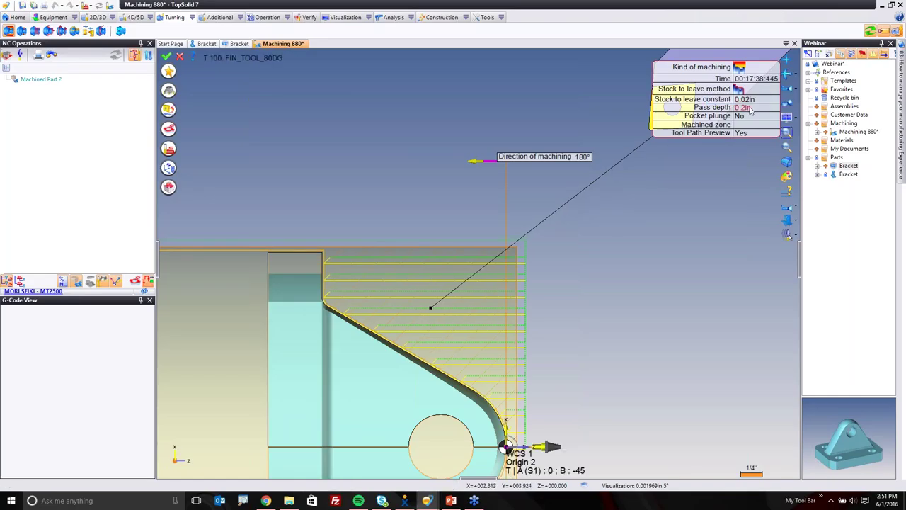
pyautogui.write('0.1')
pyautogui.press('Return')
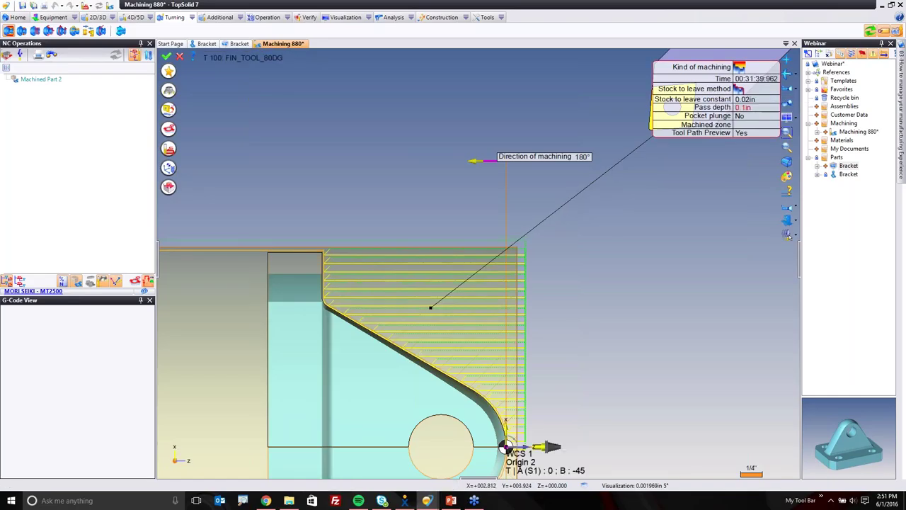
pyautogui.scroll(-3, 538, 264)
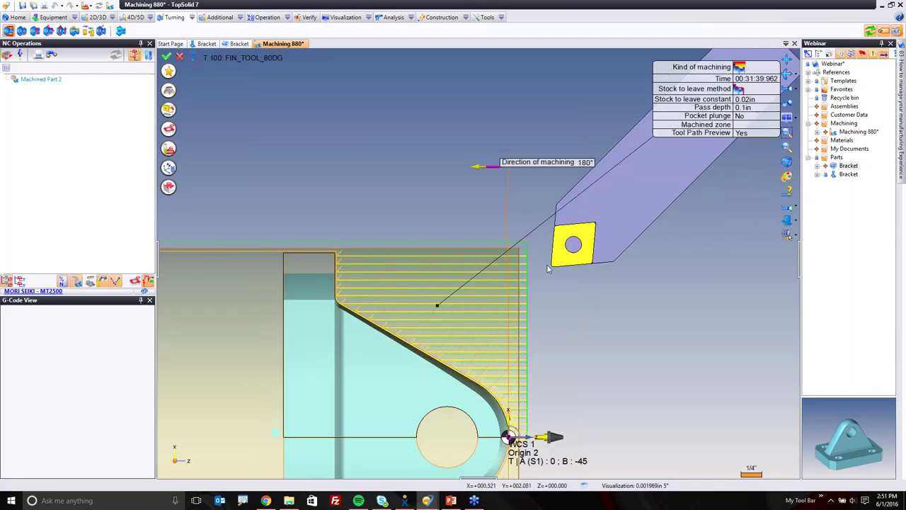
pyautogui.click(168, 56)
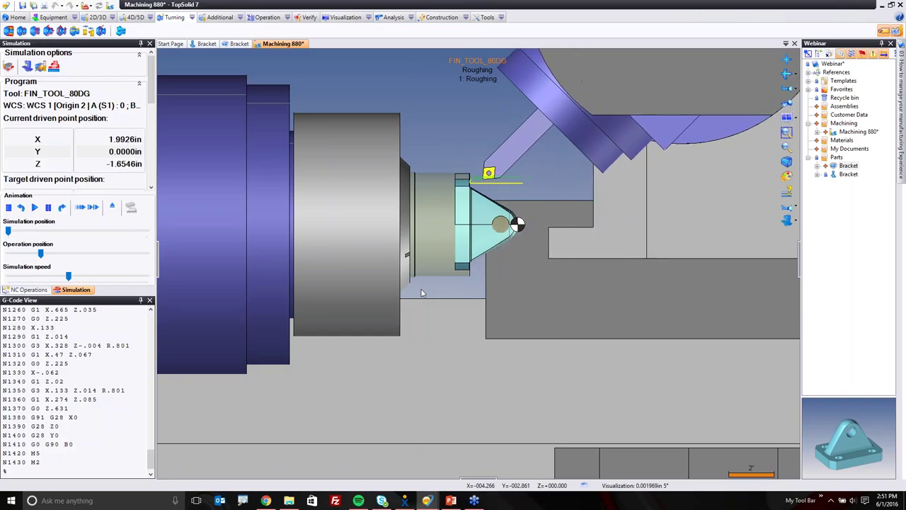
# Close the roughing simulation and return to the Machining 880 operations.
pyautogui.click(111, 207)
# Start a turning finishing (contouring) operation on the part.
pyautogui.scroll(3, 487, 249)
pyautogui.scroll(2, 524, 248)
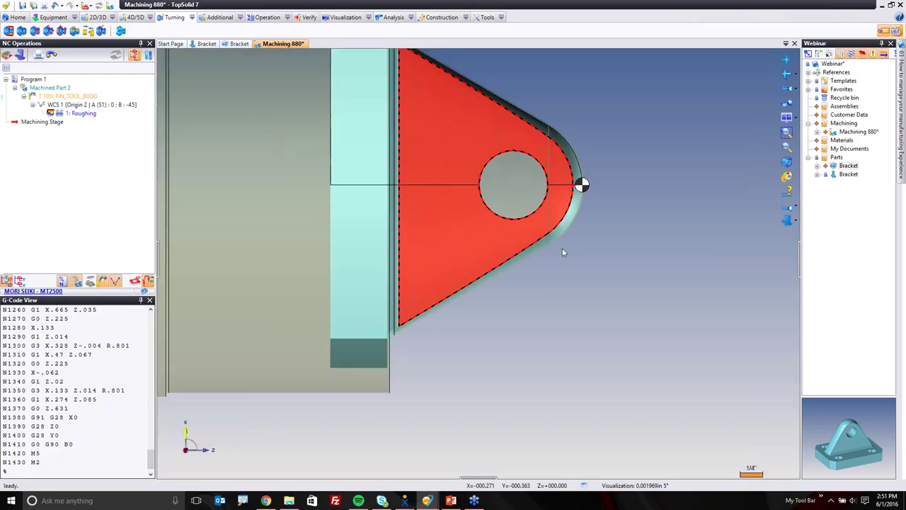
pyautogui.scroll(-2, 570, 238)
pyautogui.scroll(1, 579, 225)
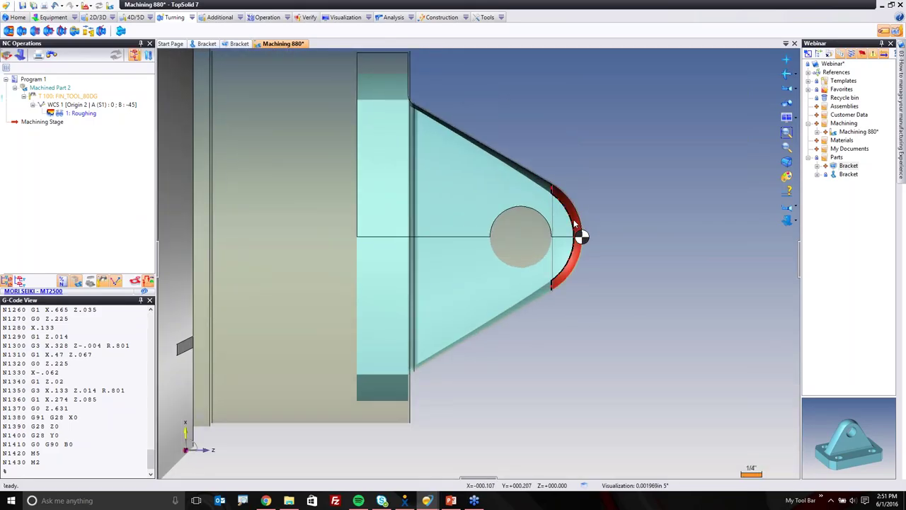
pyautogui.rightClick(383, 80)
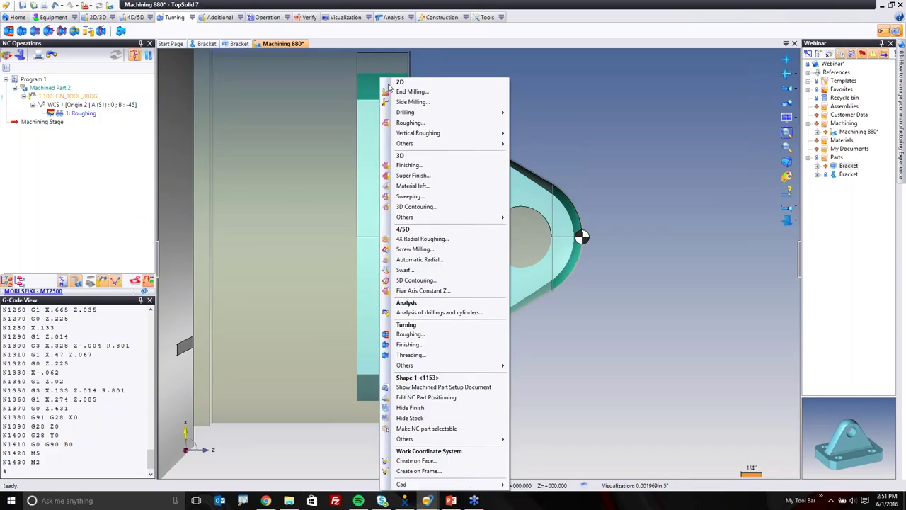
pyautogui.click(410, 344)
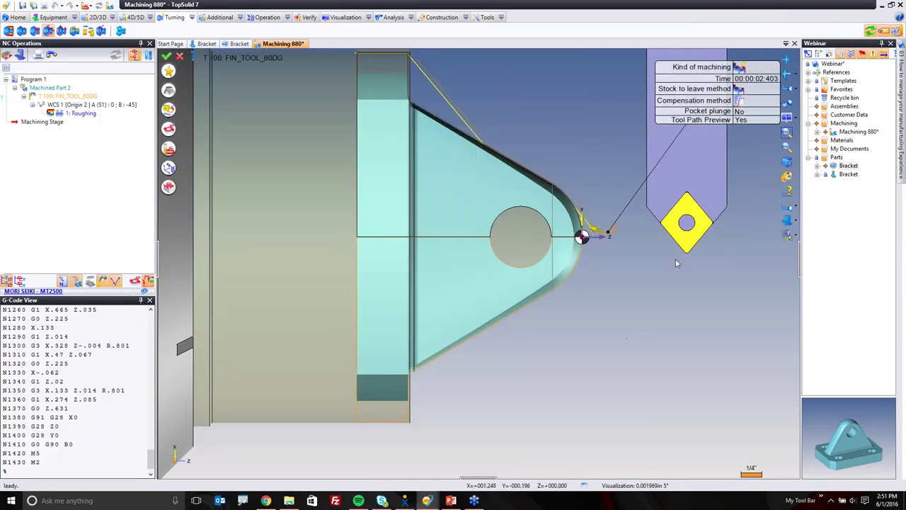
pyautogui.scroll(-1, 676, 264)
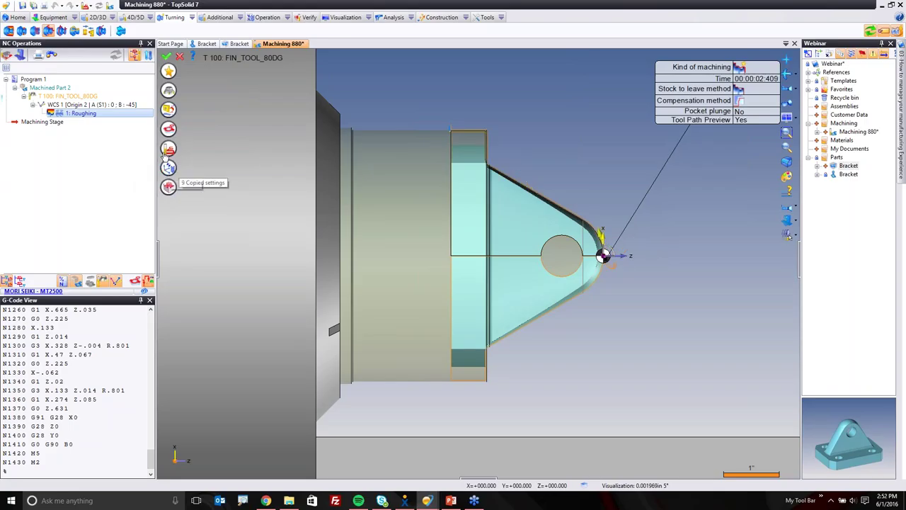
pyautogui.click(168, 150)
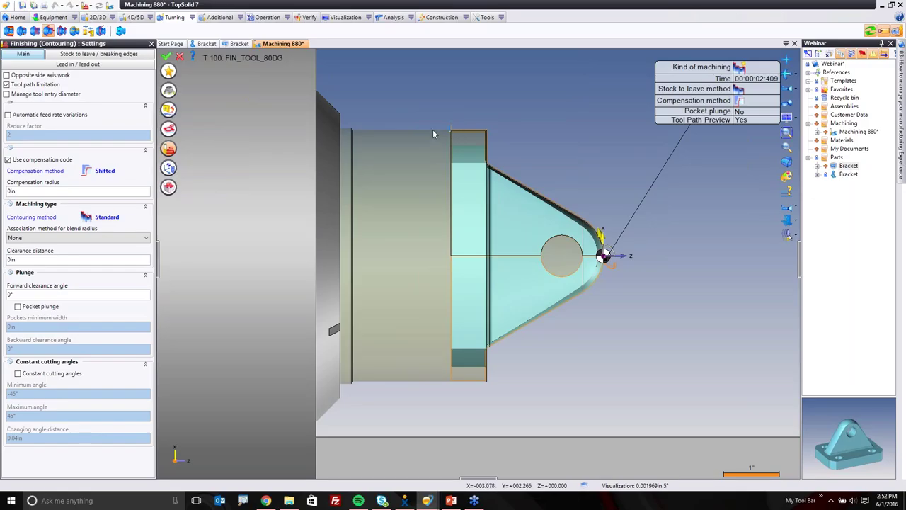
# Set a 0.2 in lead-out over cut under Similar in out and confirm the operation.
pyautogui.click(100, 65)
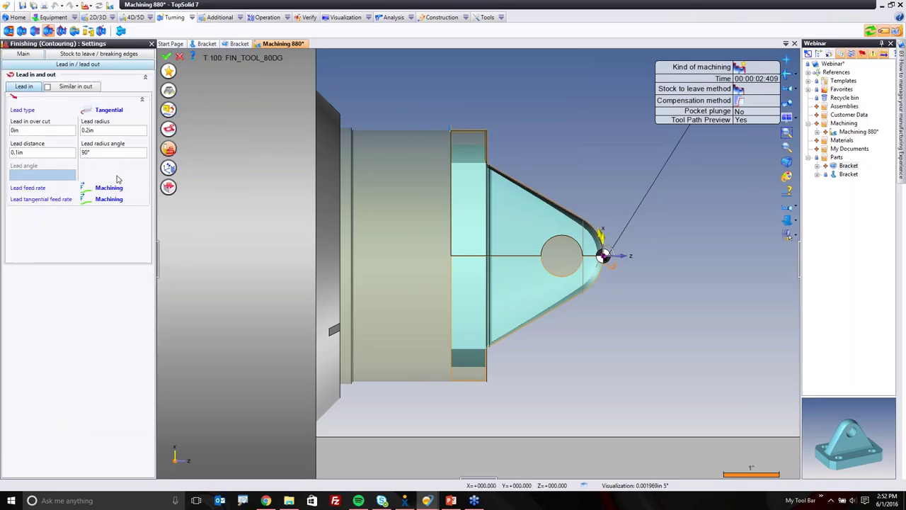
pyautogui.click(74, 87)
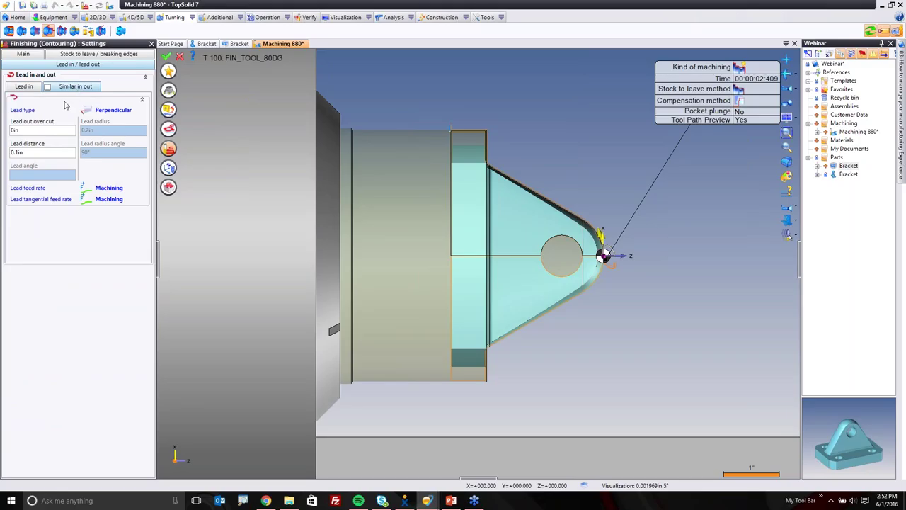
pyautogui.click(44, 131)
pyautogui.write('0.2')
pyautogui.press('Tab')
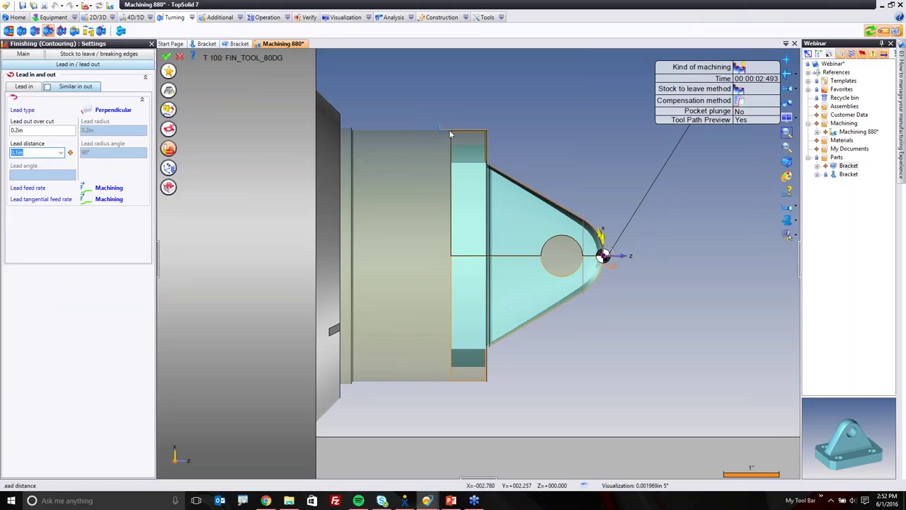
pyautogui.scroll(2, 456, 138)
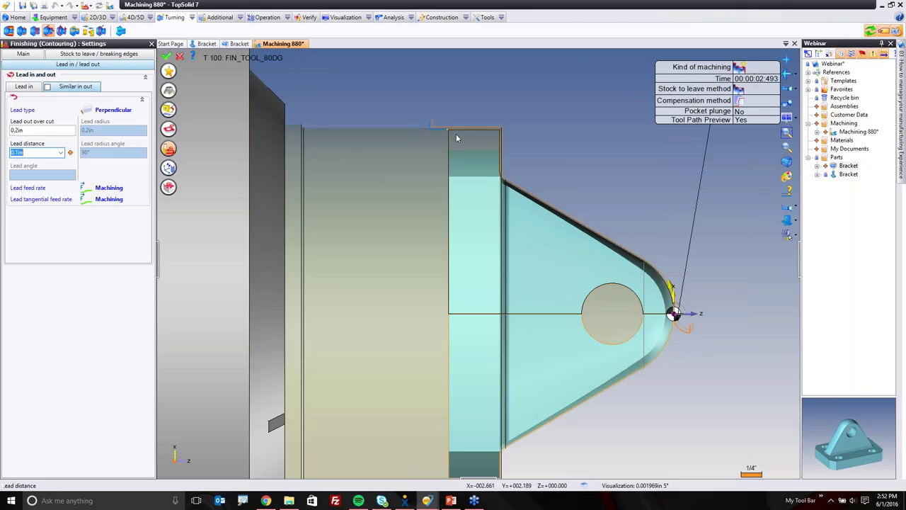
pyautogui.click(166, 56)
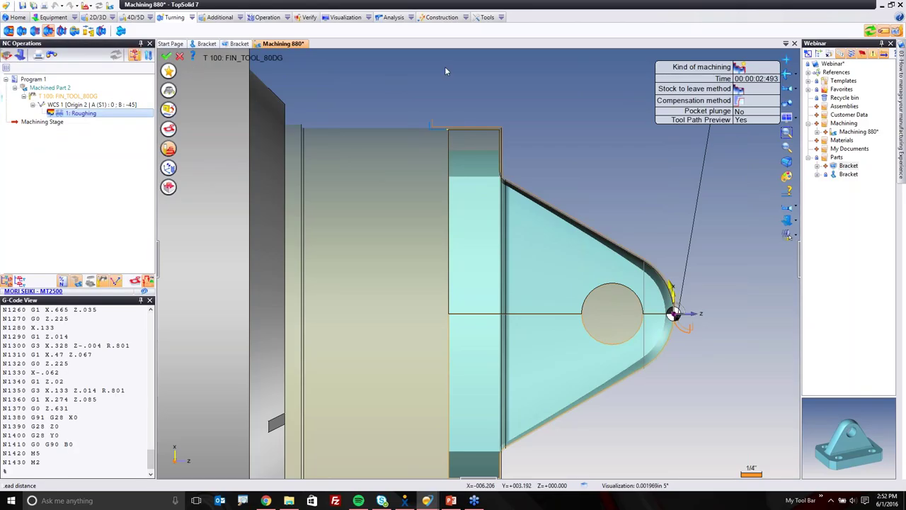
# Launch the machining simulation from the NC Operations panel.
pyautogui.click(47, 31)
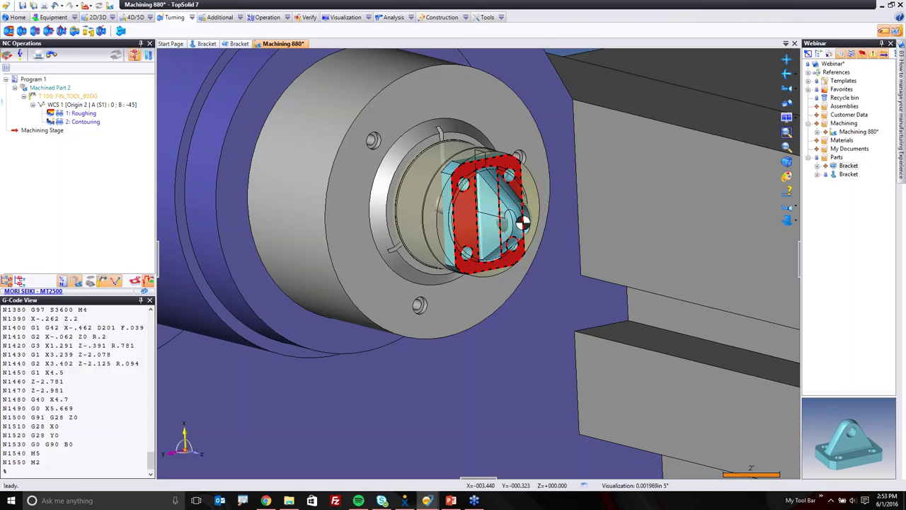
# Start an end milling operation on the part and create a new radiused mill tool.
pyautogui.rightClick(523, 223)
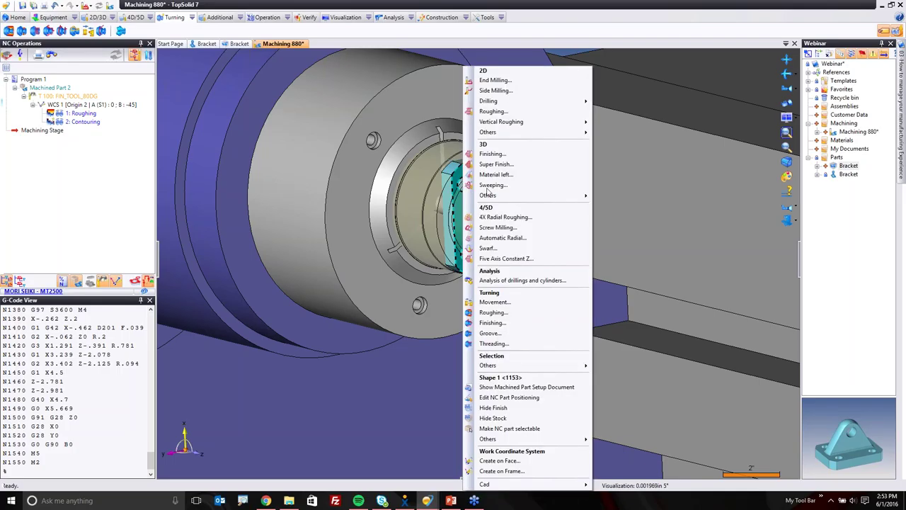
pyautogui.click(496, 80)
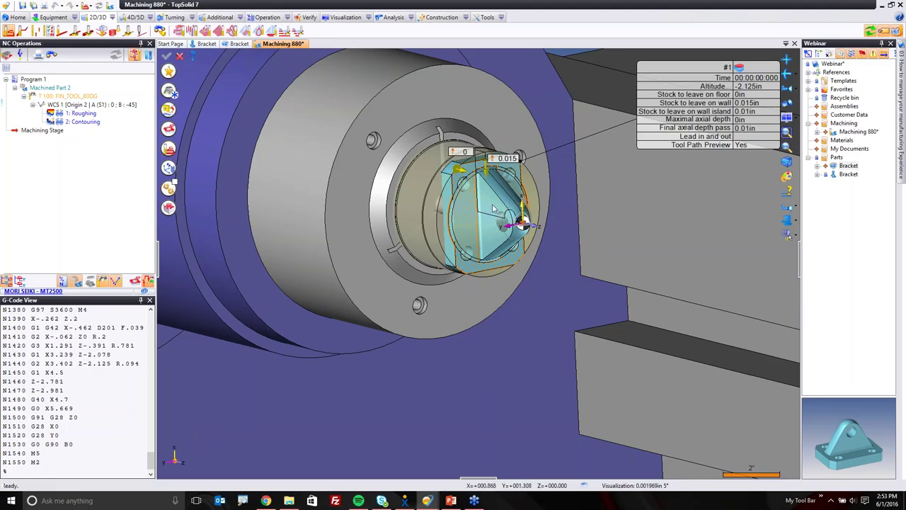
pyautogui.click(169, 90)
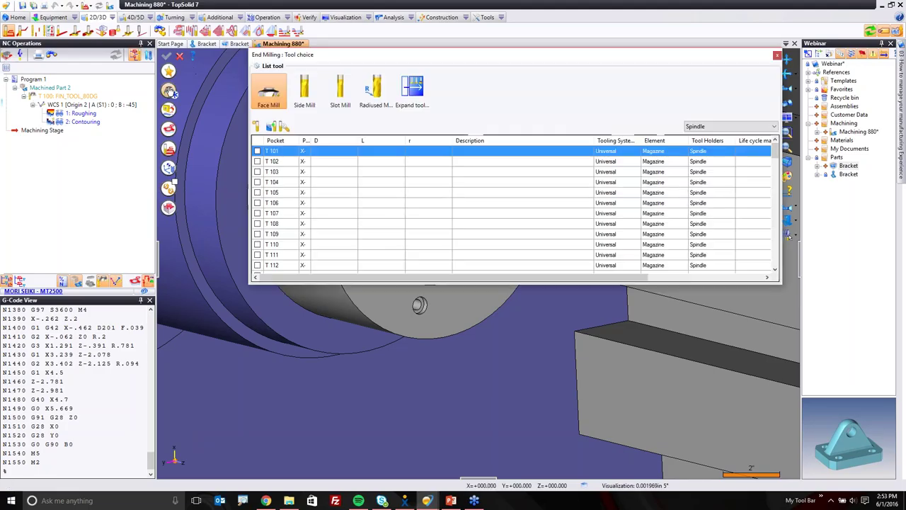
pyautogui.doubleClick(390, 83)
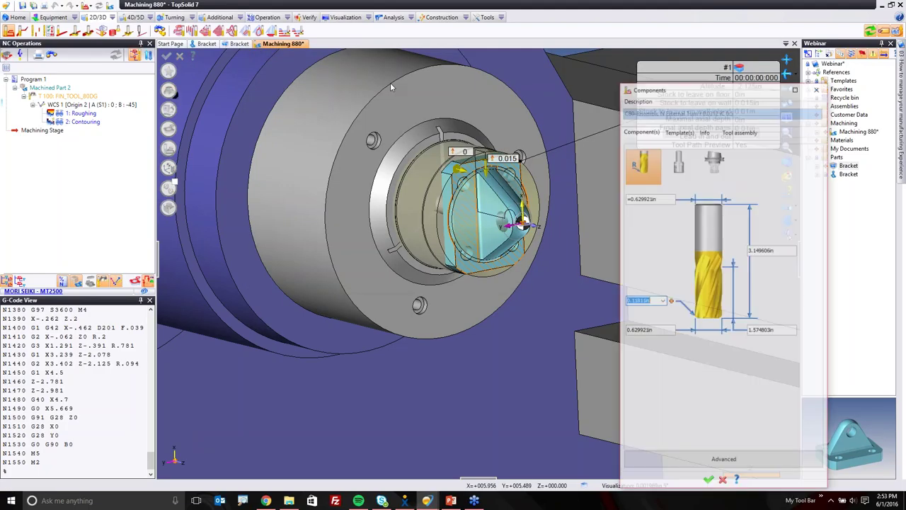
# Give the mill a 0.125in corner radius, 0.75in diameter, 3.5in length and 2in cutting length.
pyautogui.click(657, 301)
pyautogui.write('0.125')
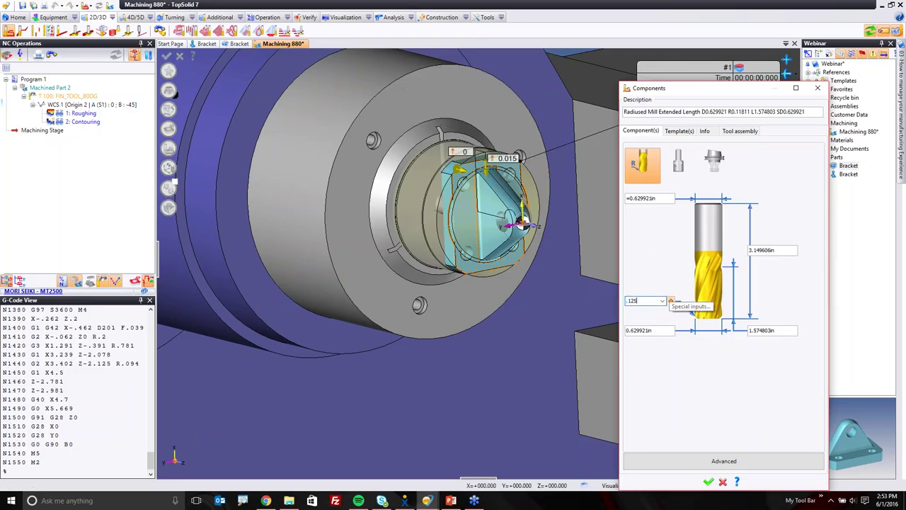
pyautogui.press('Tab')
pyautogui.write('0.75')
pyautogui.press('Tab')
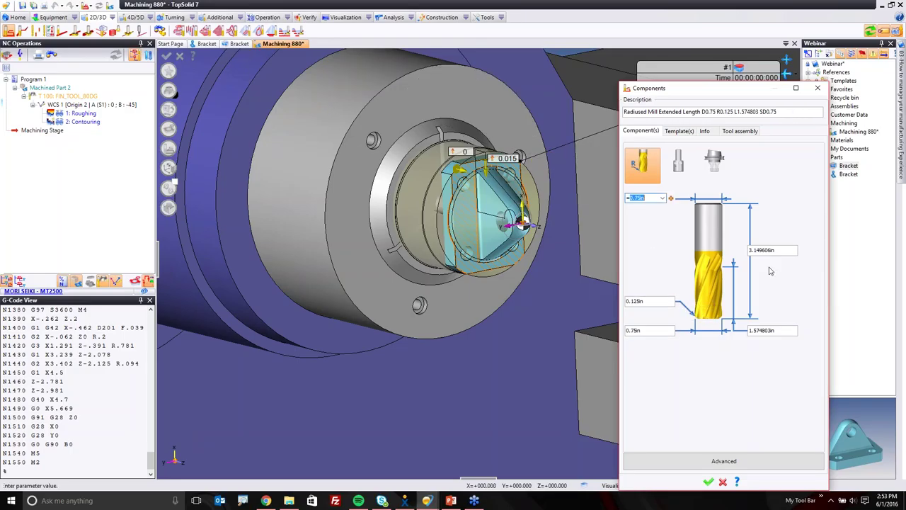
pyautogui.press('Tab')
pyautogui.write('3.5')
pyautogui.press('Return')
pyautogui.click(767, 333)
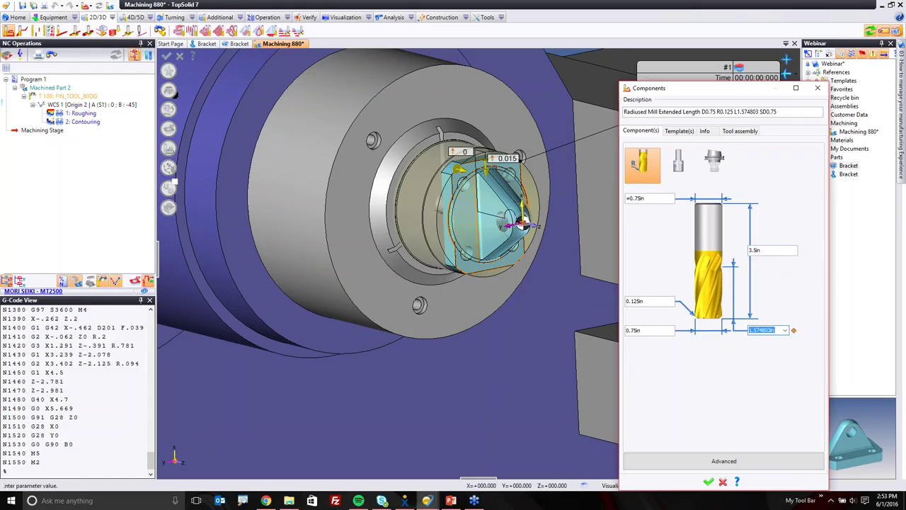
pyautogui.write('1.75')
pyautogui.press('Tab')
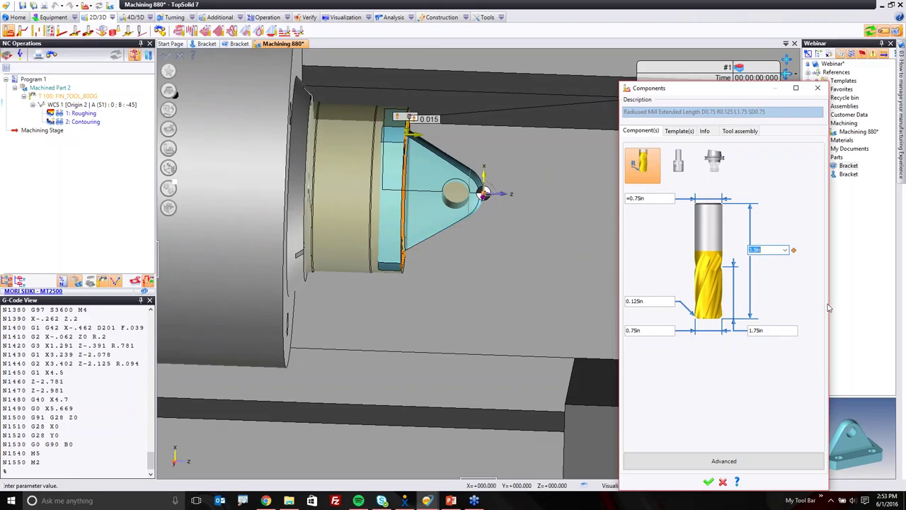
pyautogui.click(770, 332)
pyautogui.write('2')
pyautogui.press('Tab')
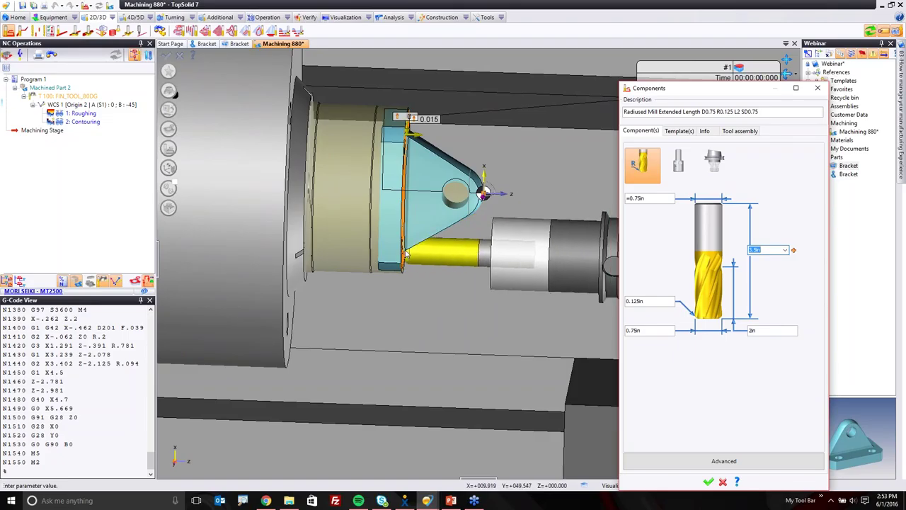
# Set the tool adapter to 1.875in diameter and 3in height.
pyautogui.click(678, 163)
pyautogui.click(652, 331)
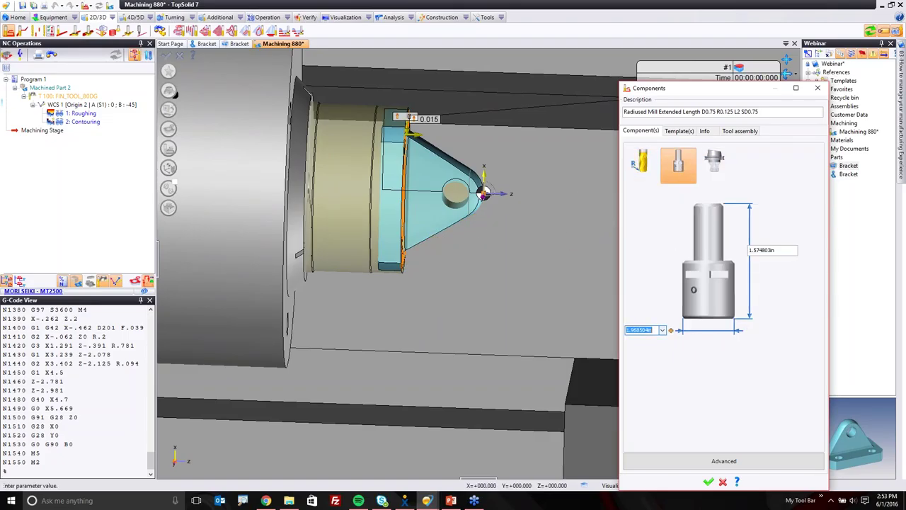
pyautogui.write('1.875')
pyautogui.press('Return')
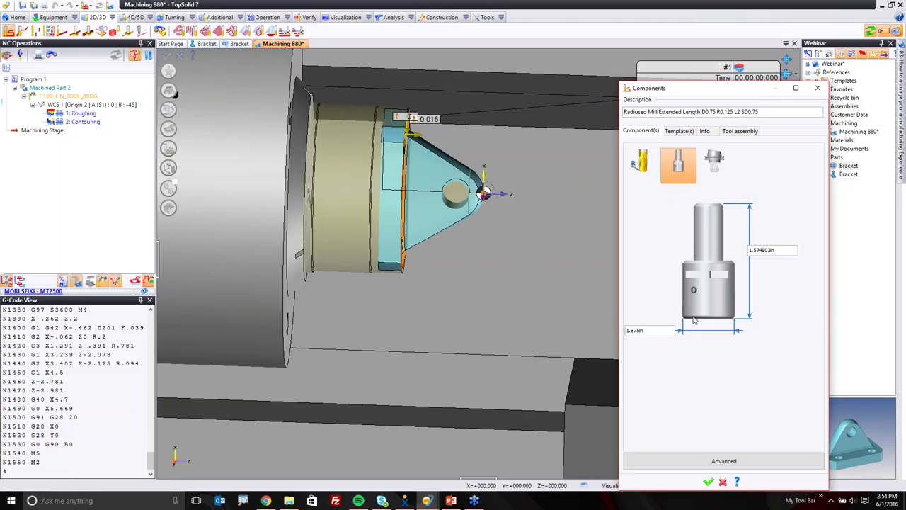
pyautogui.click(763, 252)
pyautogui.write('3')
pyautogui.press('Tab')
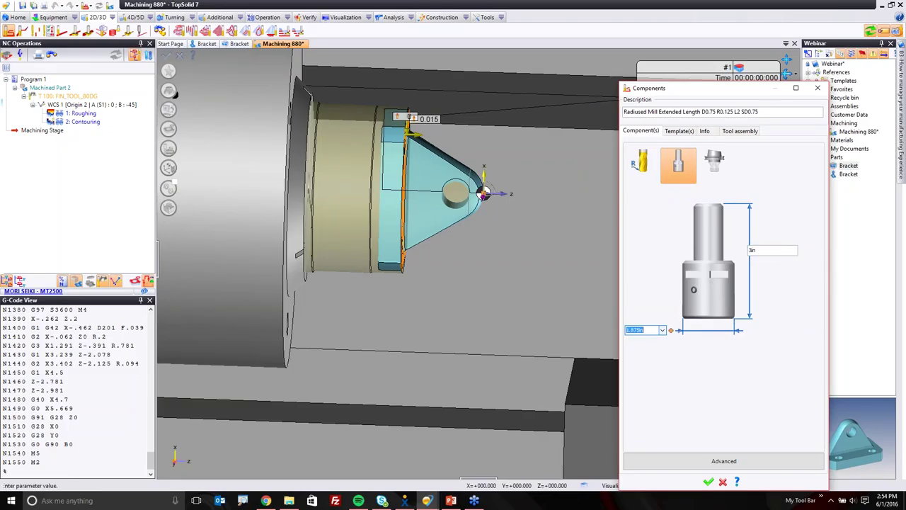
# Set the tool output distance to 2.25in and confirm it as T101.
pyautogui.click(733, 128)
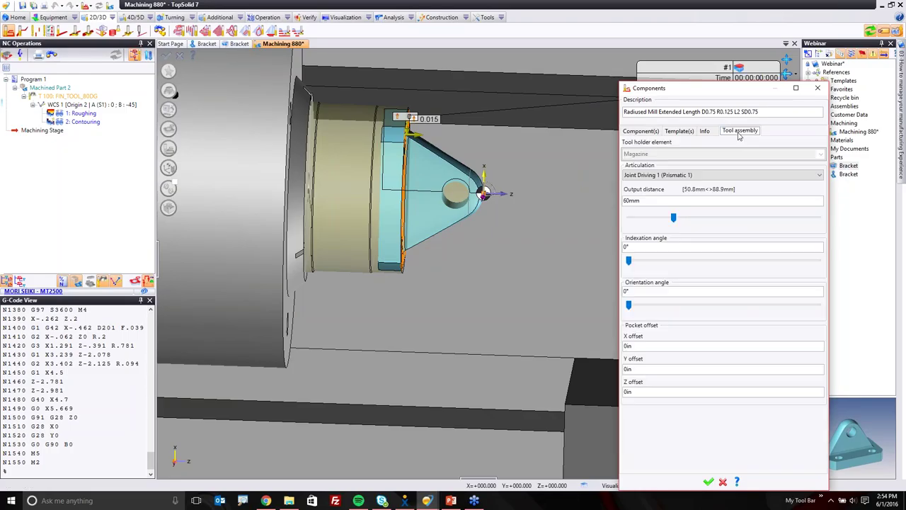
pyautogui.moveTo(672, 218)
pyautogui.mouseDown()
pyautogui.moveTo(635, 219)
pyautogui.moveTo(701, 218)
pyautogui.moveTo(659, 219)
pyautogui.mouseUp()
pyautogui.click(656, 201)
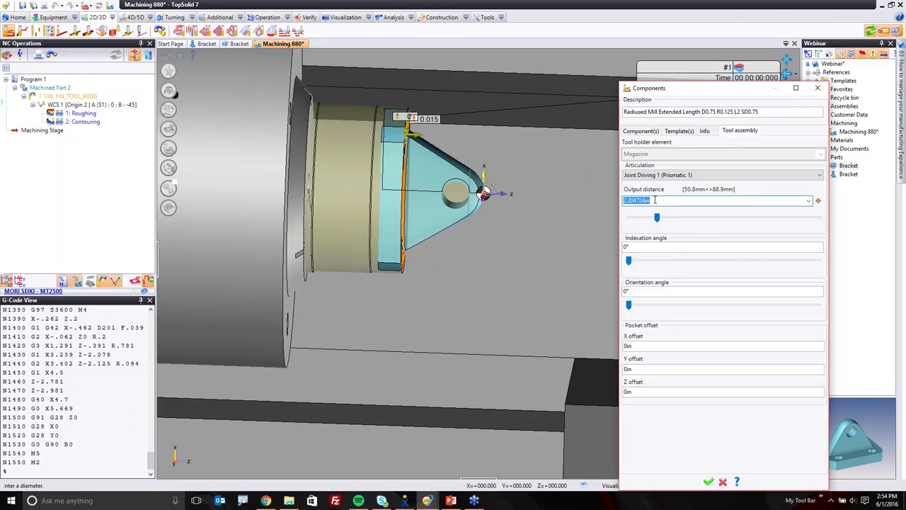
pyautogui.write('2.25')
pyautogui.press('Return')
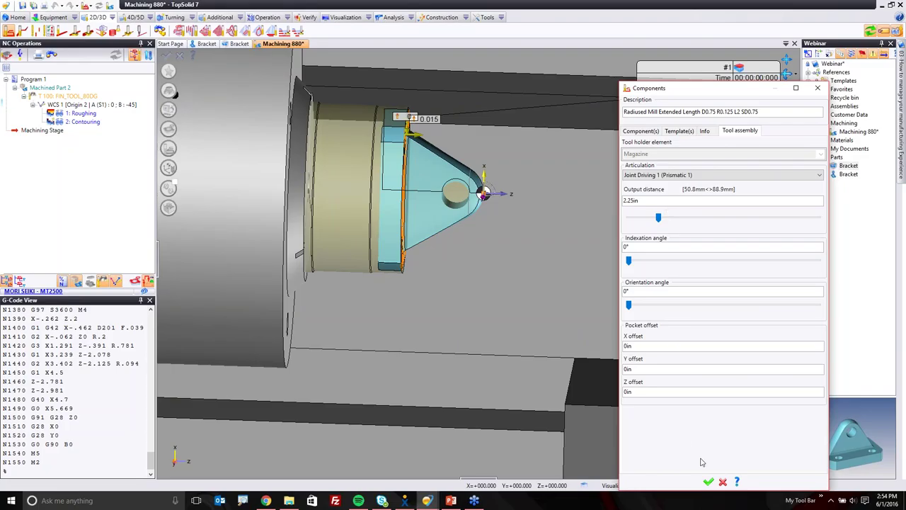
pyautogui.click(709, 482)
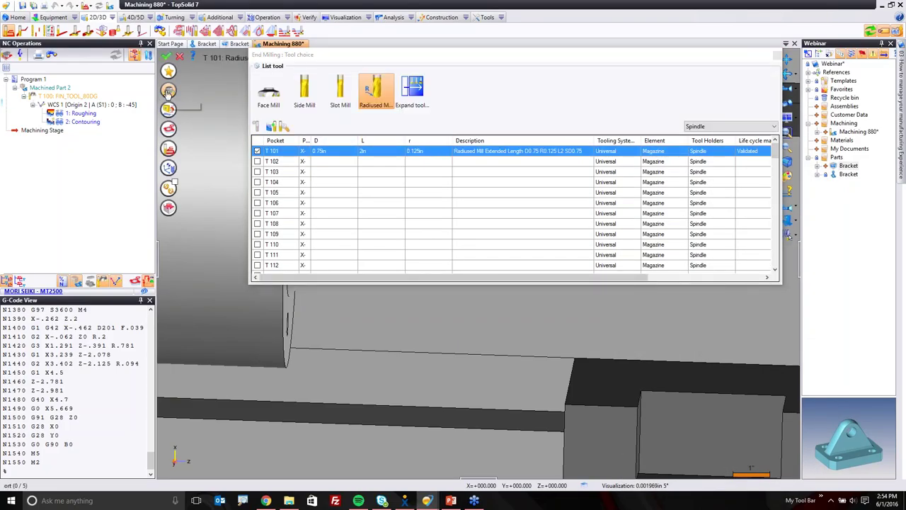
pyautogui.click(168, 92)
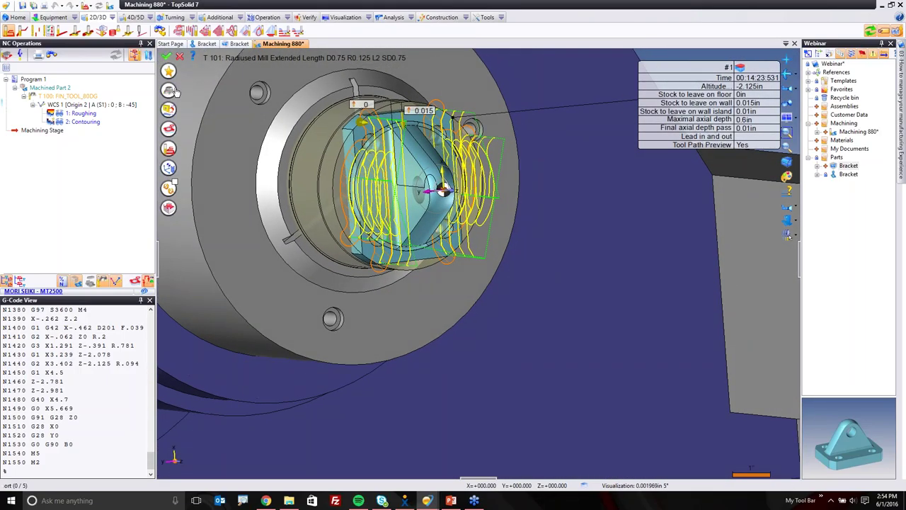
# Give the end mill 4500 rpm spindle speed, 0.01 in/tooth feed and Jet coolant.
pyautogui.click(169, 110)
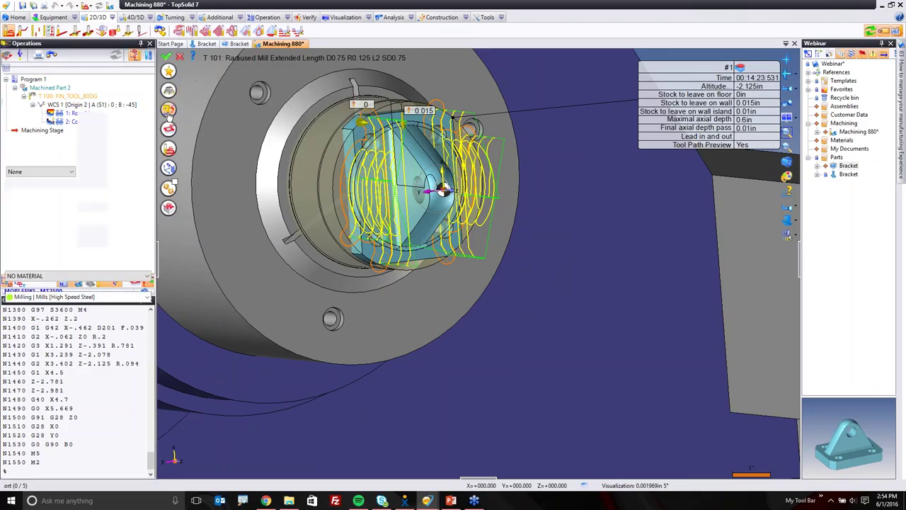
pyautogui.click(51, 140)
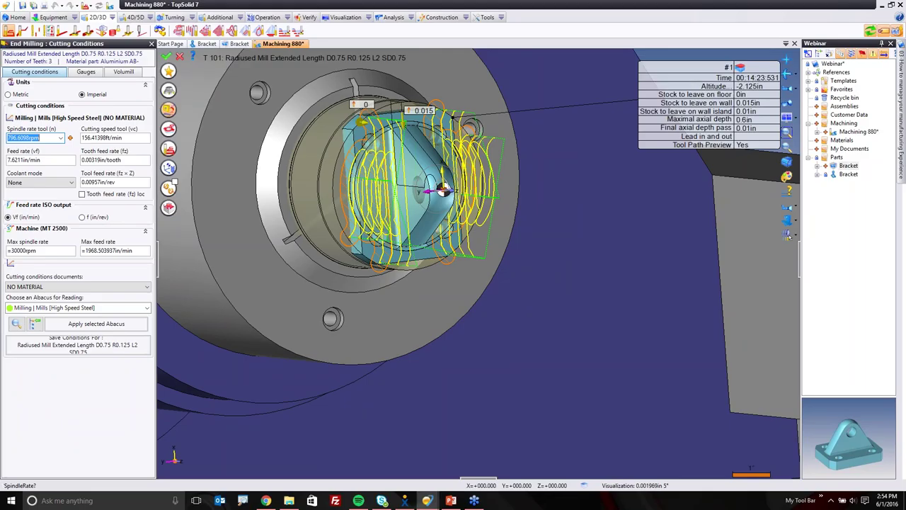
pyautogui.write('4500')
pyautogui.press('Tab')
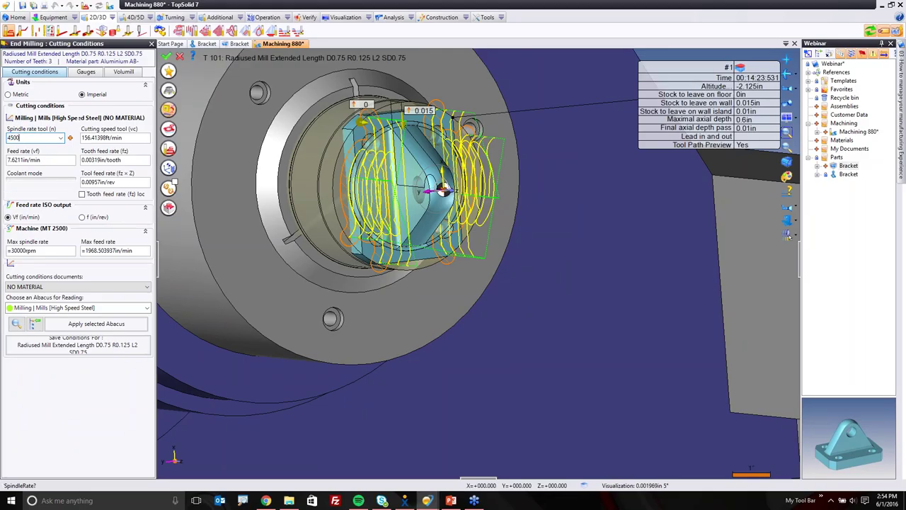
pyautogui.press('Tab')
pyautogui.write('0.01')
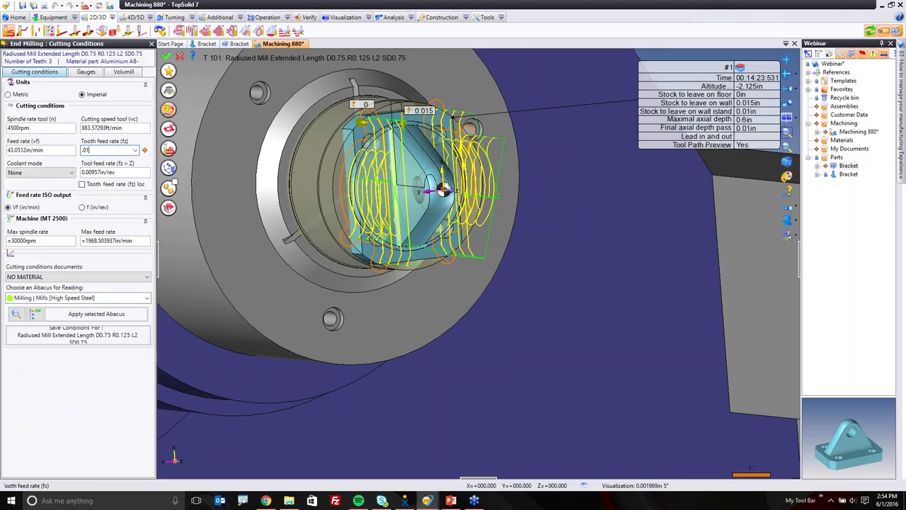
pyautogui.press('Tab')
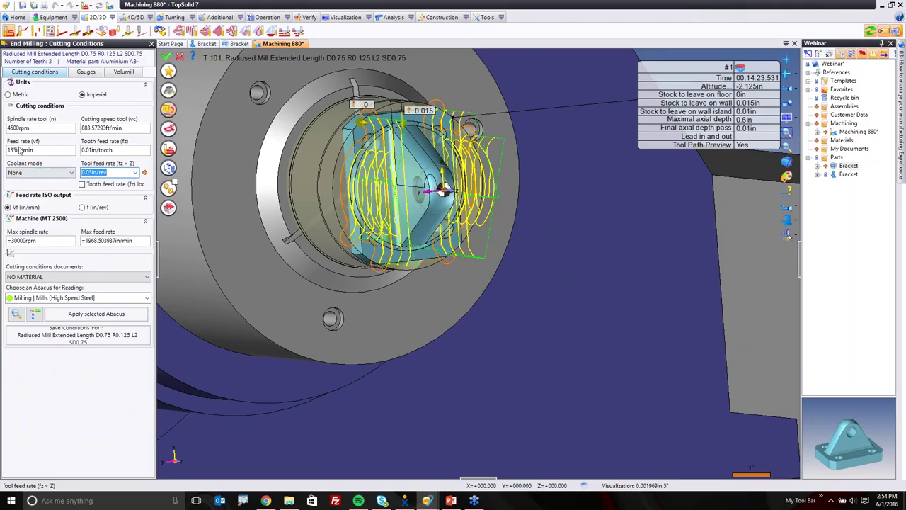
pyautogui.click(38, 173)
pyautogui.click(28, 196)
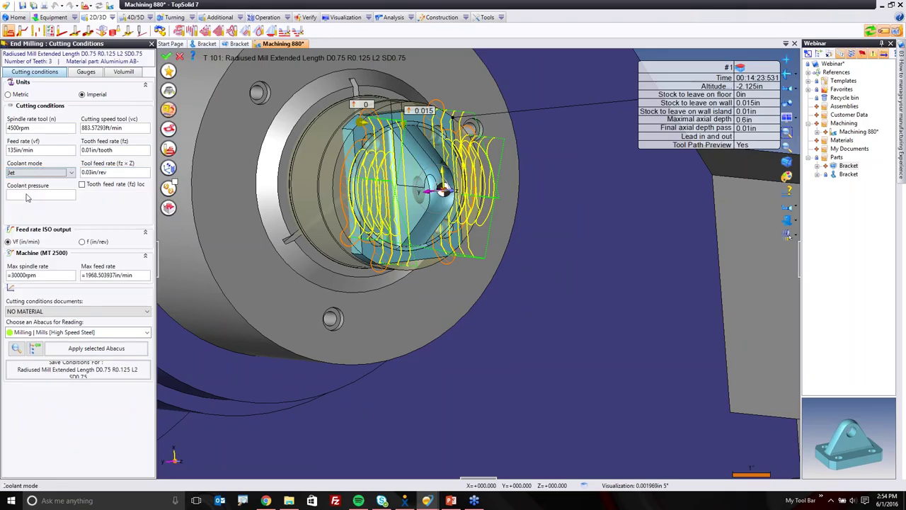
pyautogui.click(168, 150)
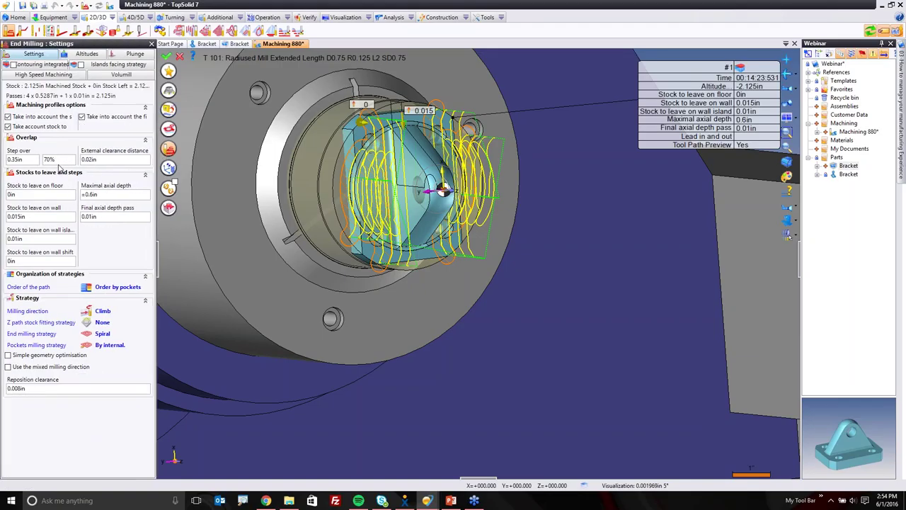
# Set 0.375in maximal axial depth and a 0in final axial pass.
pyautogui.click(103, 195)
pyautogui.write('0.375')
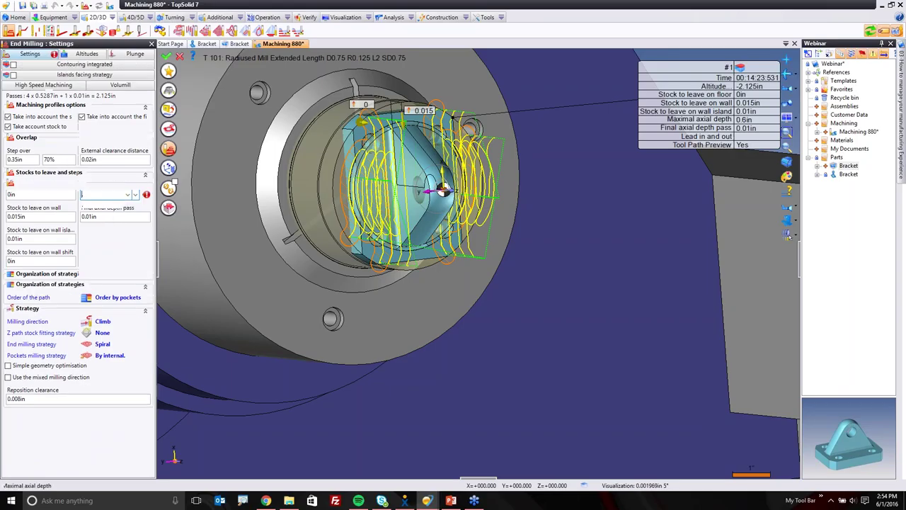
pyautogui.click(117, 227)
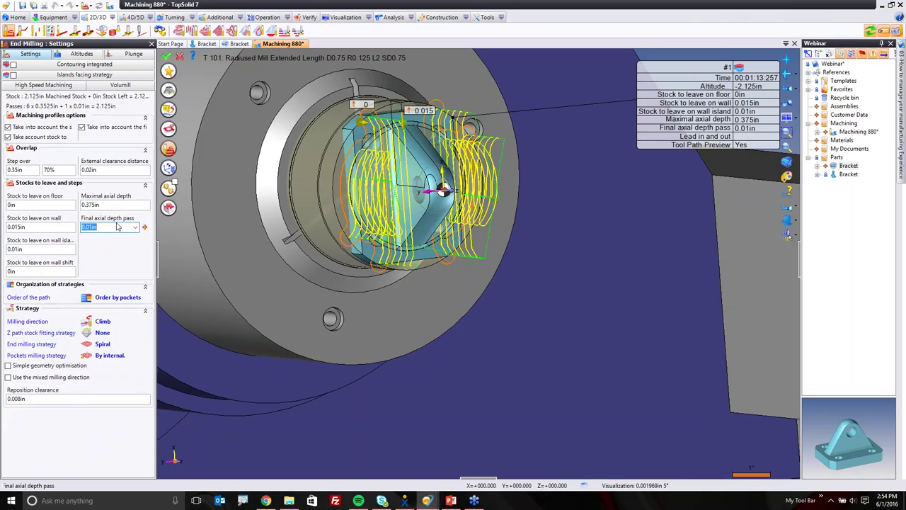
pyautogui.write('0')
pyautogui.press('Return')
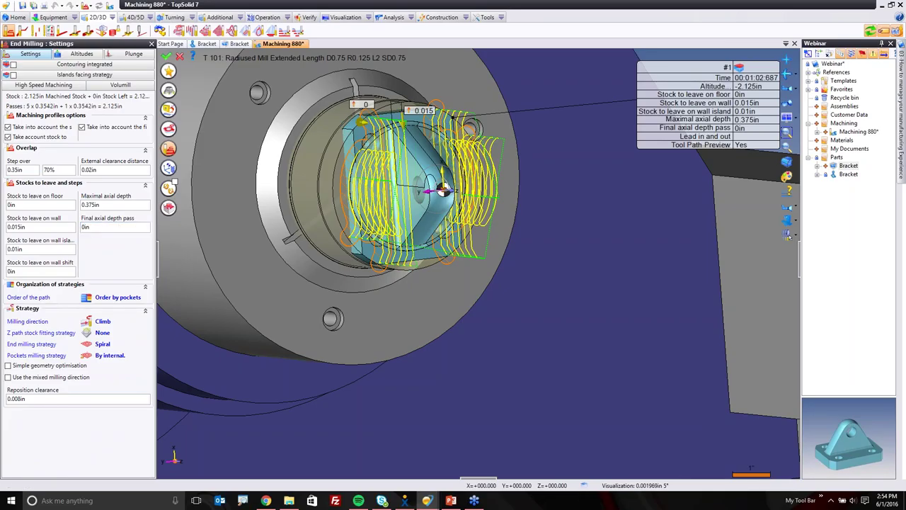
# Leave 0.01in stock on floor, walls and islands, and fit Z paths to Stock.
pyautogui.click(40, 210)
pyautogui.write('.01')
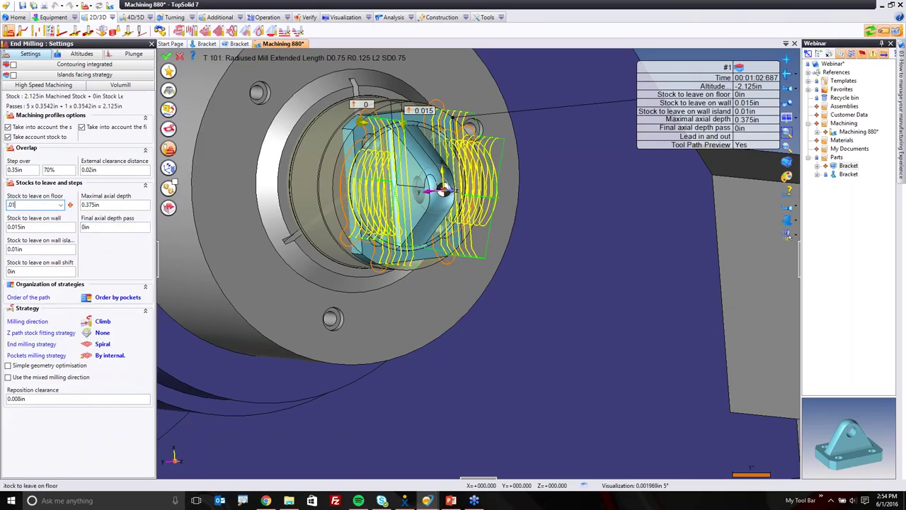
pyautogui.press('Tab')
pyautogui.write('.01')
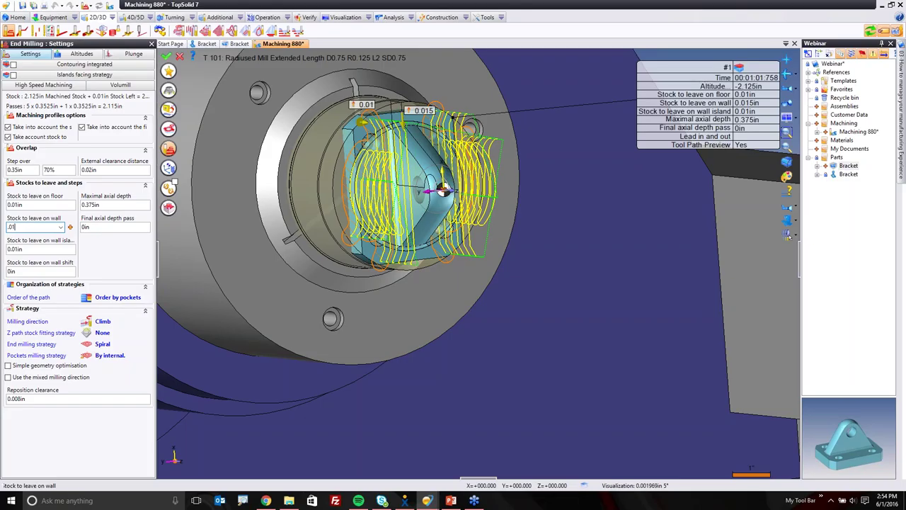
pyautogui.press('Tab')
pyautogui.write('.01')
pyautogui.press('Tab')
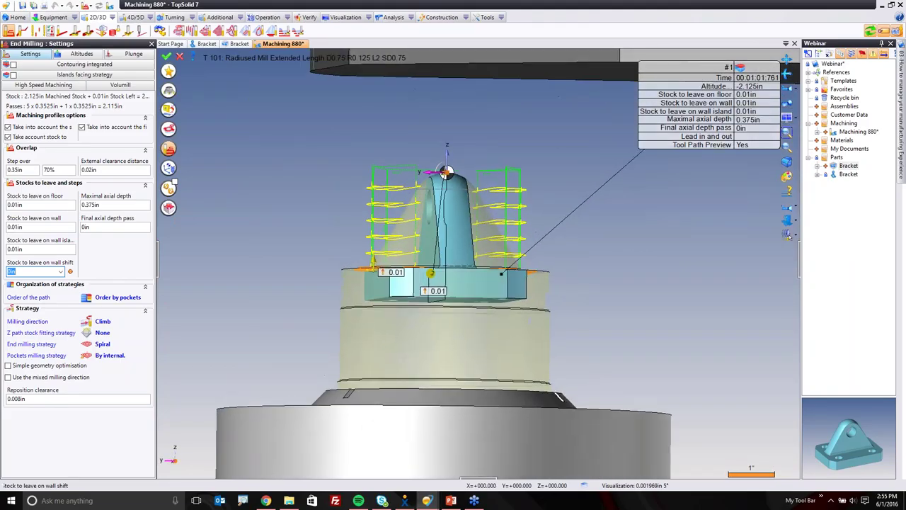
pyautogui.scroll(3, 364, 255)
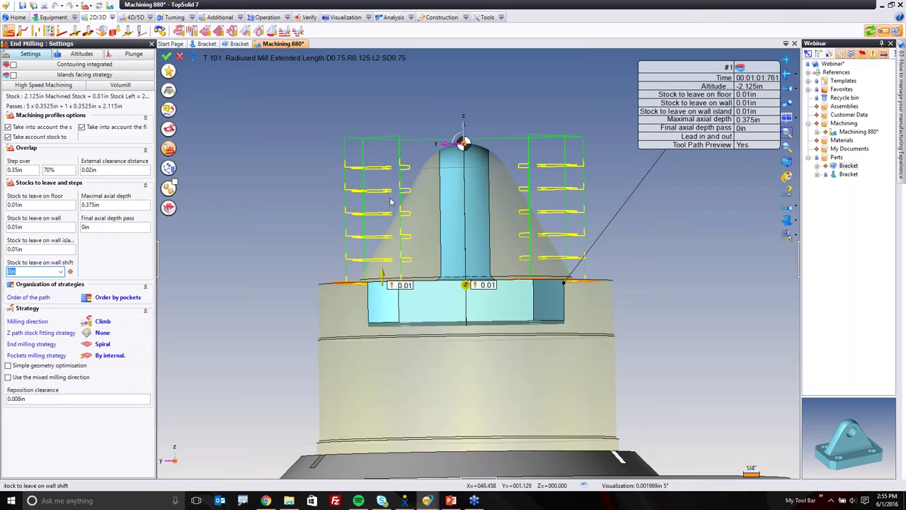
pyautogui.click(99, 334)
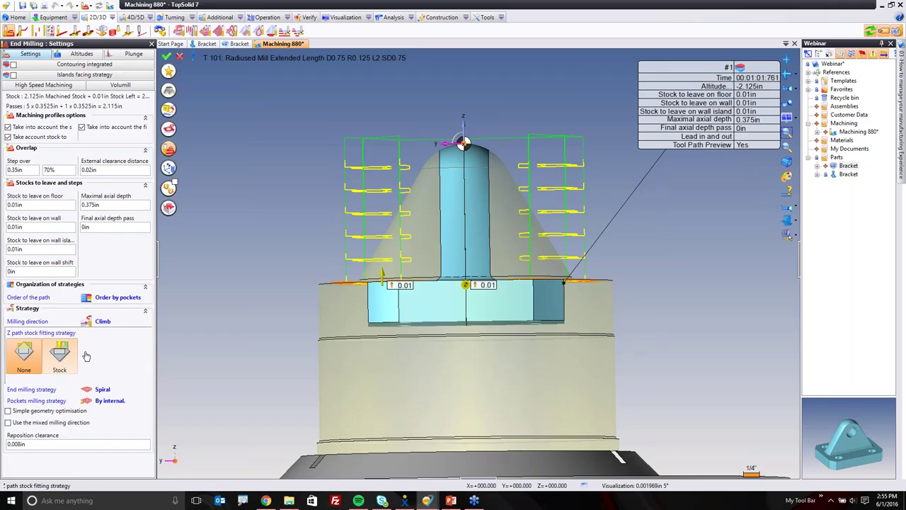
pyautogui.click(67, 361)
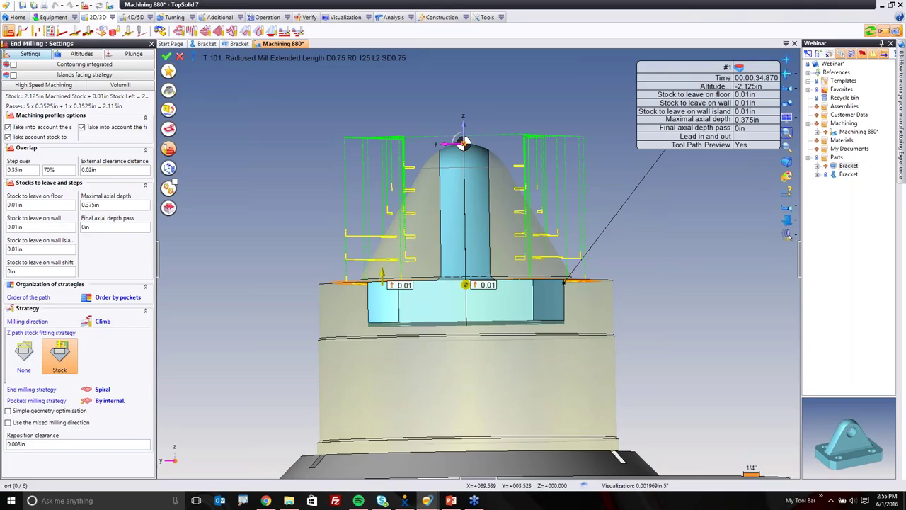
pyautogui.press('Home')
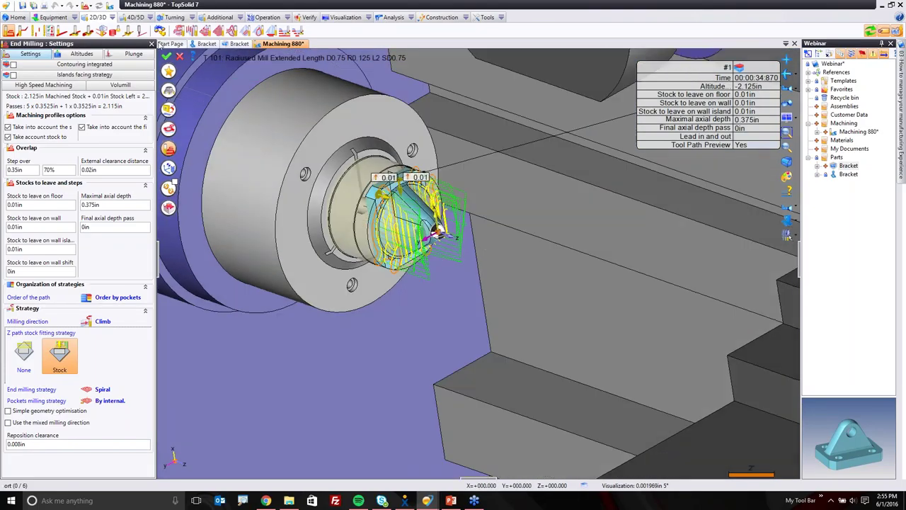
# Validate the end milling, then review 3: Facing's machining times and axis stroke lengths.
pyautogui.press('Return')
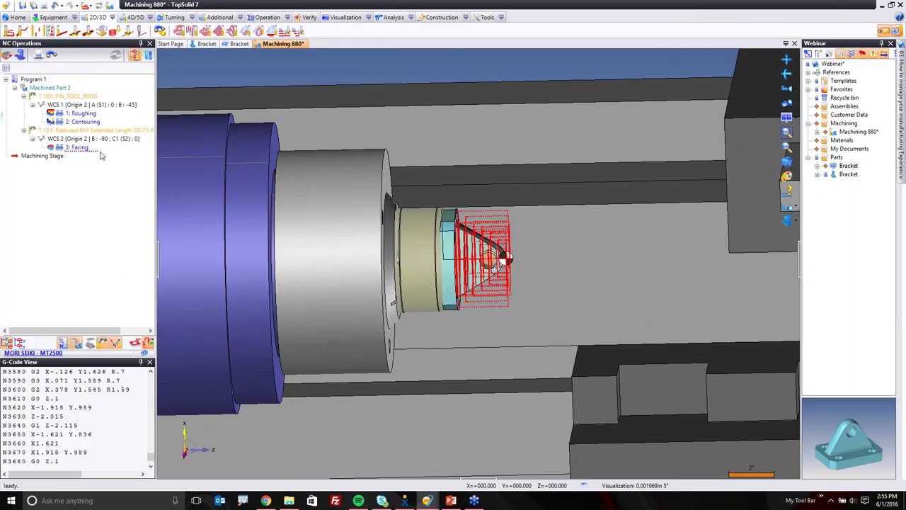
pyautogui.click(89, 149)
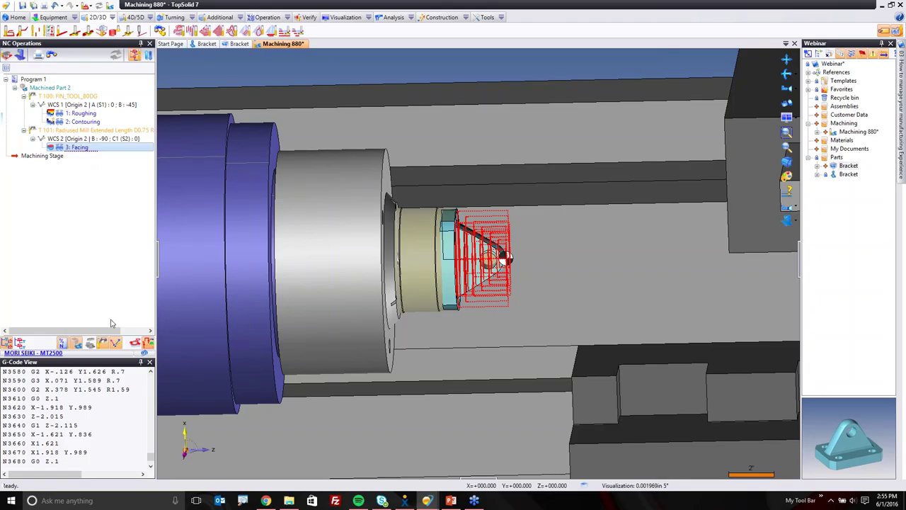
pyautogui.click(56, 259)
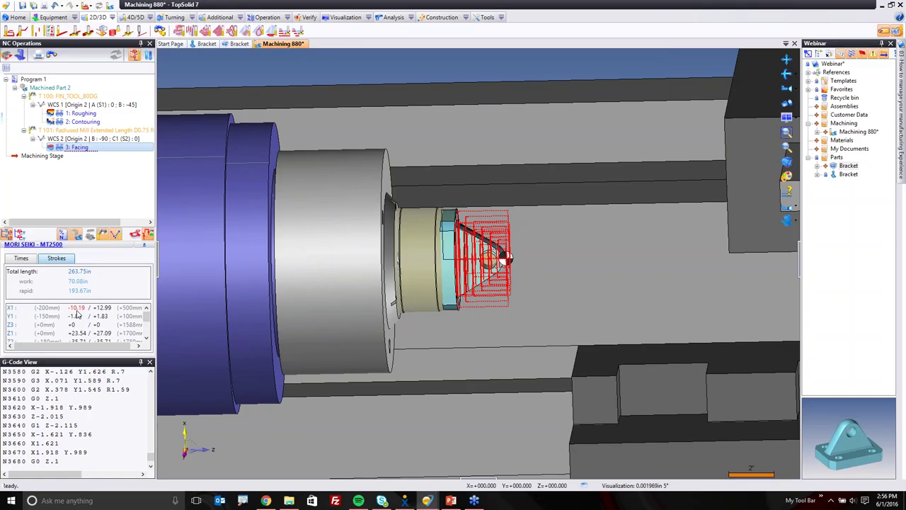
pyautogui.click(145, 246)
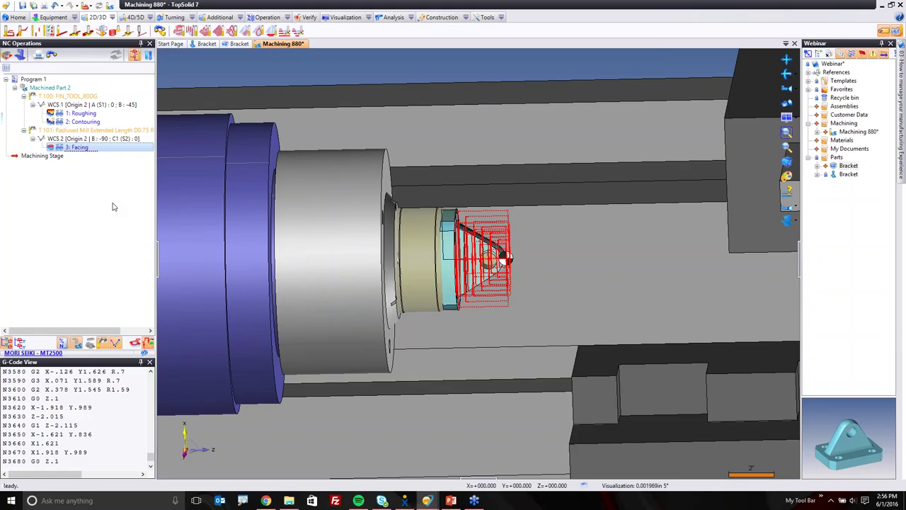
# Switch 3: Facing to four-axis axial milling with a 0° initial angle.
pyautogui.doubleClick(76, 148)
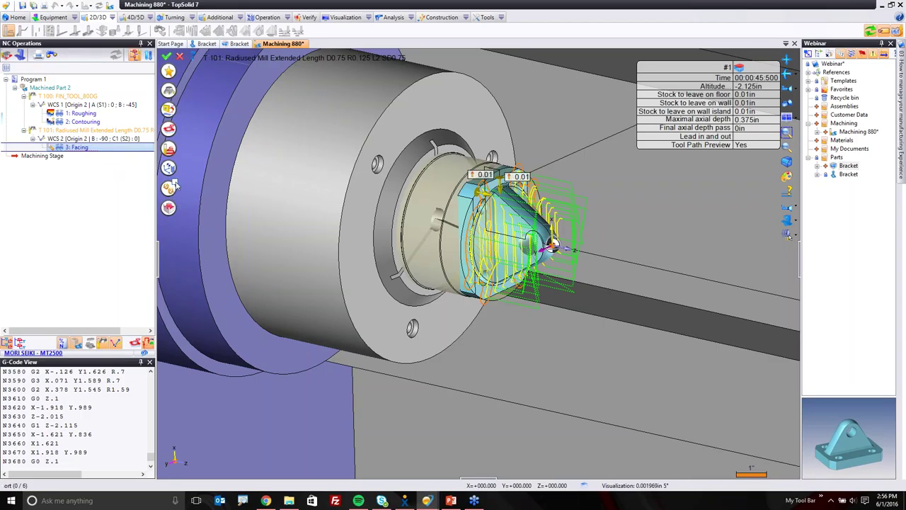
pyautogui.click(175, 185)
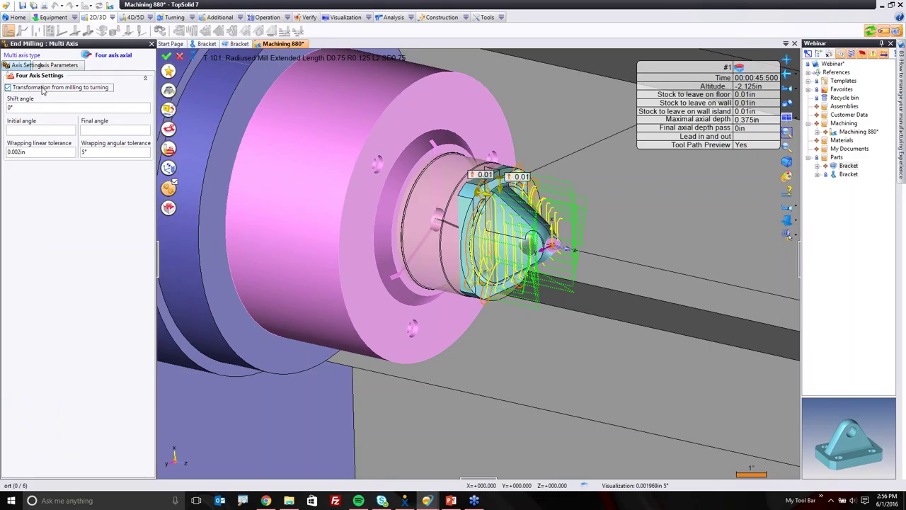
pyautogui.click(24, 131)
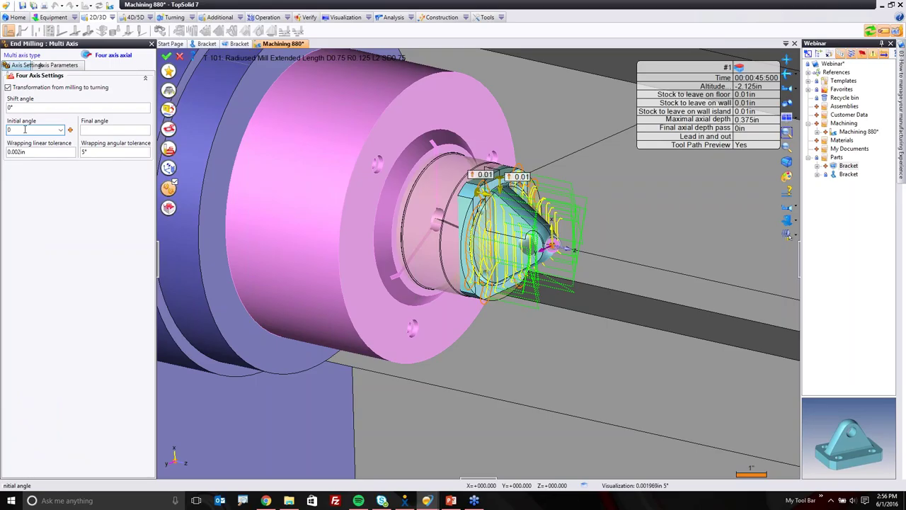
pyautogui.press('Tab')
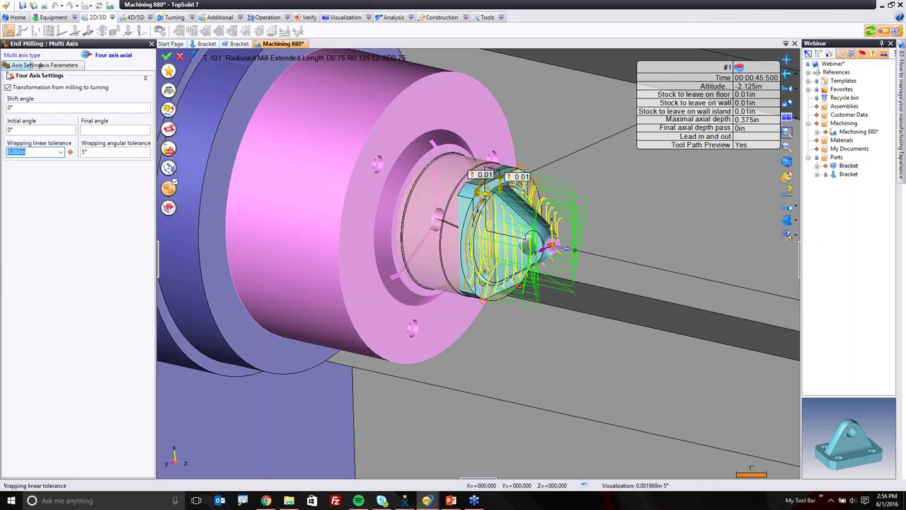
pyautogui.click(166, 56)
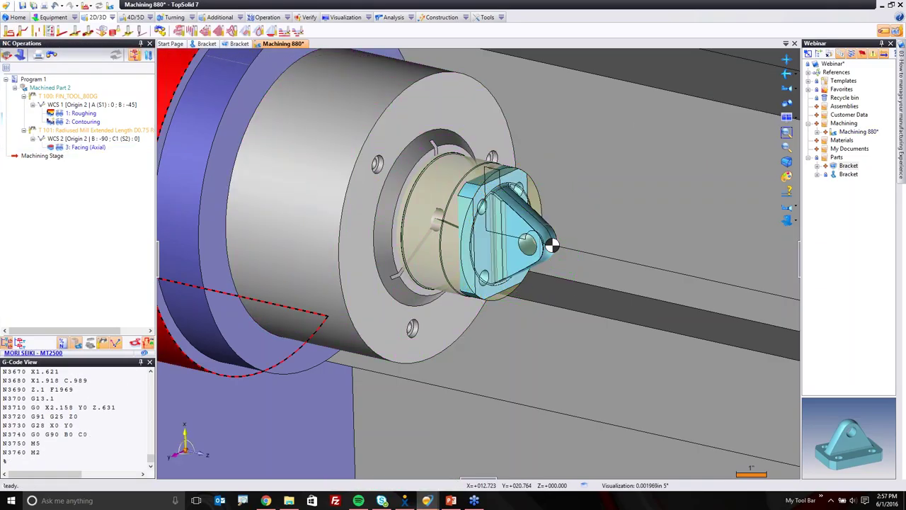
pyautogui.scroll(7, 77, 417)
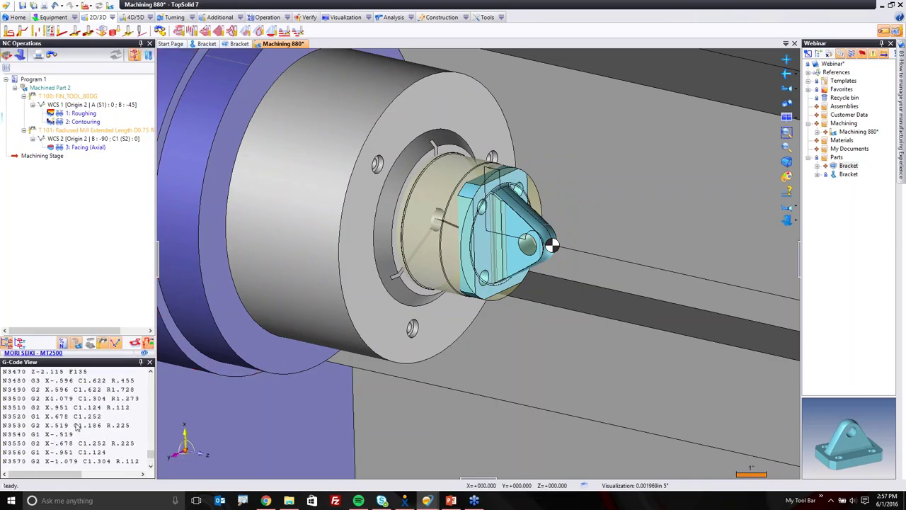
pyautogui.scroll(2, 88, 447)
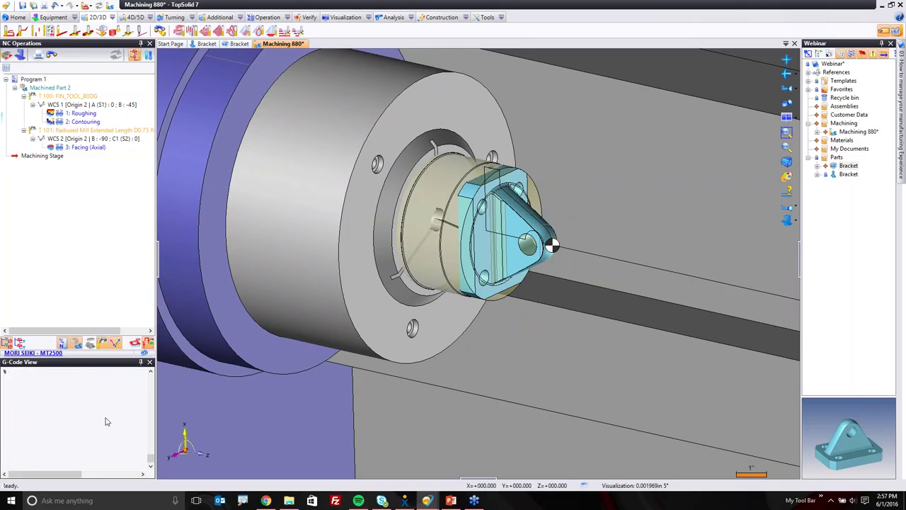
pyautogui.doubleClick(63, 155)
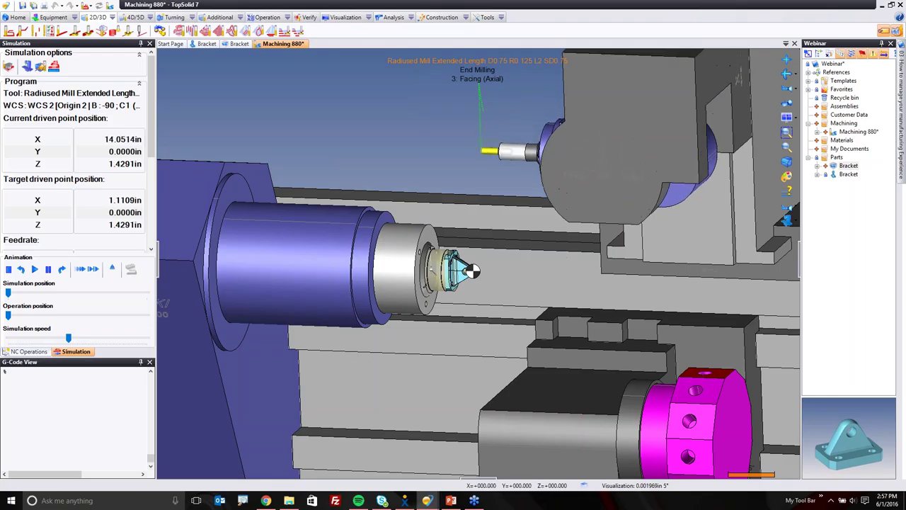
pyautogui.scroll(5, 467, 233)
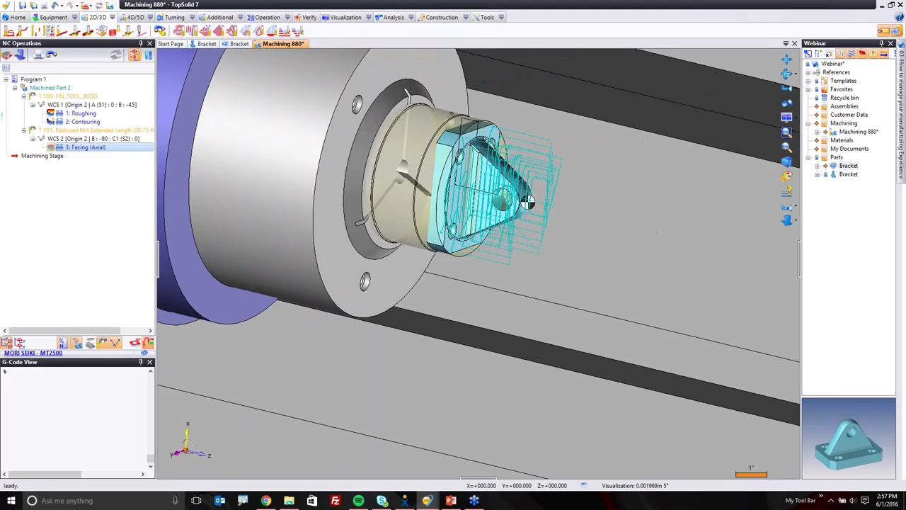
pyautogui.click(128, 202)
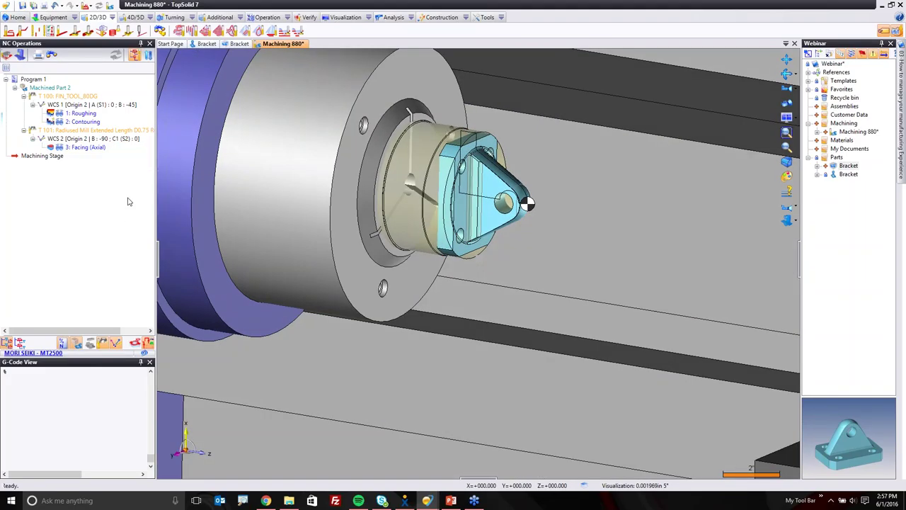
# Save, then start a side milling operation with 0.25in maximal axial depth.
pyautogui.hotkey('ctrl', 's')
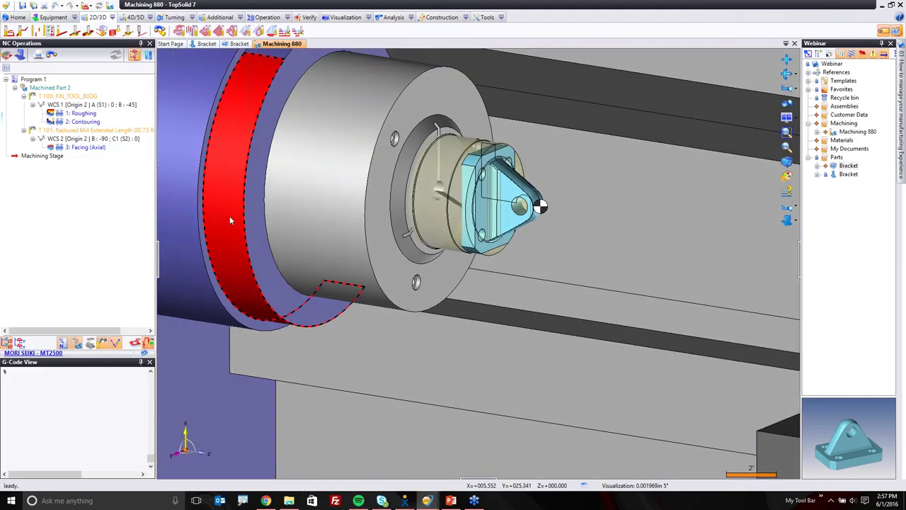
pyautogui.rightClick(511, 195)
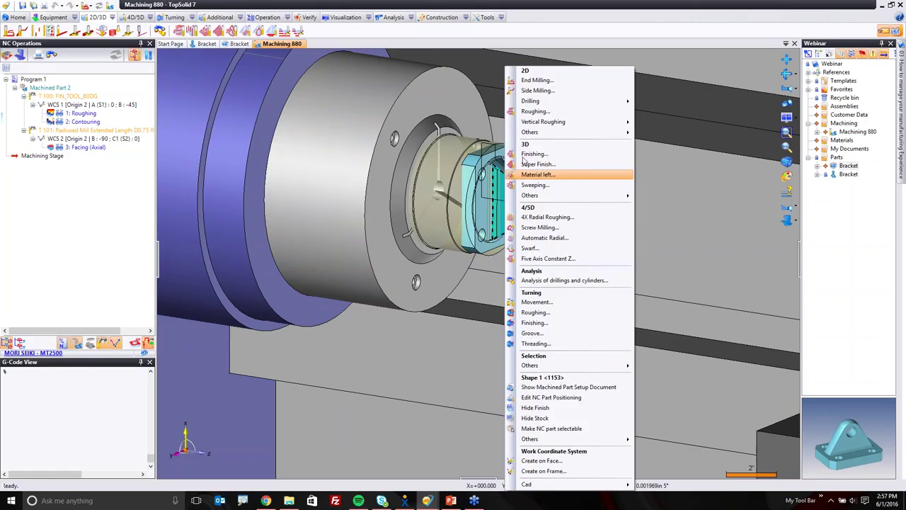
pyautogui.click(536, 91)
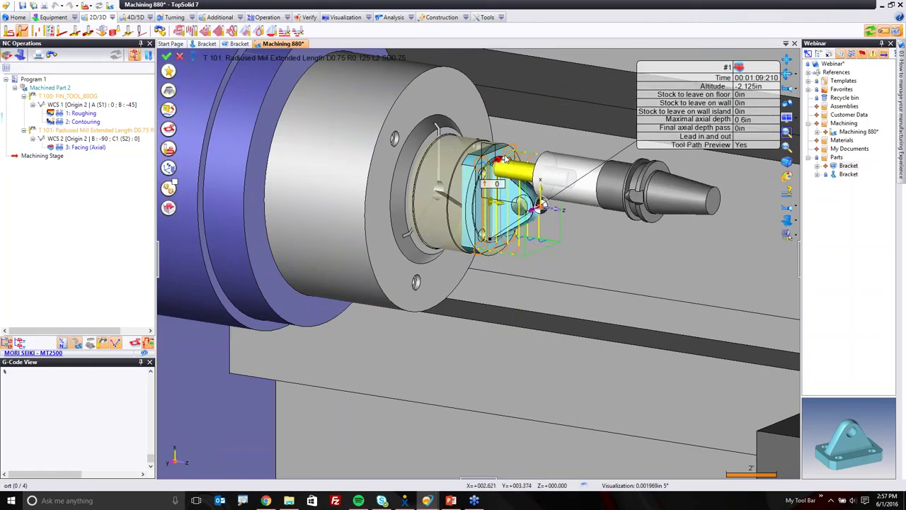
pyautogui.click(732, 121)
pyautogui.write('0.25')
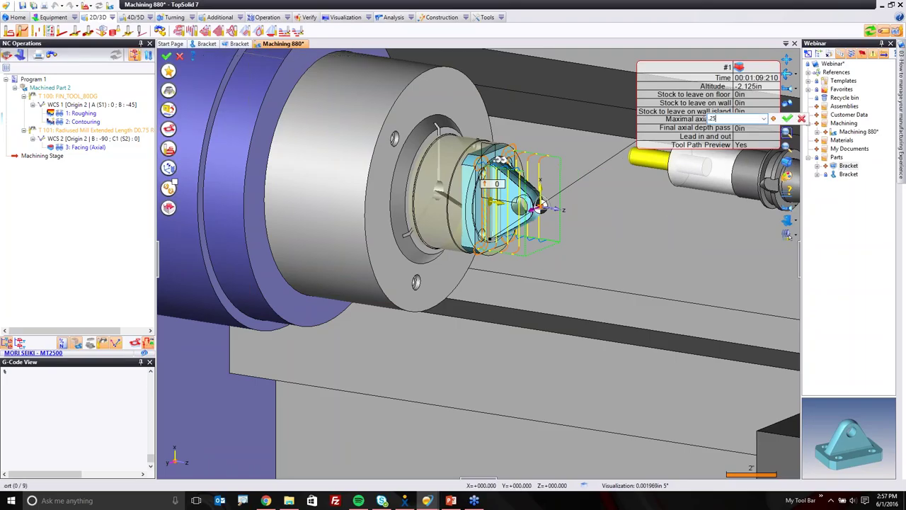
pyautogui.press('Return')
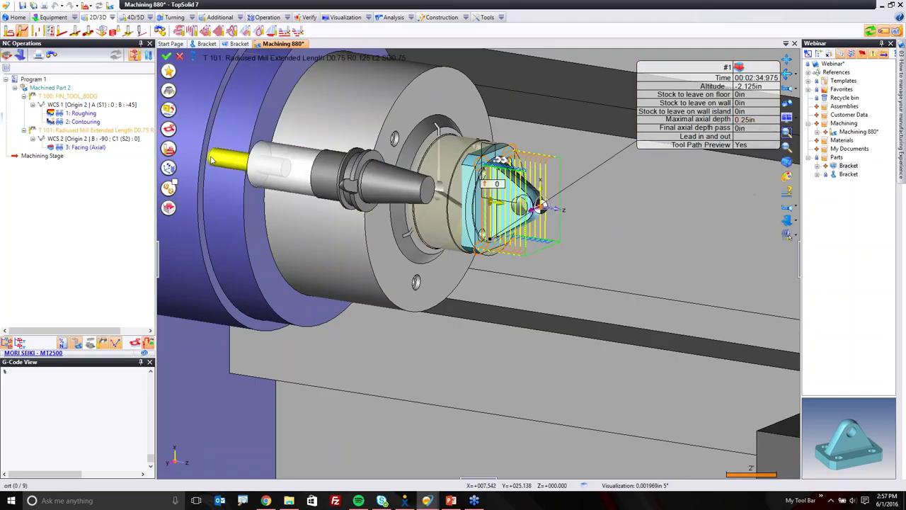
# Use 8 radial passes, a 0.1in final radial pass and Stock Z-path fitting.
pyautogui.click(167, 150)
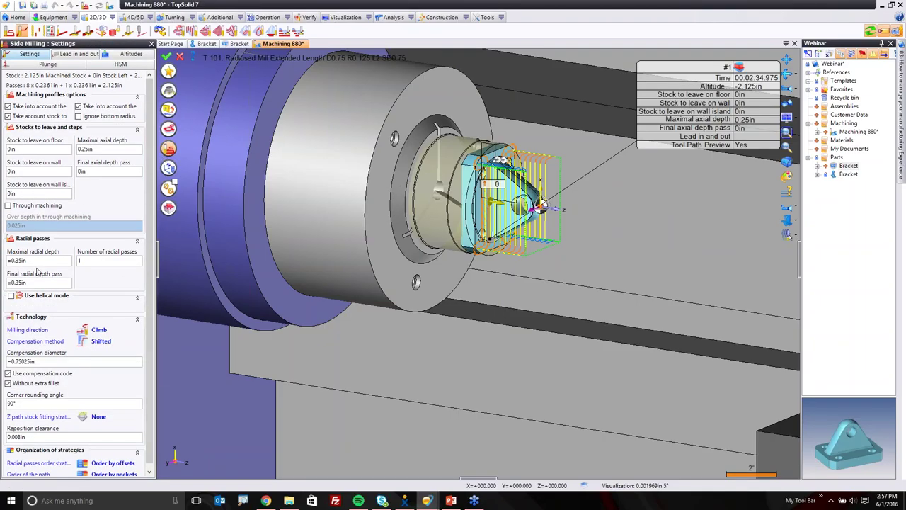
pyautogui.click(100, 262)
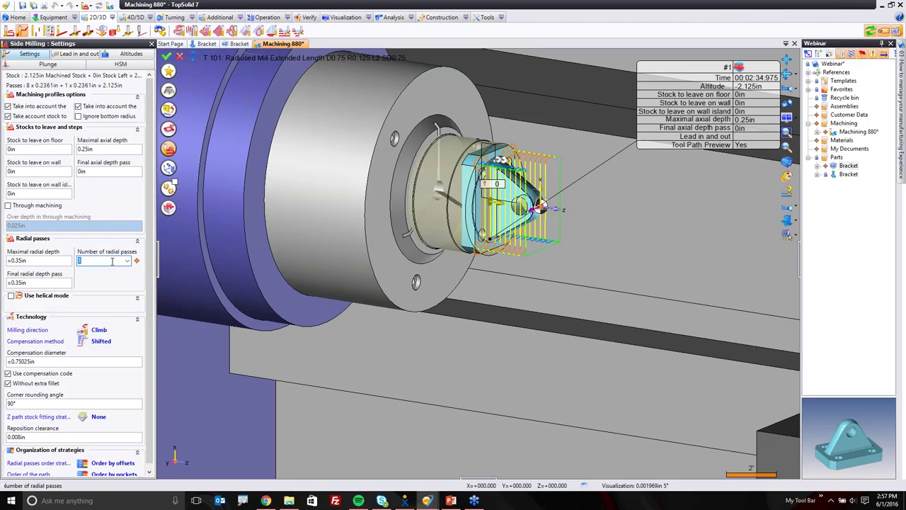
pyautogui.press('Return')
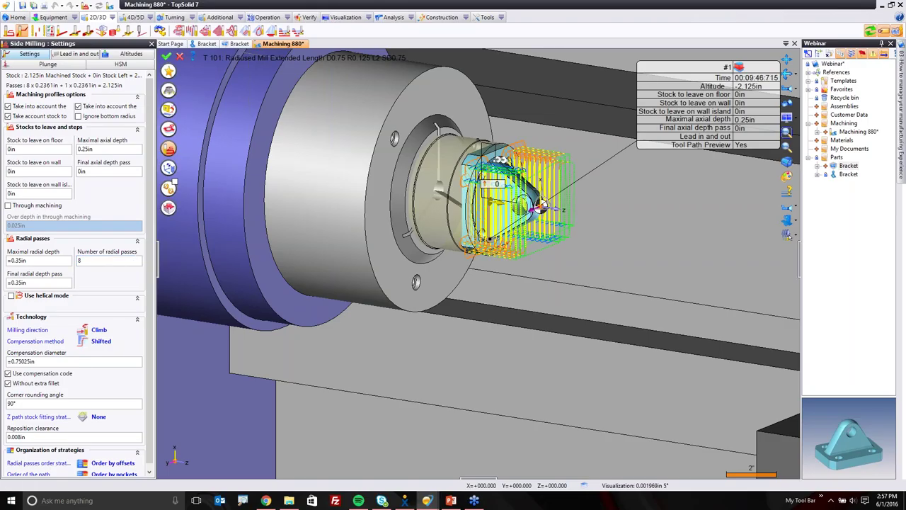
pyautogui.click(40, 282)
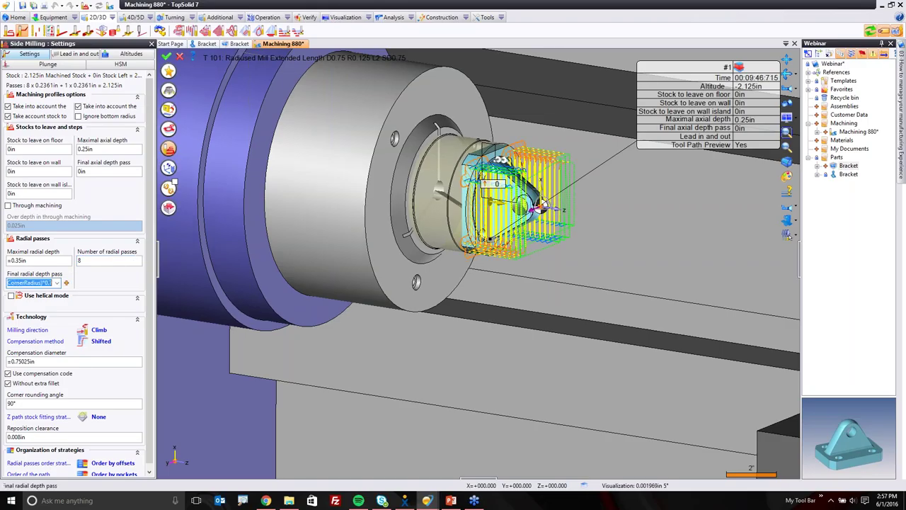
pyautogui.write('0.1')
pyautogui.press('Return')
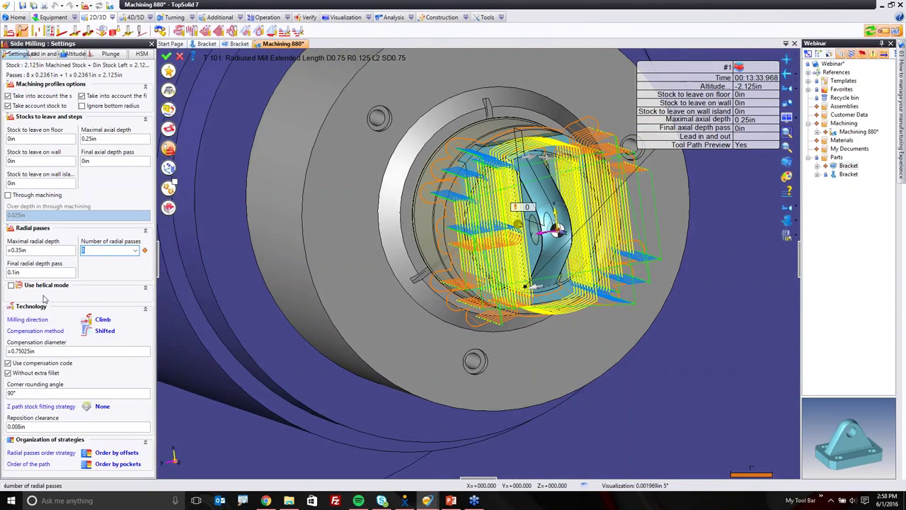
pyautogui.click(86, 405)
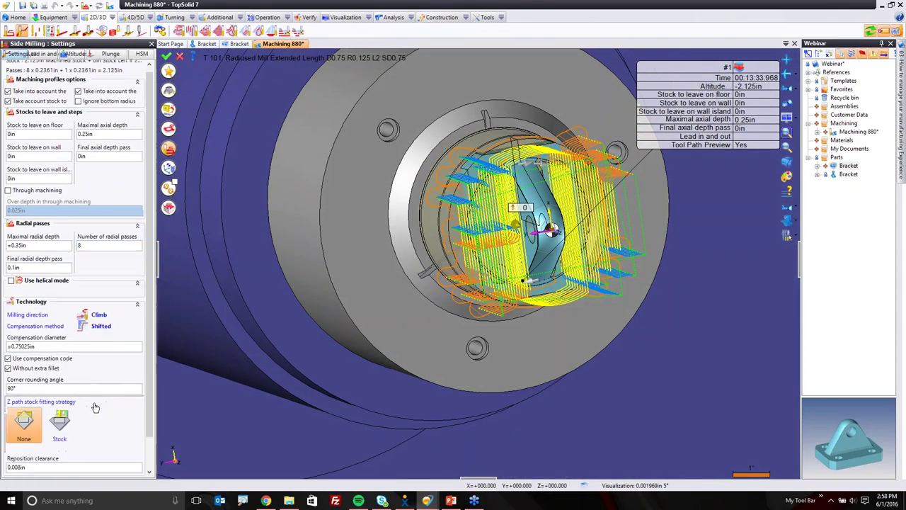
pyautogui.click(60, 422)
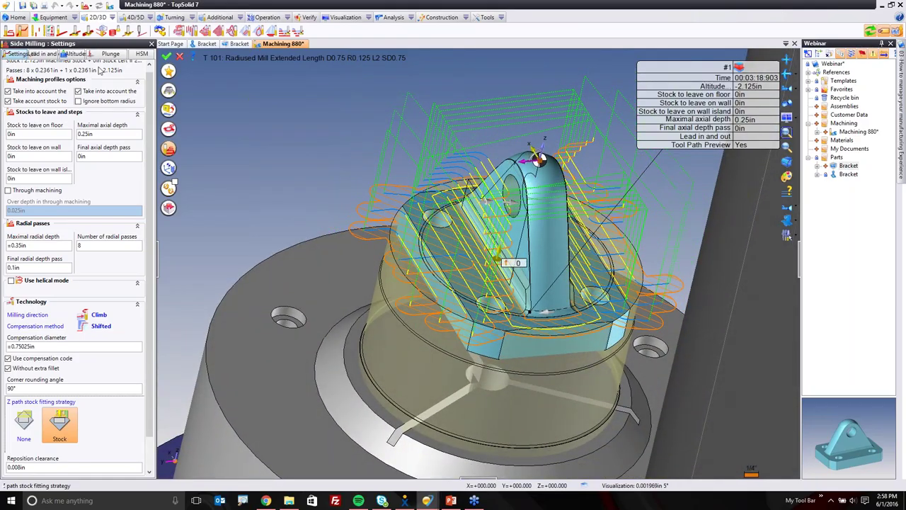
# Set the side milling lead distance to 0.1in with a 45° lead radius angle.
pyautogui.click(51, 54)
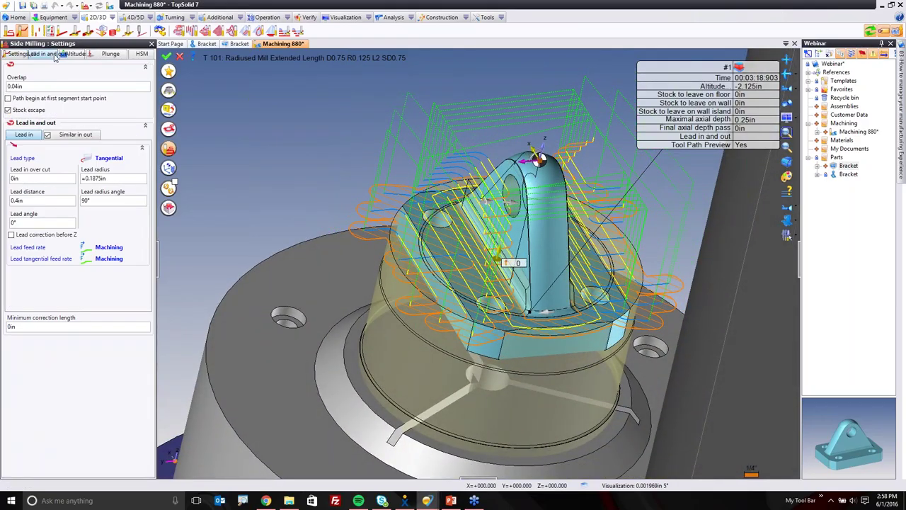
pyautogui.click(55, 205)
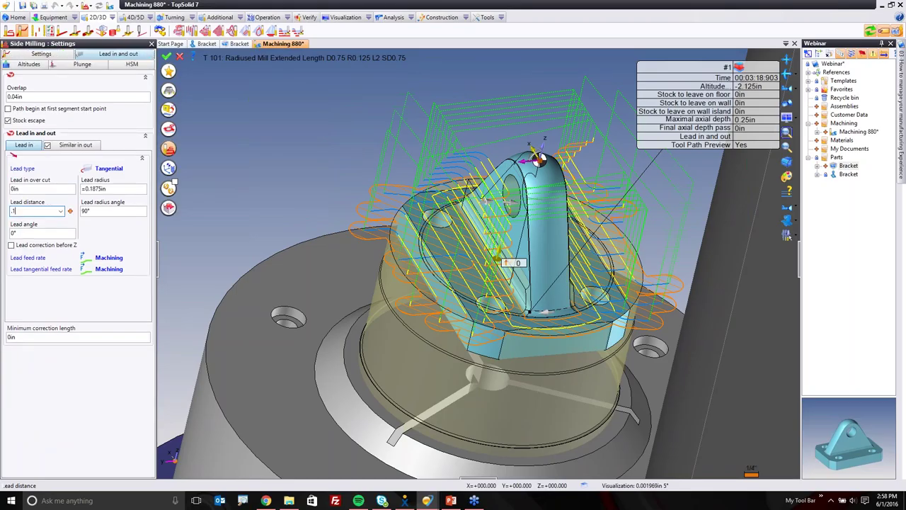
pyautogui.write('0.1')
pyautogui.press('Tab')
pyautogui.click(122, 213)
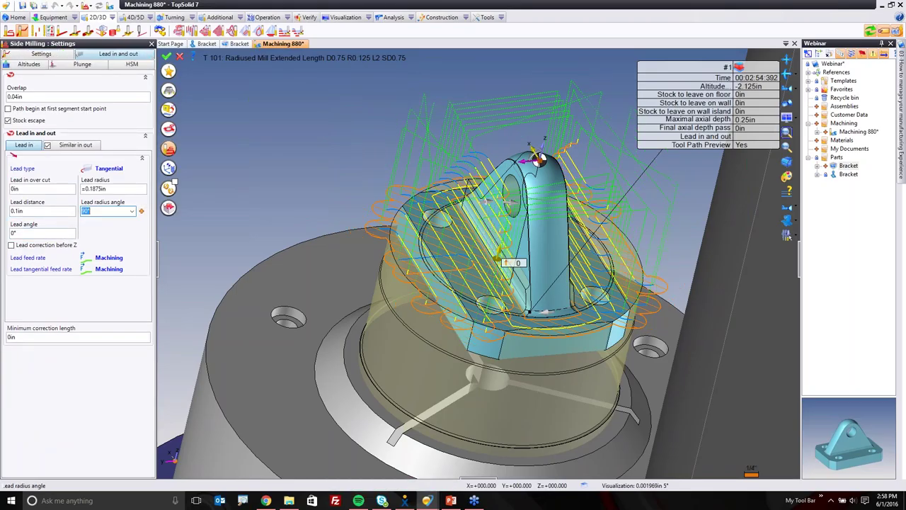
pyautogui.press('Return')
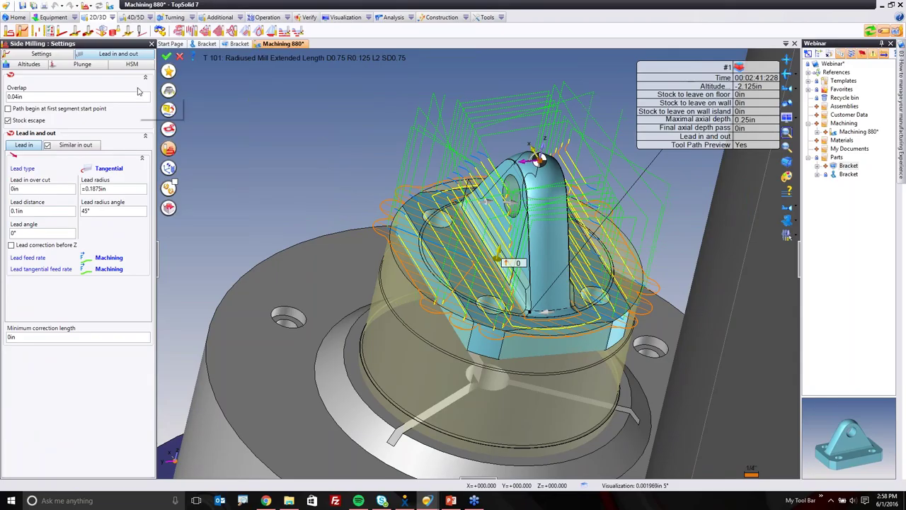
# Enable retraction if necessary and optimized retraction.
pyautogui.click(29, 65)
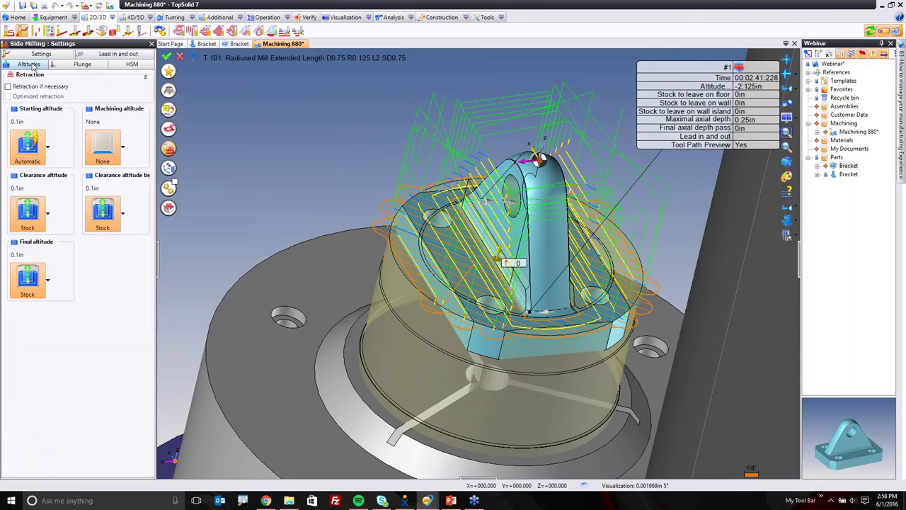
pyautogui.click(34, 87)
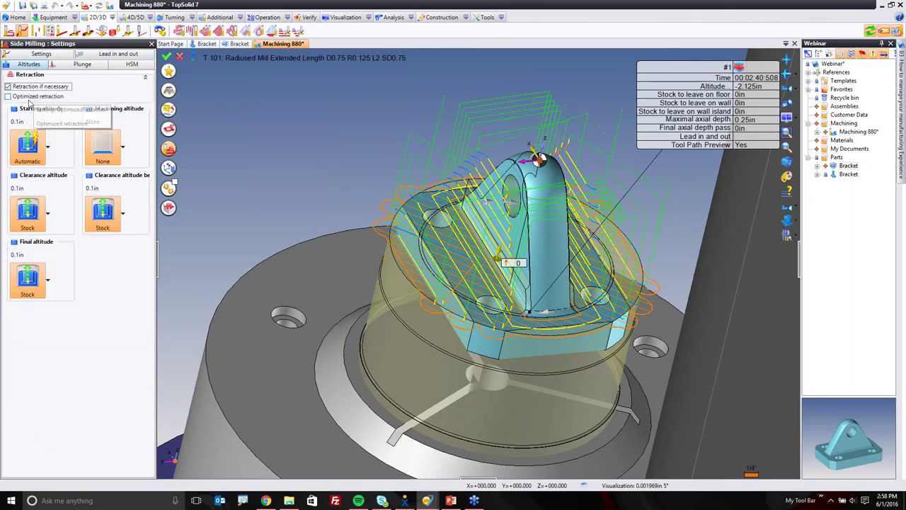
pyautogui.click(7, 96)
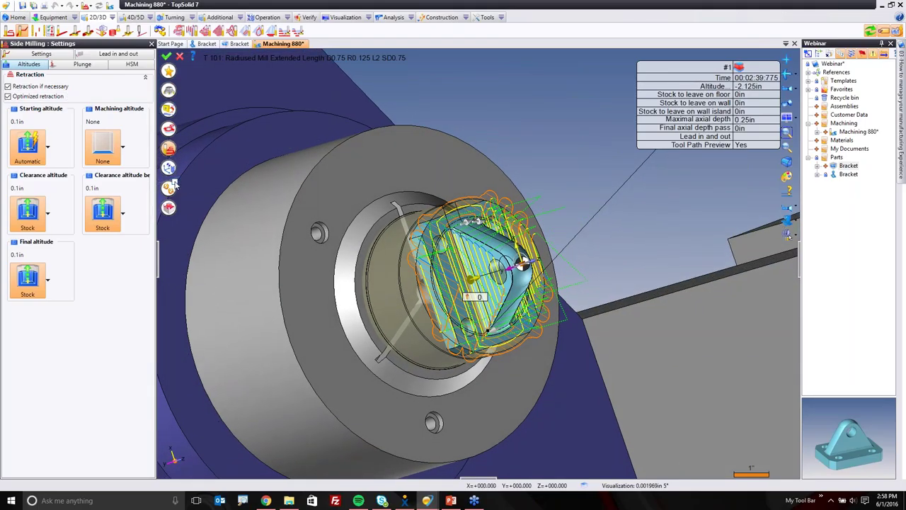
pyautogui.click(171, 186)
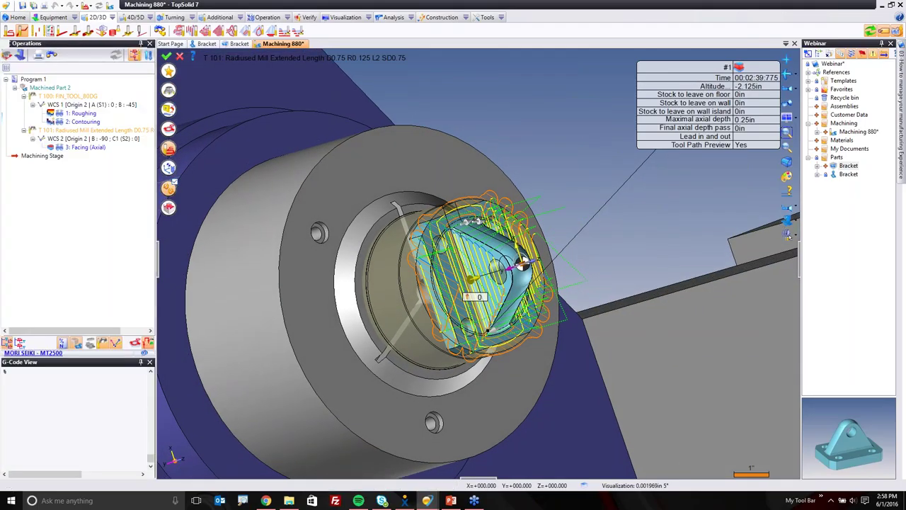
# Enable milling-to-turning transformation, validate 4: Side Milling (Axial), and simulate it.
pyautogui.click(174, 184)
pyautogui.click(34, 90)
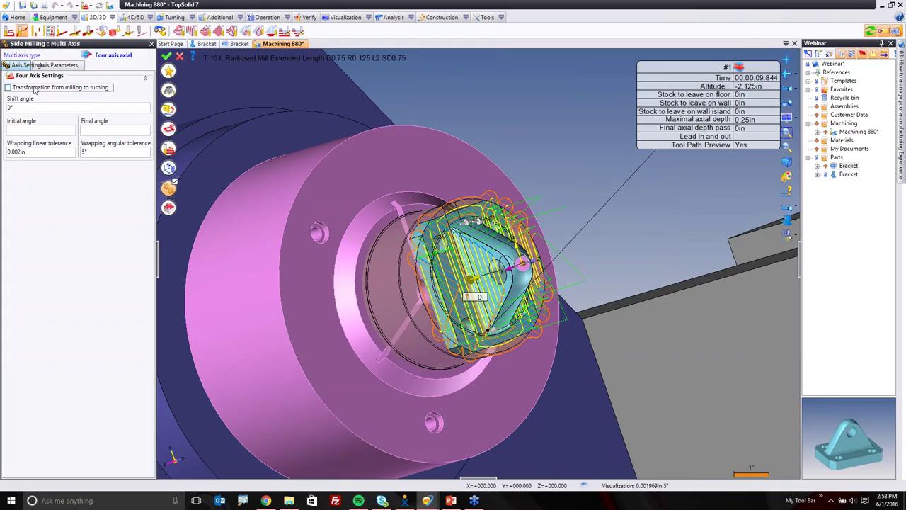
pyautogui.click(8, 87)
pyautogui.click(41, 128)
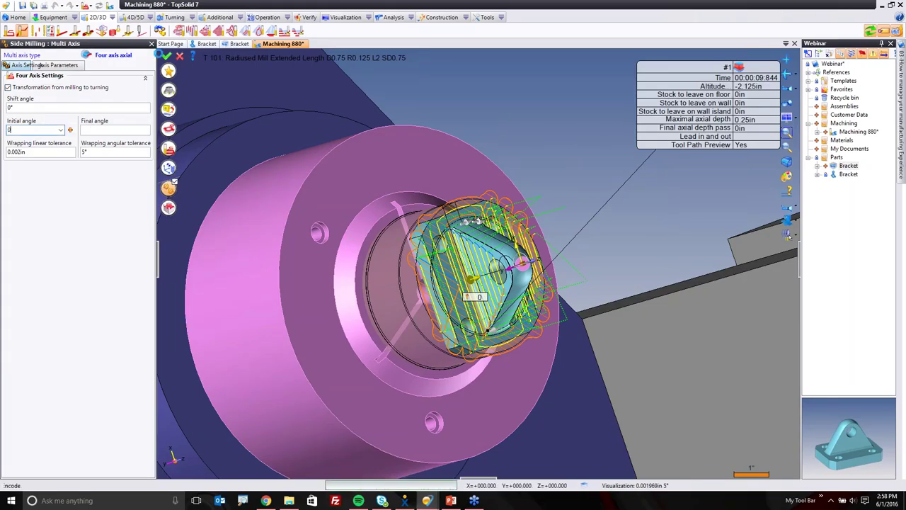
pyautogui.press('Tab')
pyautogui.click(167, 55)
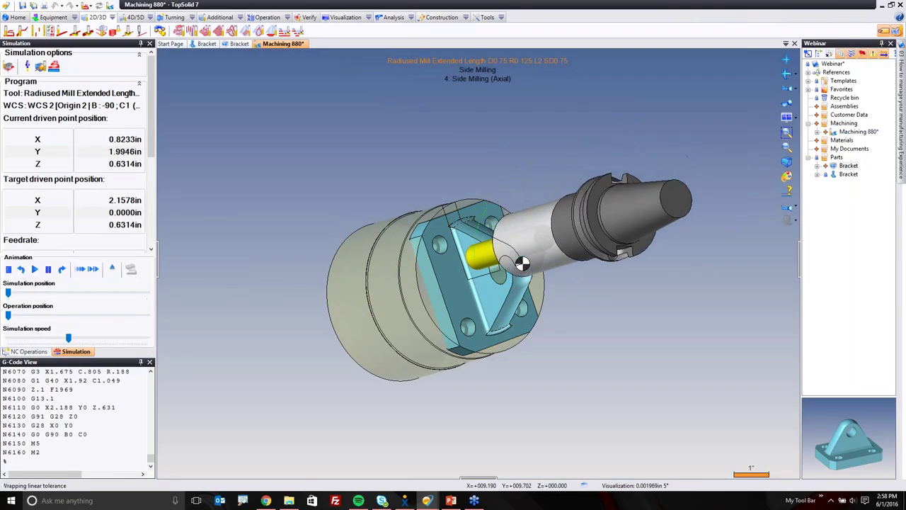
pyautogui.click(27, 66)
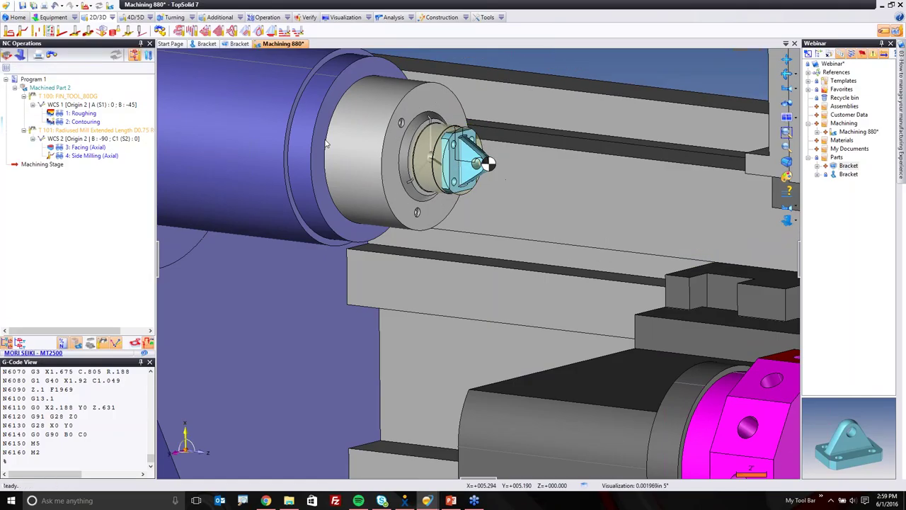
# Create operation 5 on the picked face and set its floor stock to -0.15in.
pyautogui.scroll(5, 450, 150)
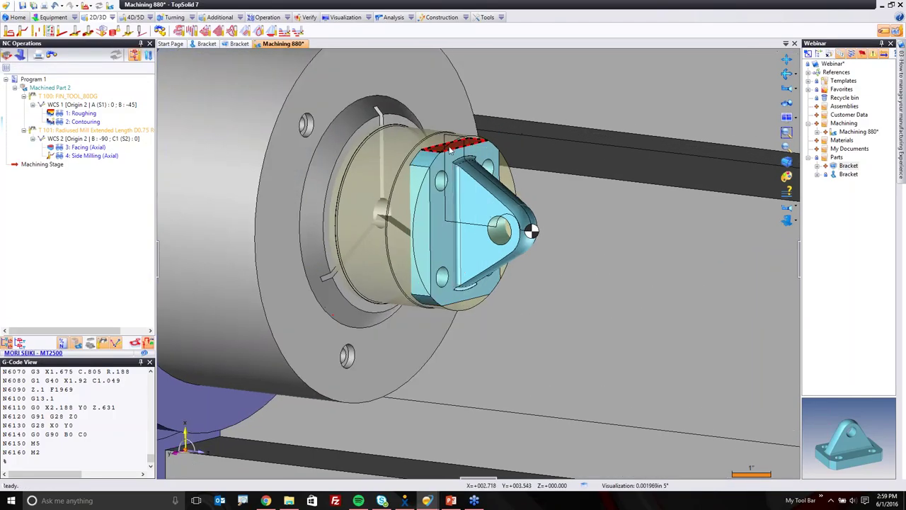
pyautogui.click(81, 159)
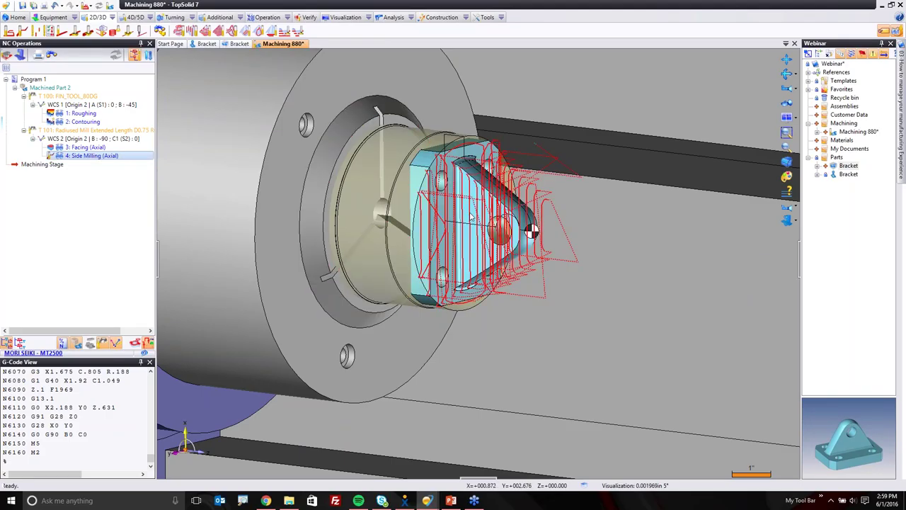
pyautogui.click(425, 193)
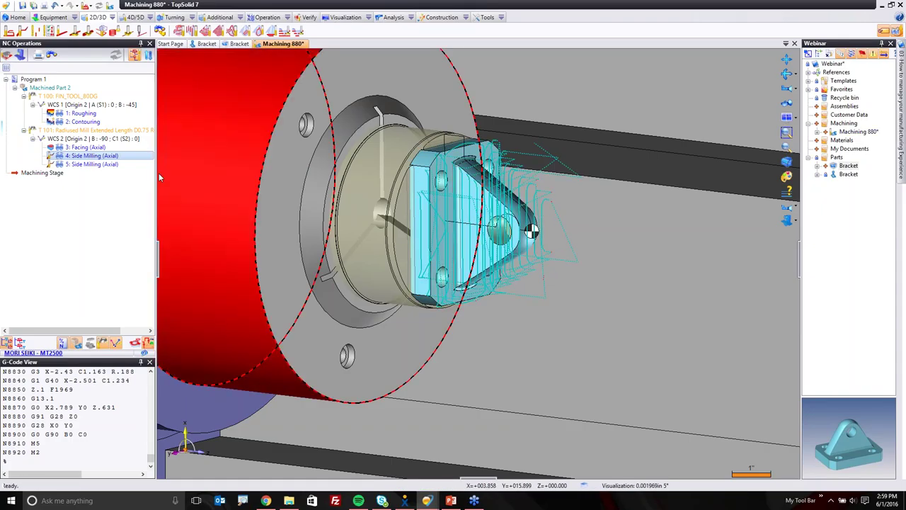
pyautogui.click(86, 165)
pyautogui.doubleClick(86, 165)
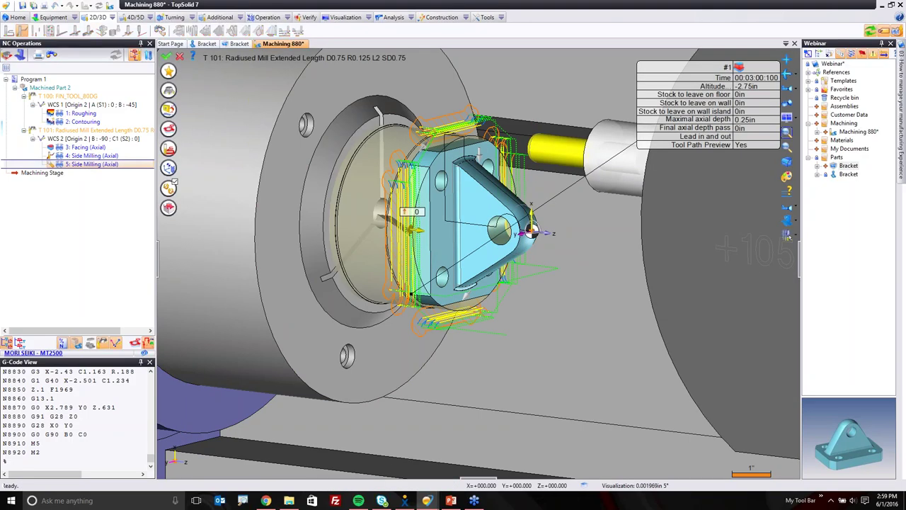
pyautogui.click(748, 97)
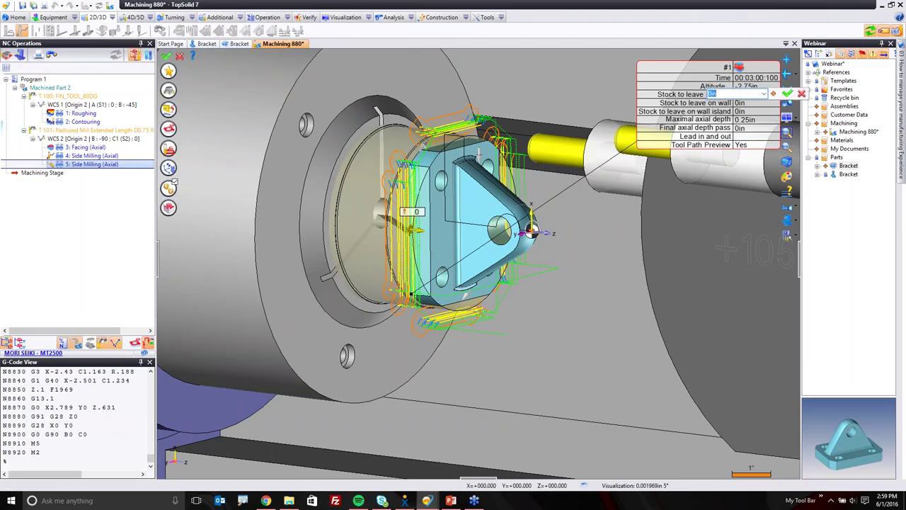
pyautogui.write('-.15')
pyautogui.press('Return')
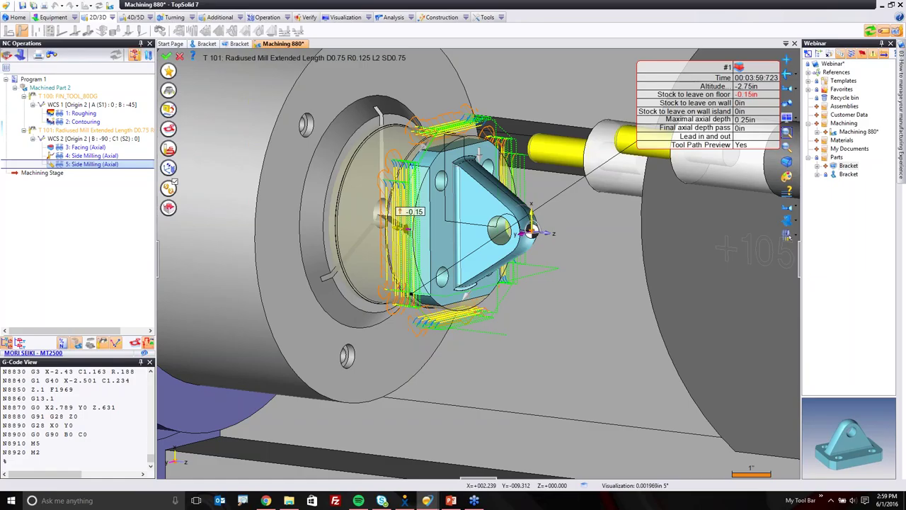
pyautogui.click(169, 56)
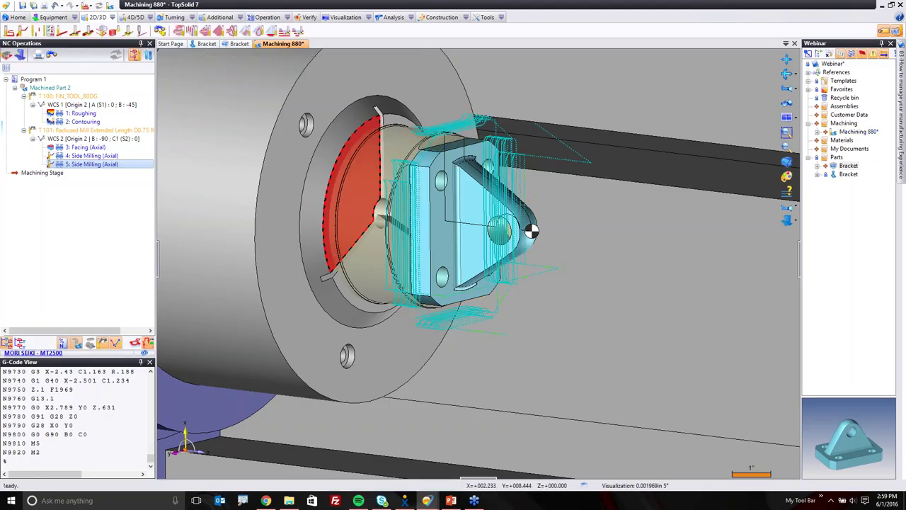
pyautogui.click(96, 193)
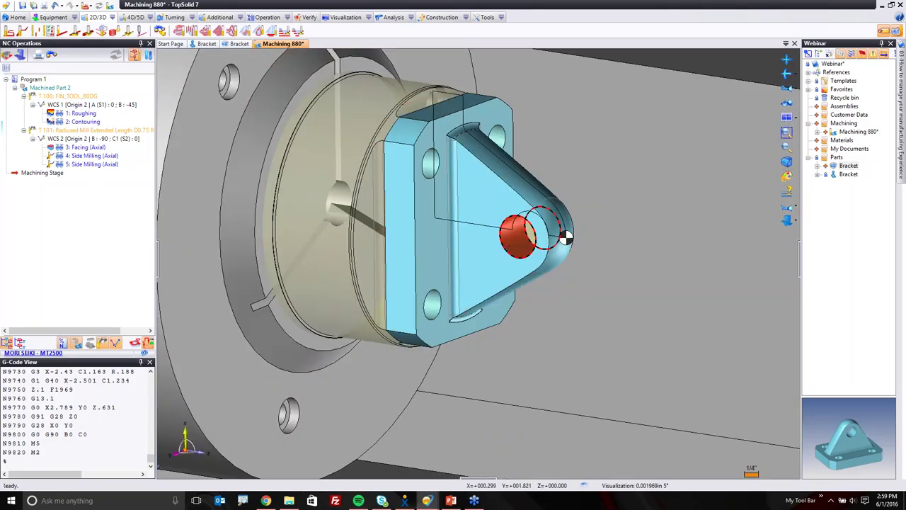
# Drill the bore with the catalog Twisted Drill D0.75 assigned as T 102.
pyautogui.rightClick(567, 237)
pyautogui.moveTo(578, 127)
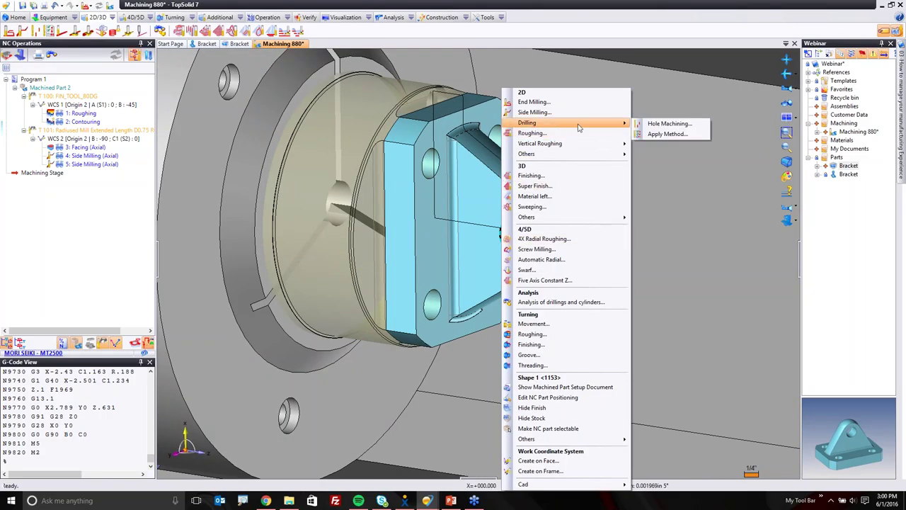
pyautogui.click(660, 123)
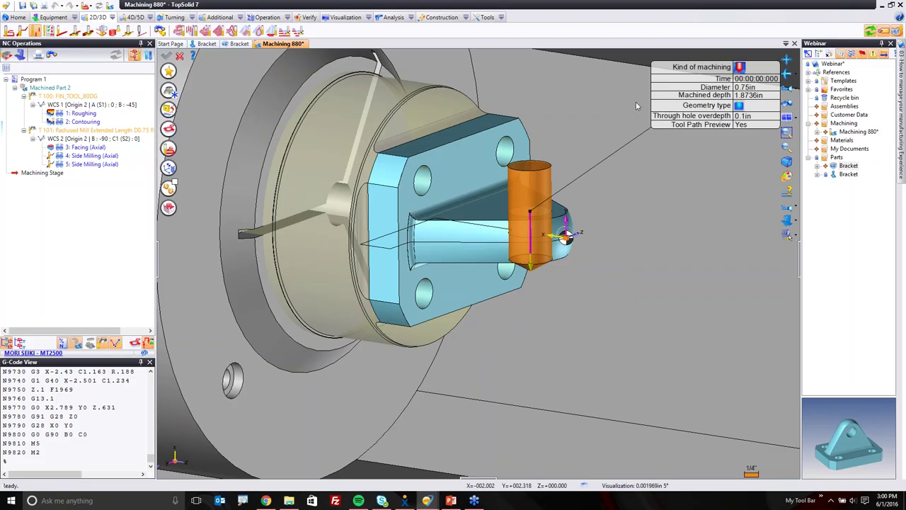
pyautogui.click(170, 92)
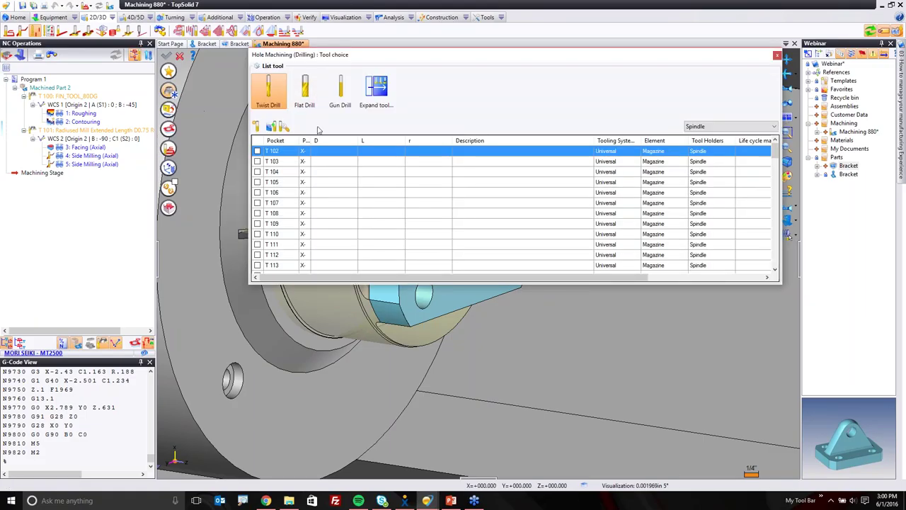
pyautogui.doubleClick(334, 151)
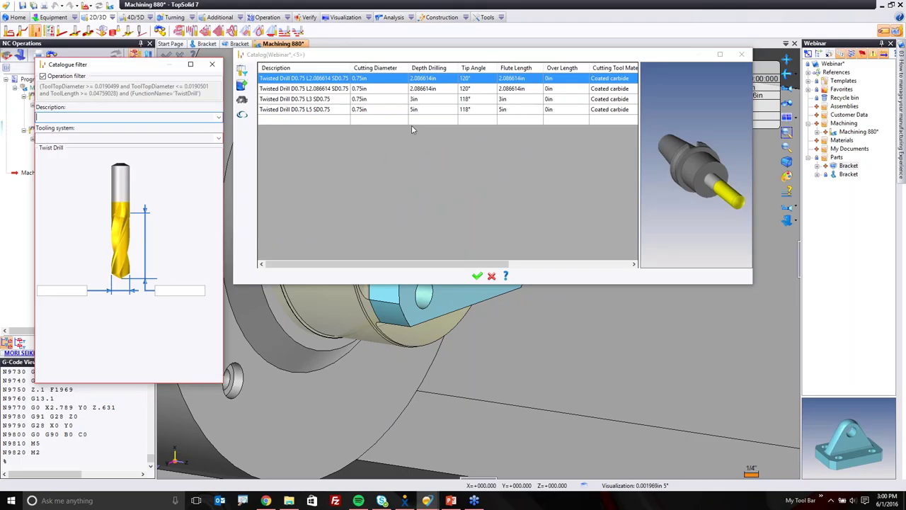
pyautogui.click(477, 277)
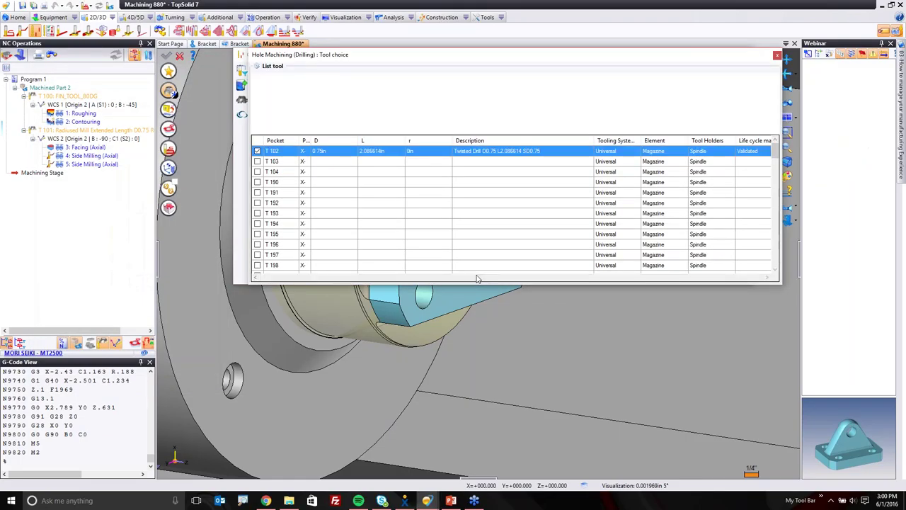
pyautogui.doubleClick(276, 152)
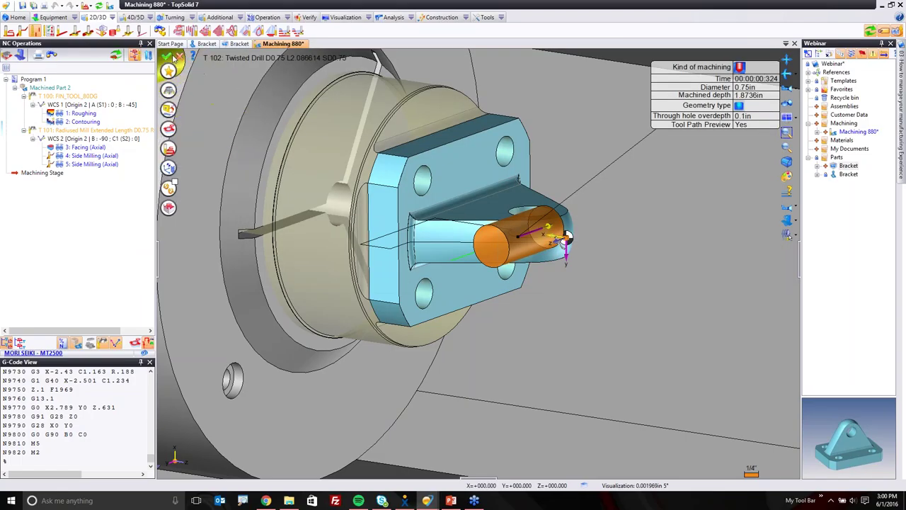
pyautogui.click(167, 56)
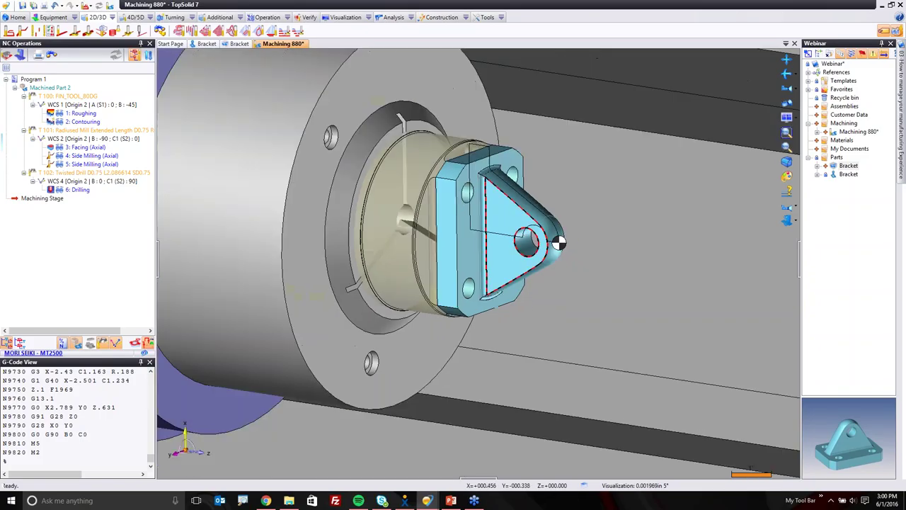
# Save the machining document and rename Machining 880 to 'Bracket Op1'.
pyautogui.hotkey('ctrl', 's')
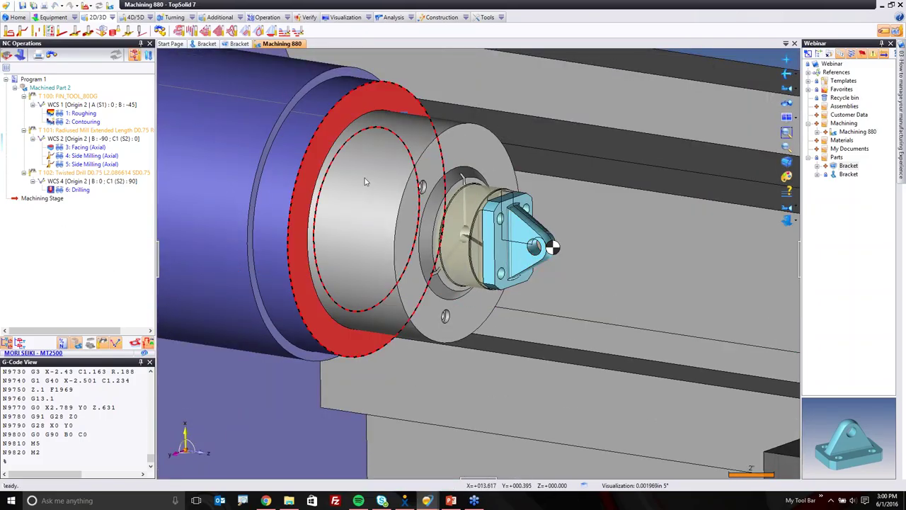
pyautogui.click(848, 132)
pyautogui.click(848, 133)
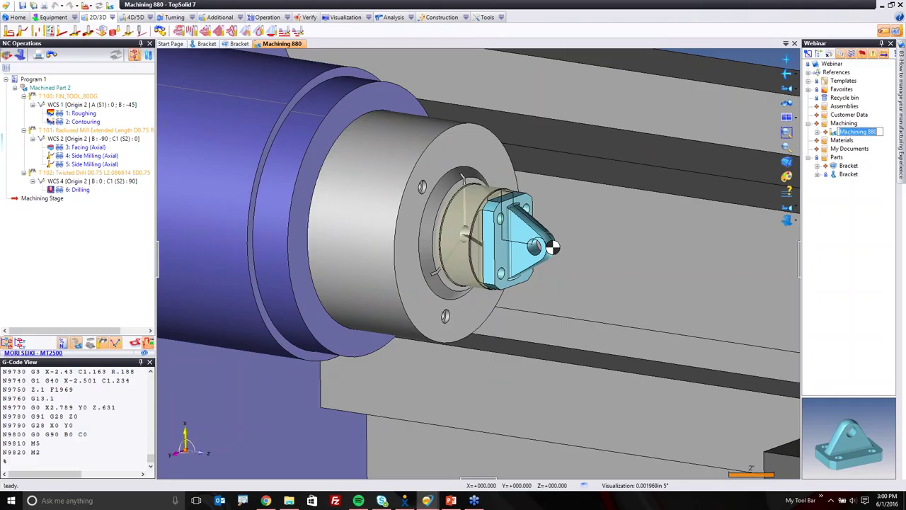
pyautogui.write('Bracket Op1')
pyautogui.press('Return')
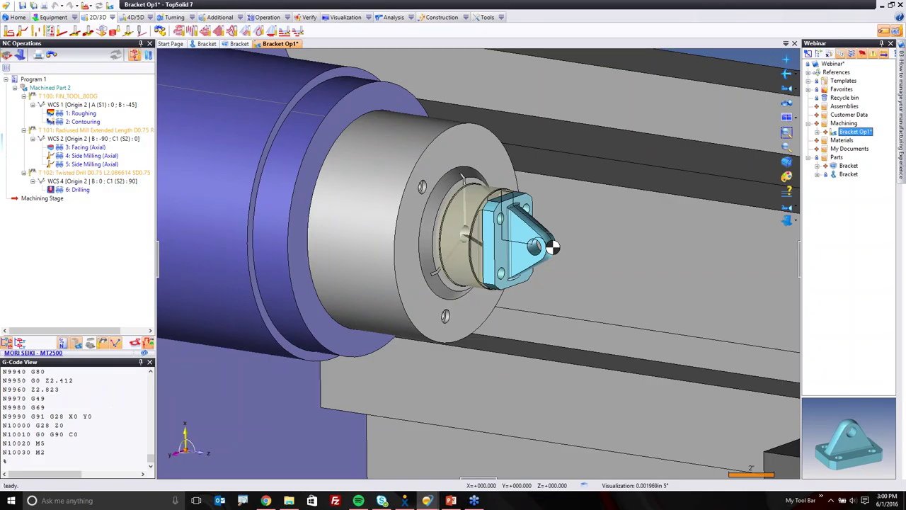
# Check in Bracket Op1 with the comment 'Op 1 complete' and close it.
pyautogui.rightClick(854, 134)
pyautogui.click(853, 272)
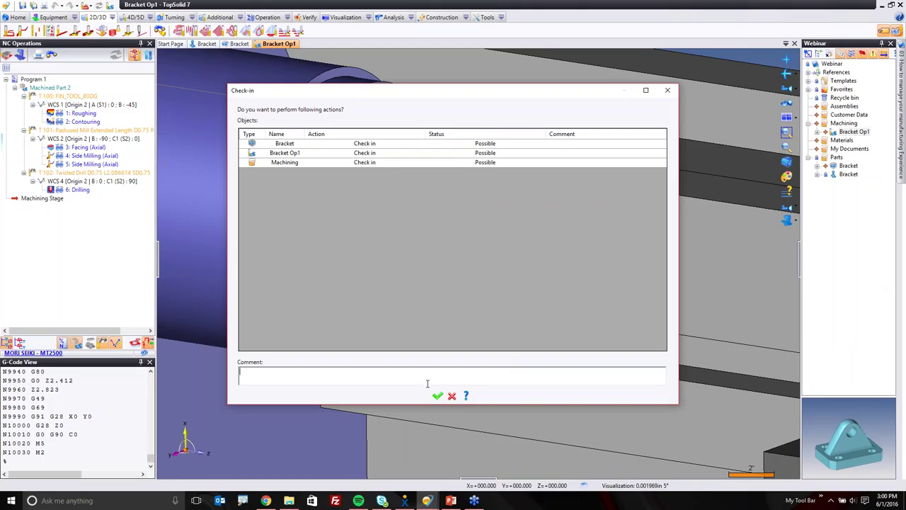
pyautogui.write('Op 1 complete')
pyautogui.press('Return')
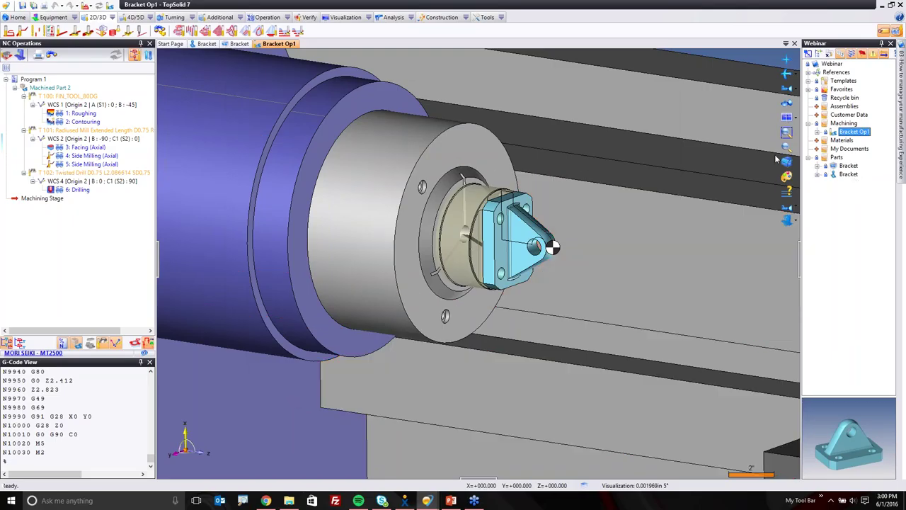
pyautogui.middleClick(281, 43)
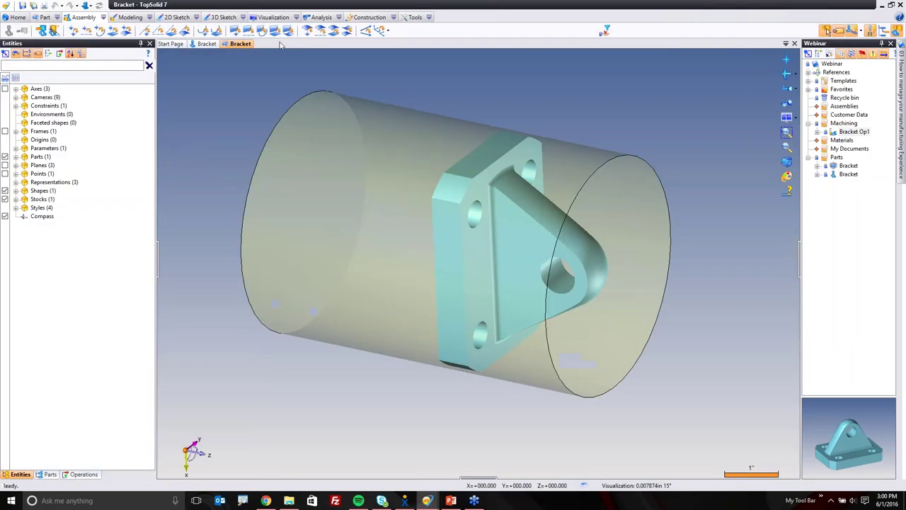
# Close the Bracket stock assembly and expand Bracket > Revisions to select revision A (Design).
pyautogui.middleClick(243, 43)
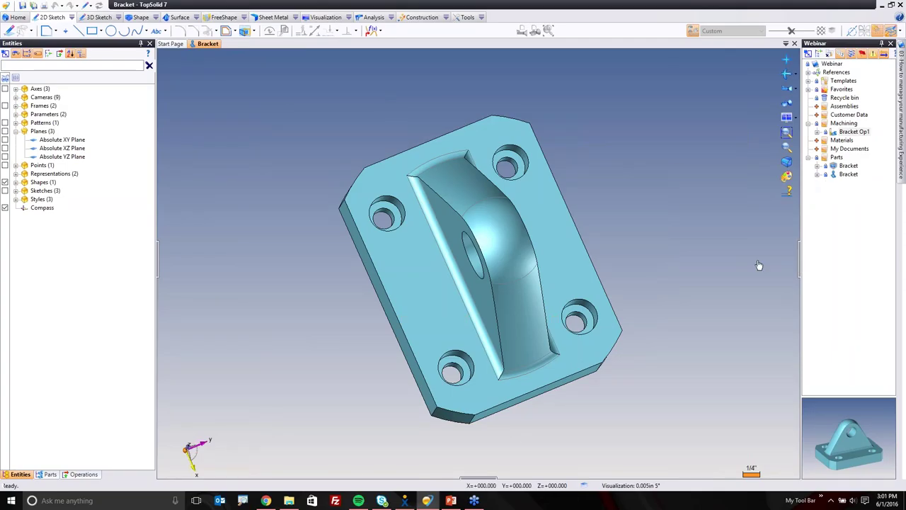
pyautogui.moveTo(800, 264); pyautogui.dragTo(759, 265)
pyautogui.click(783, 174)
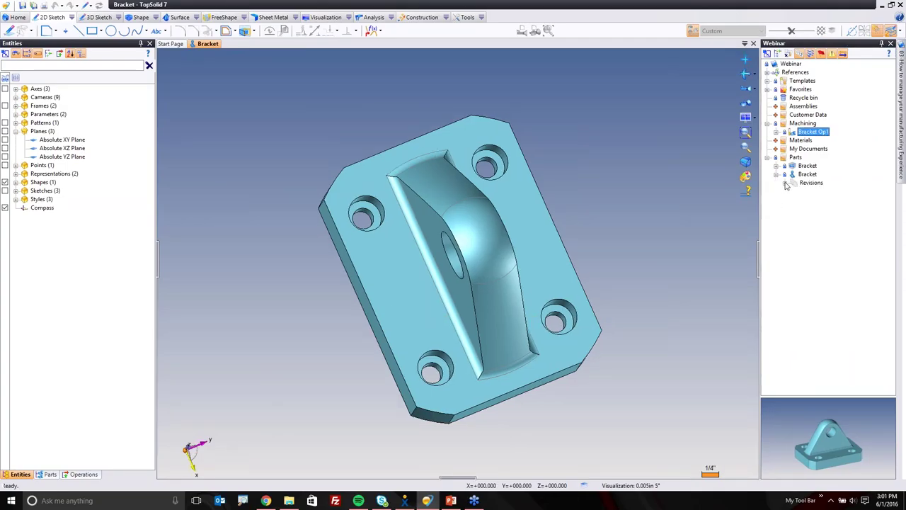
pyautogui.click(785, 183)
pyautogui.click(793, 192)
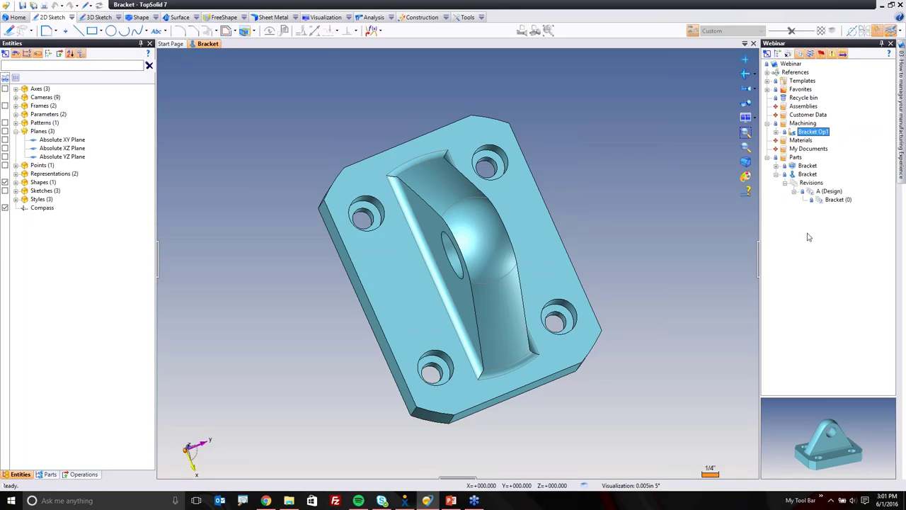
pyautogui.click(830, 193)
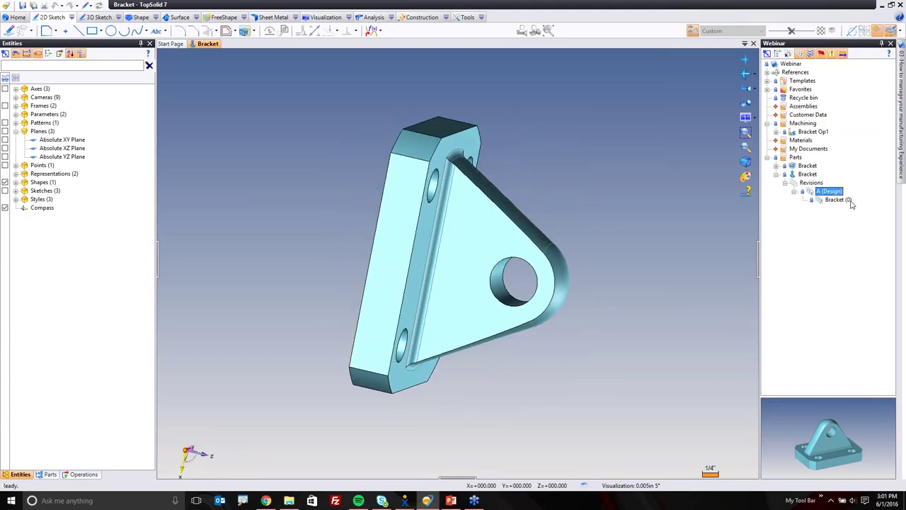
pyautogui.moveTo(821, 199)
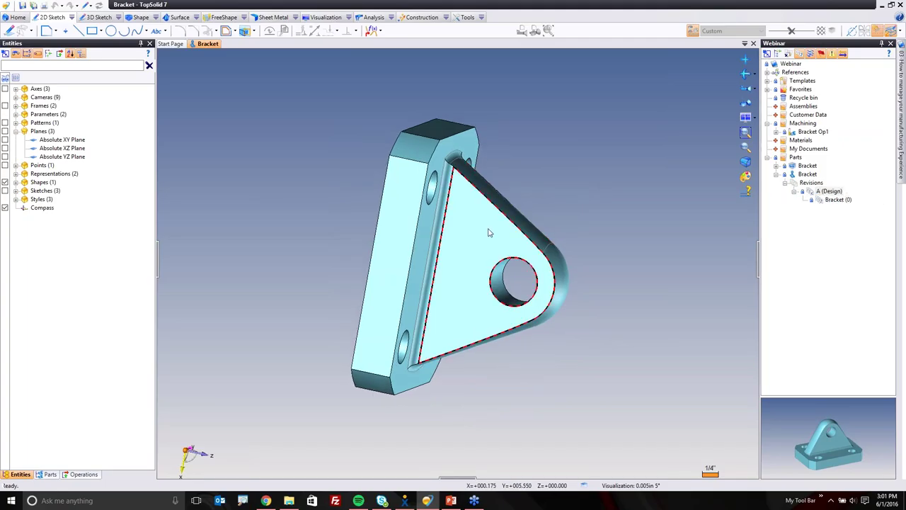
# Change the 2.125 dimension to 2.25 and the 30° gusset angle to 25°, then save.
pyautogui.doubleClick(522, 225)
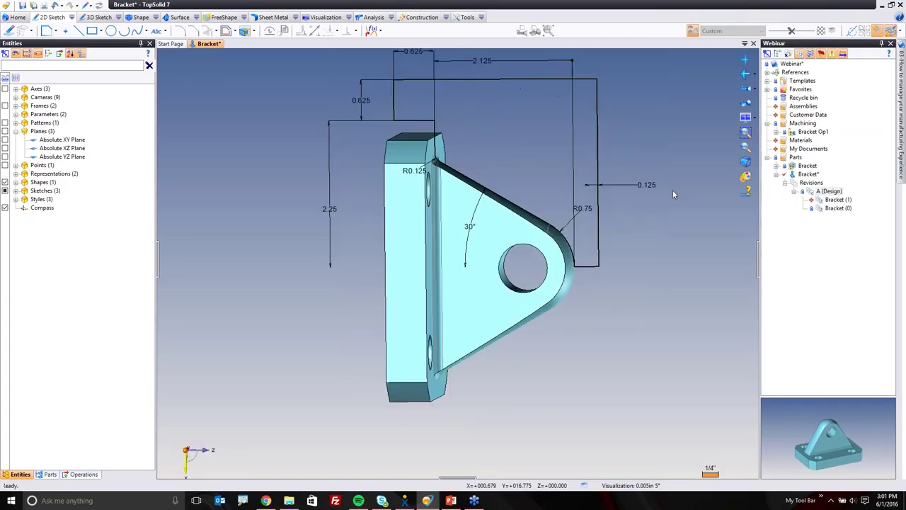
pyautogui.doubleClick(492, 132)
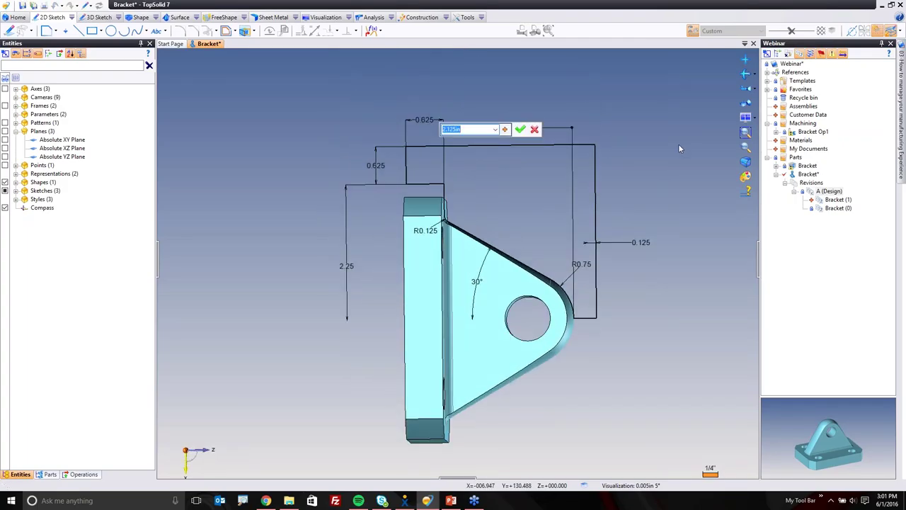
pyautogui.write('2.25')
pyautogui.press('Return')
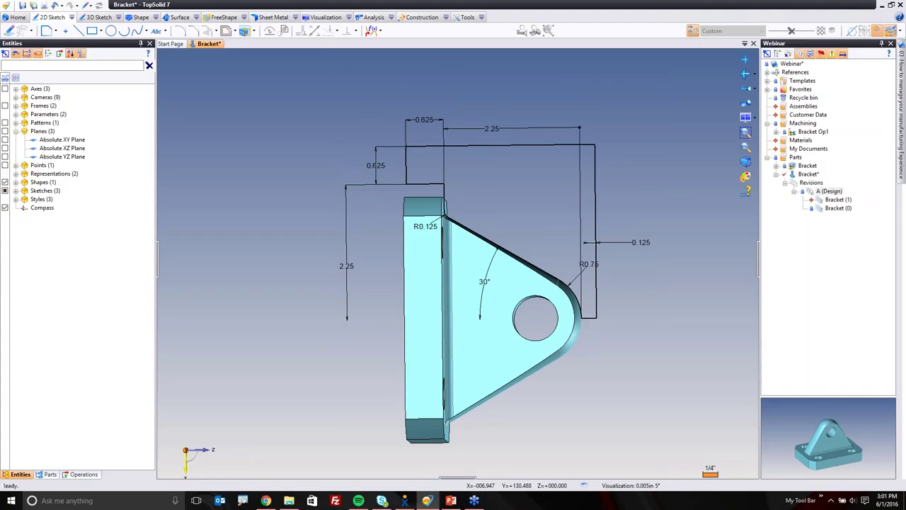
pyautogui.doubleClick(484, 283)
pyautogui.write('25')
pyautogui.press('Return')
pyautogui.moveTo(517, 286); pyautogui.dragTo(550, 267, button='middle')
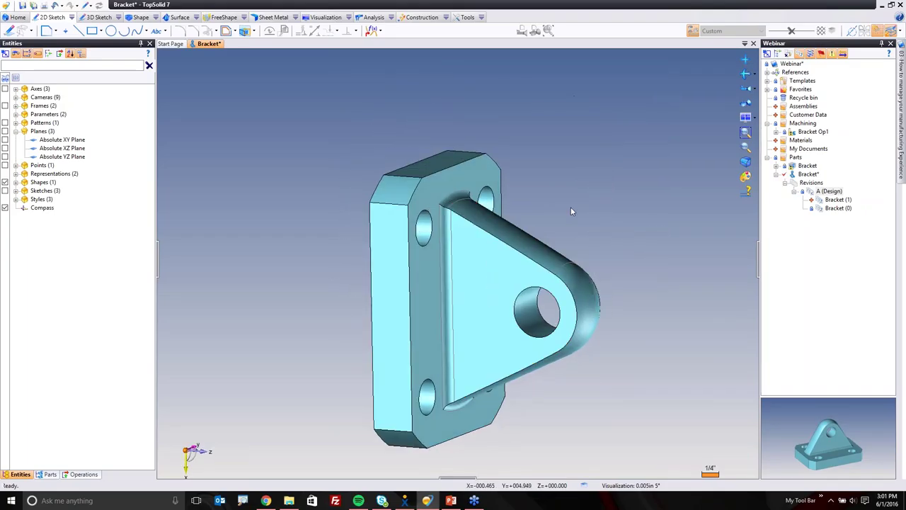
pyautogui.hotkey('ctrl', 's')
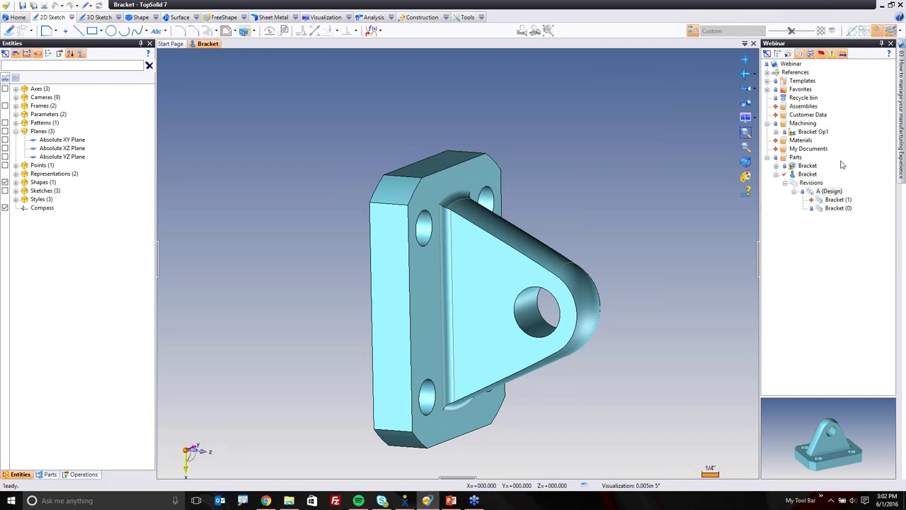
# Open the Bracket setup assembly from the Webinar tree.
pyautogui.doubleClick(811, 167)
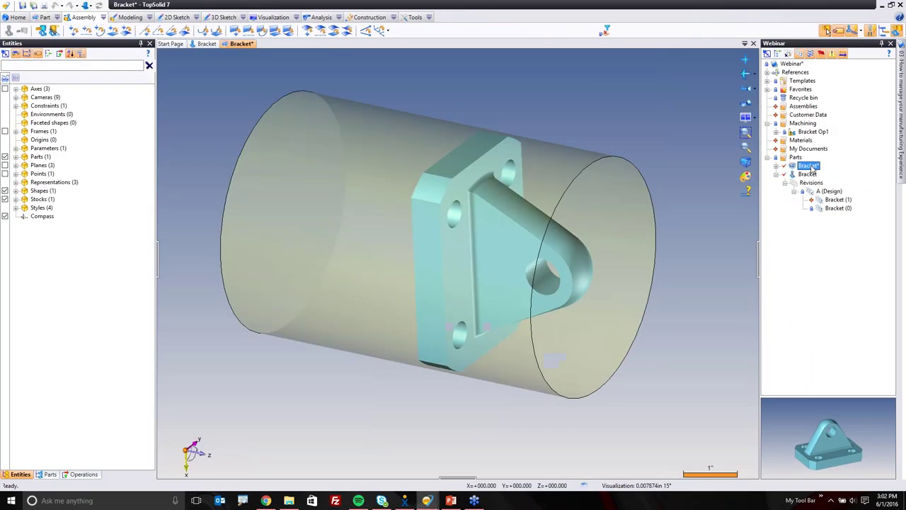
# Save the Bracket setup assembly and reopen the Bracket Op1 machining document.
pyautogui.hotkey('ctrl', 's')
pyautogui.doubleClick(813, 132)
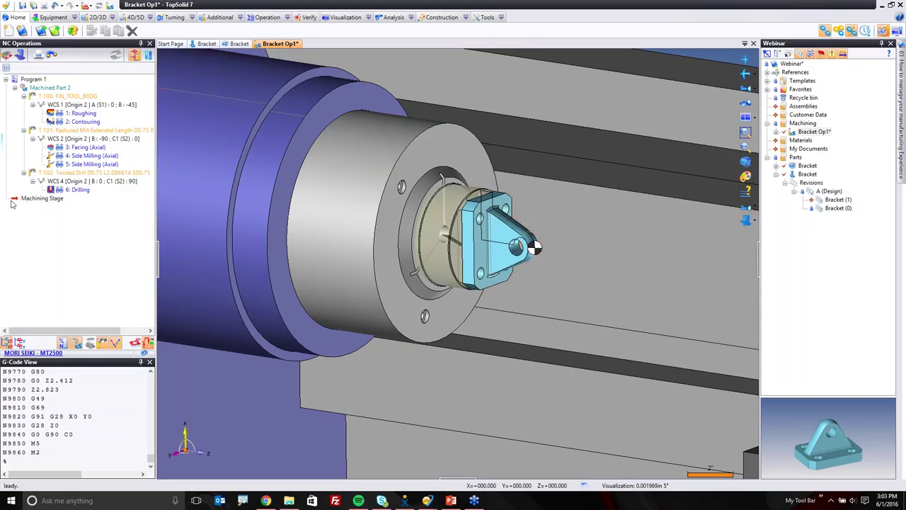
# Disable operations 3 to 6 and start an End Milling operation on the bracket's gusset face.
pyautogui.click(80, 194)
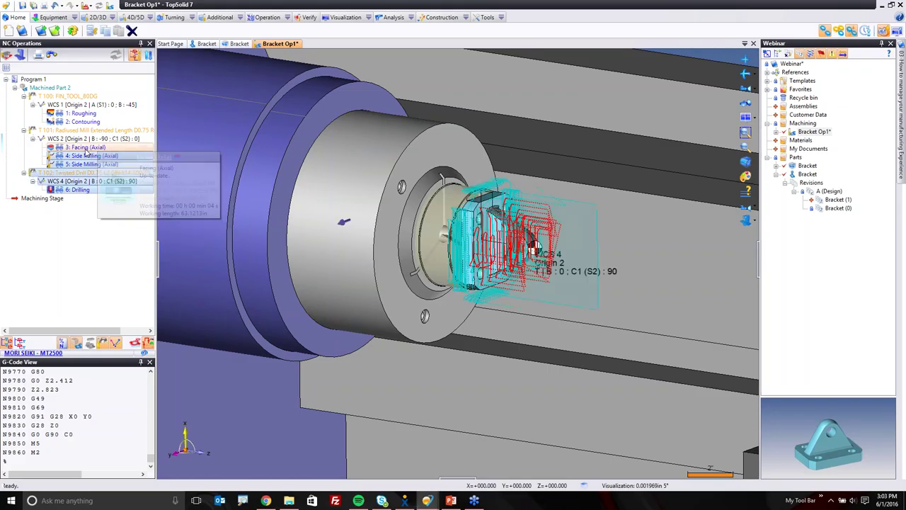
pyautogui.keyDown('shift'); pyautogui.click(86, 149); pyautogui.keyUp('shift')
pyautogui.rightClick(88, 150)
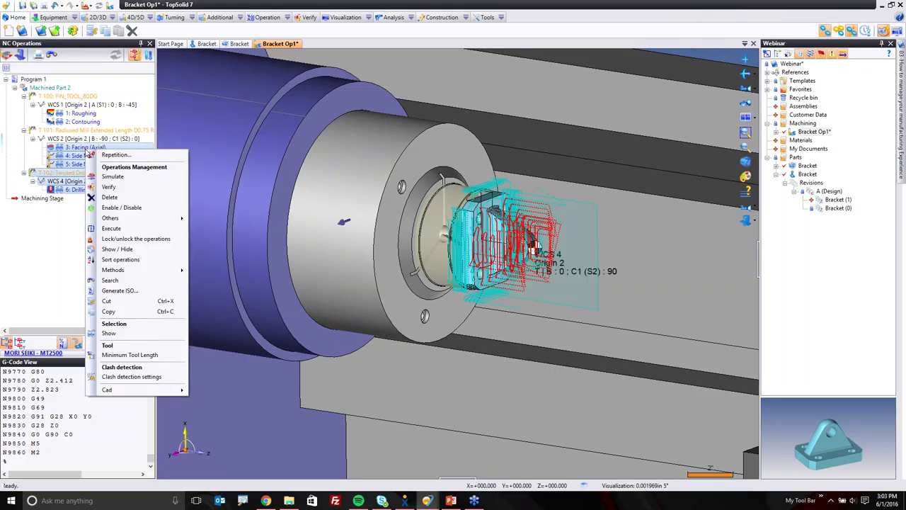
pyautogui.click(119, 208)
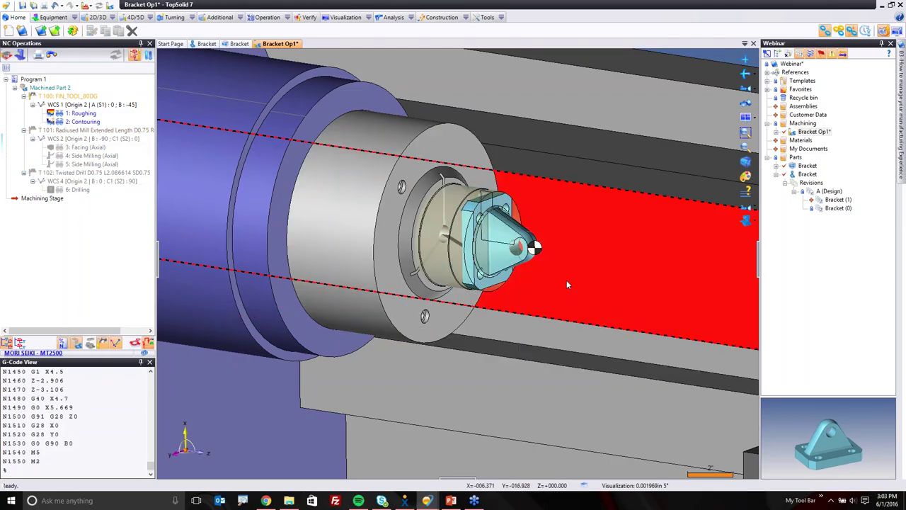
pyautogui.rightClick(503, 236)
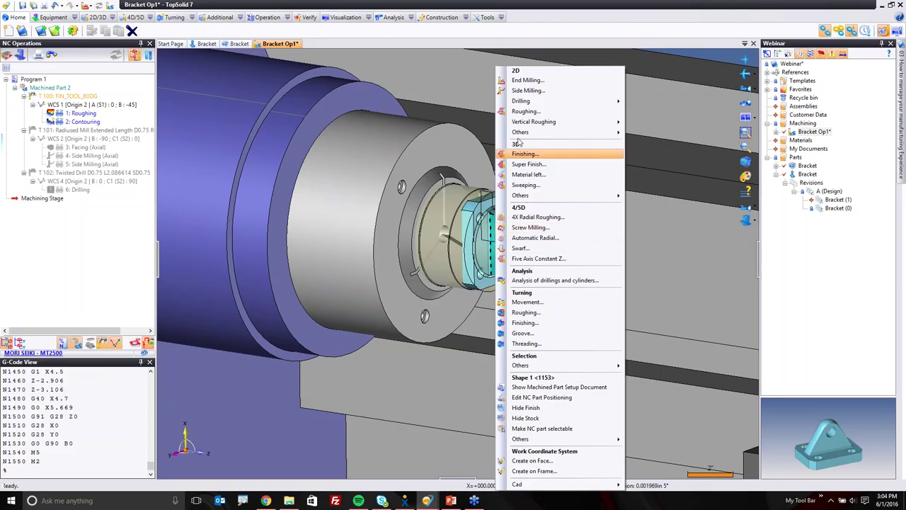
pyautogui.click(532, 82)
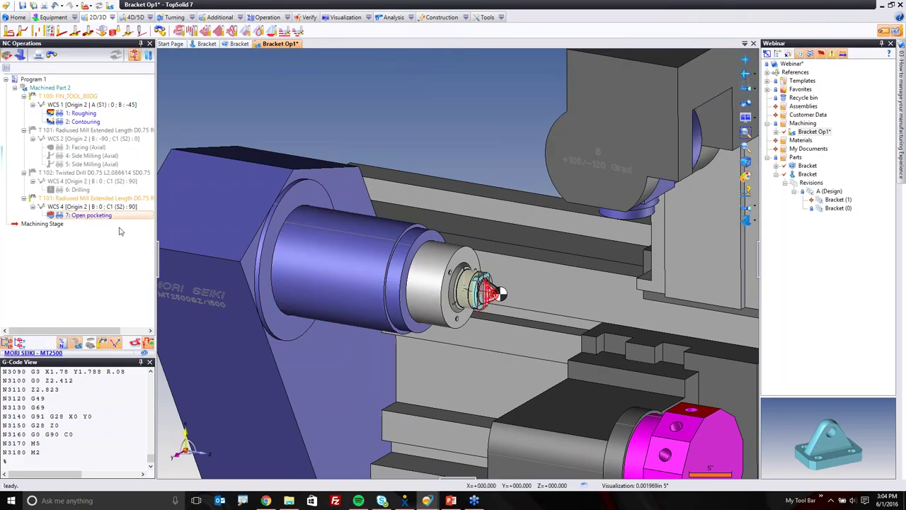
pyautogui.scroll(5, 508, 263)
pyautogui.moveTo(489, 304); pyautogui.dragTo(402, 415, button='middle')
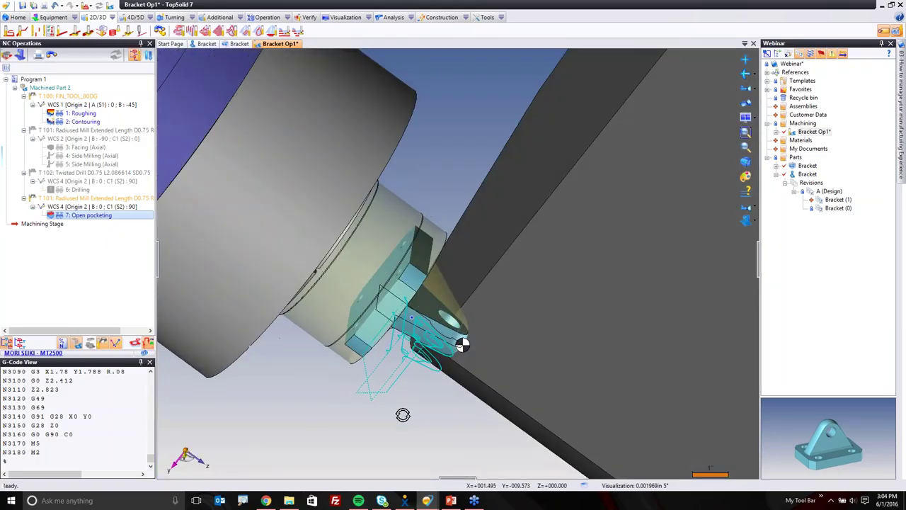
pyautogui.click(435, 309)
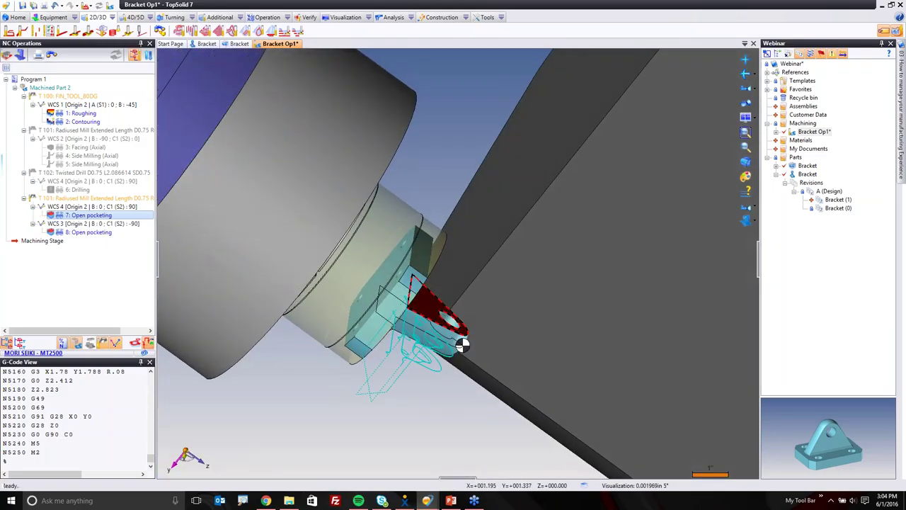
pyautogui.scroll(-5, 418, 392)
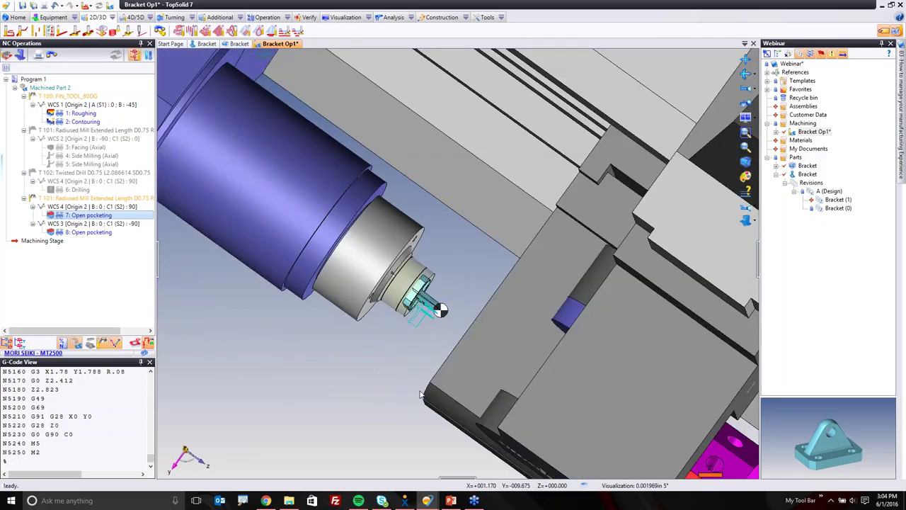
pyautogui.scroll(5, 419, 389)
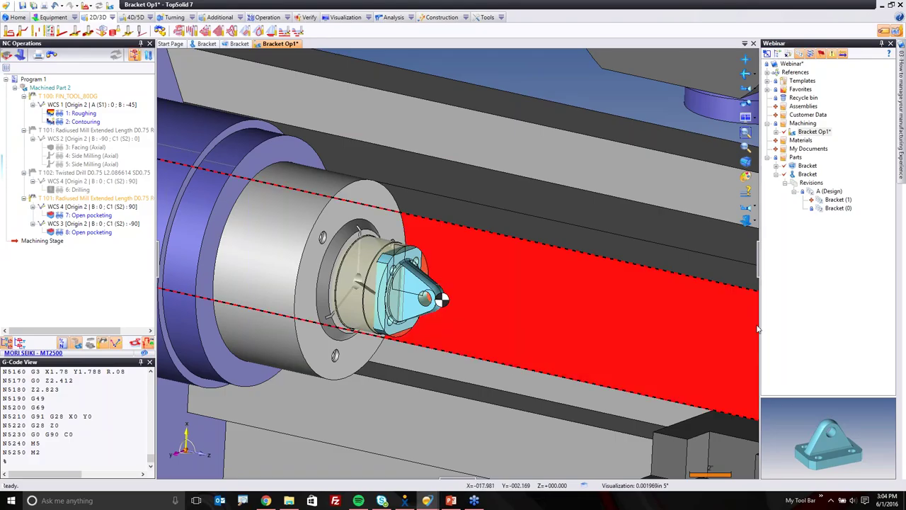
# Disable both Open pocketing operations, 7 and 8.
pyautogui.click(101, 235)
pyautogui.keyDown('shift'); pyautogui.click(98, 217); pyautogui.keyUp('shift')
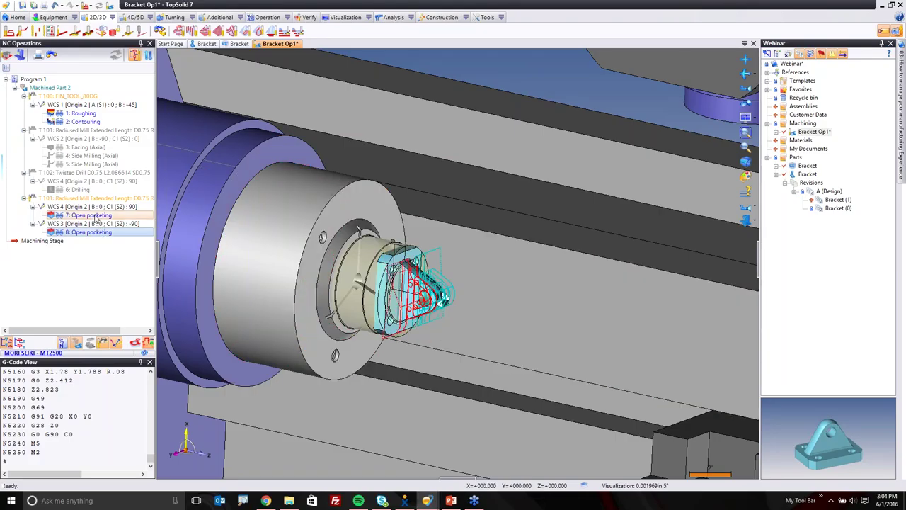
pyautogui.rightClick(98, 217)
pyautogui.click(150, 281)
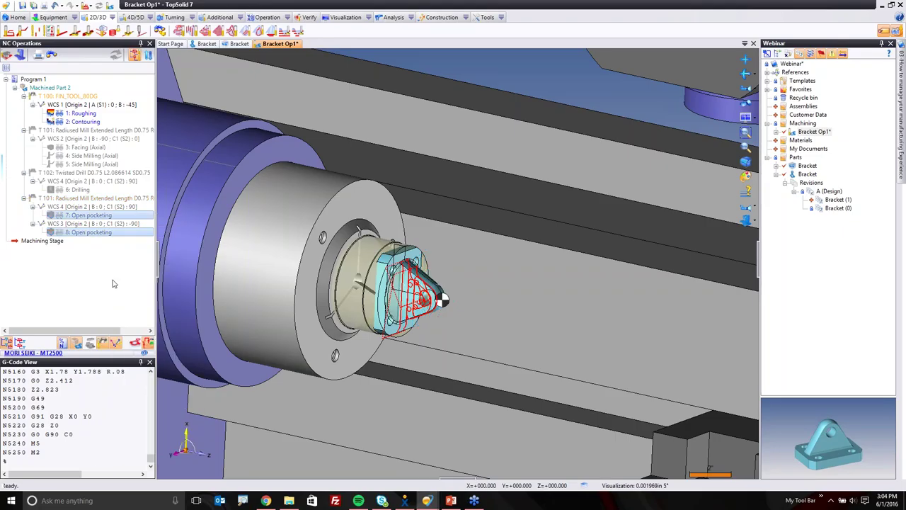
# Re-enable 3: Facing, review its Multi Axis settings, and recompute its toolpath.
pyautogui.rightClick(90, 147)
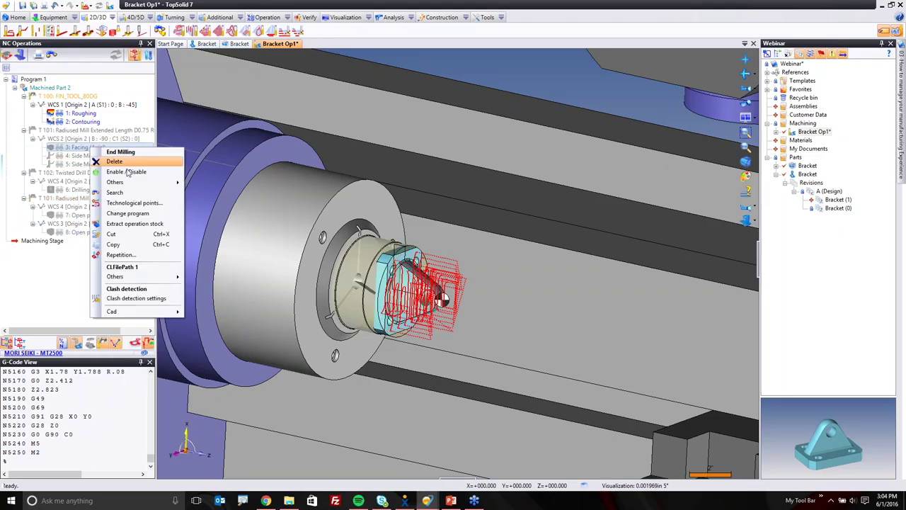
pyautogui.click(136, 173)
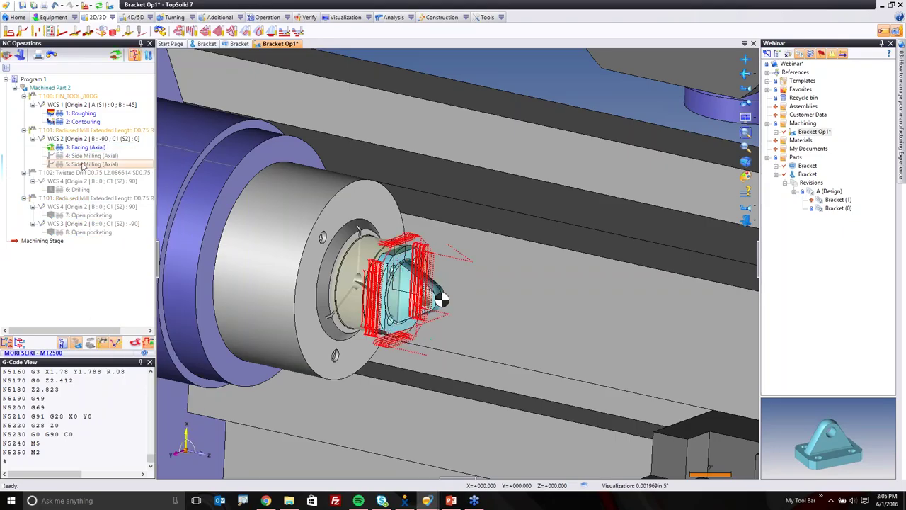
pyautogui.doubleClick(85, 148)
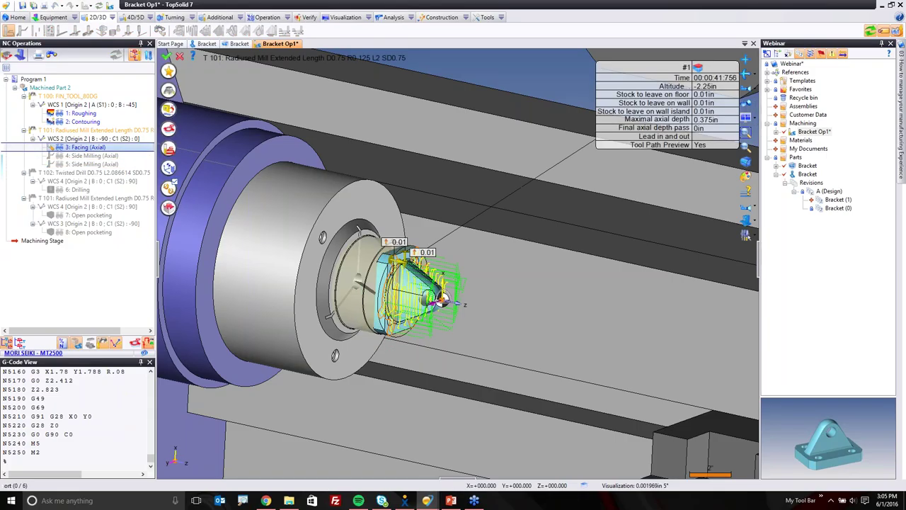
pyautogui.click(168, 188)
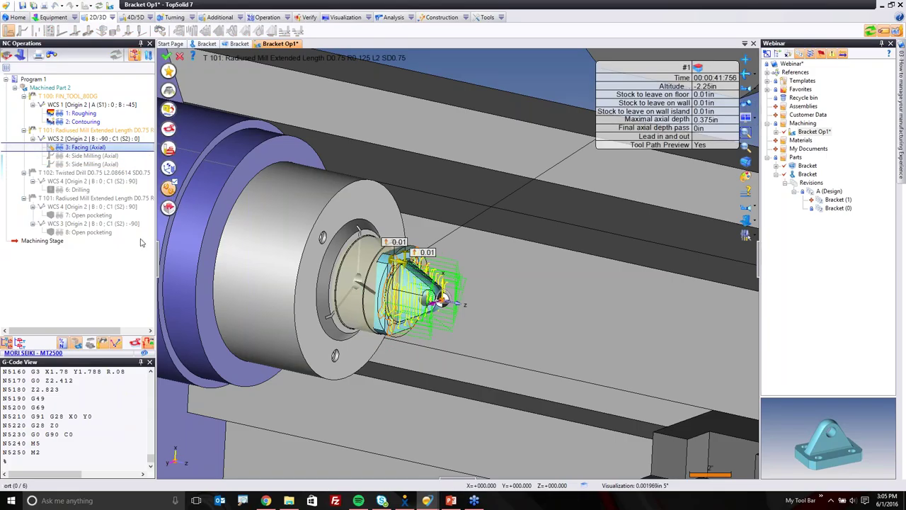
pyautogui.click(169, 186)
pyautogui.click(165, 57)
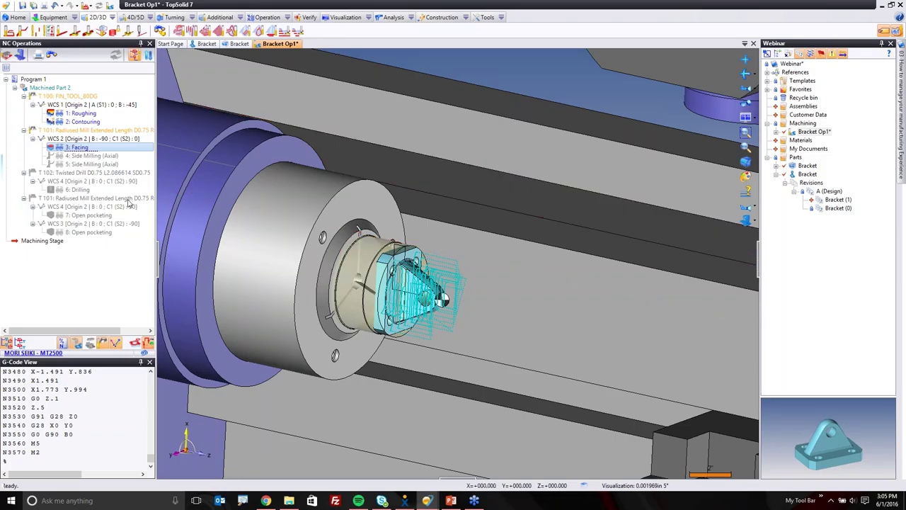
# Enable all of operations 3–6, Facing through Drilling.
pyautogui.click(92, 156)
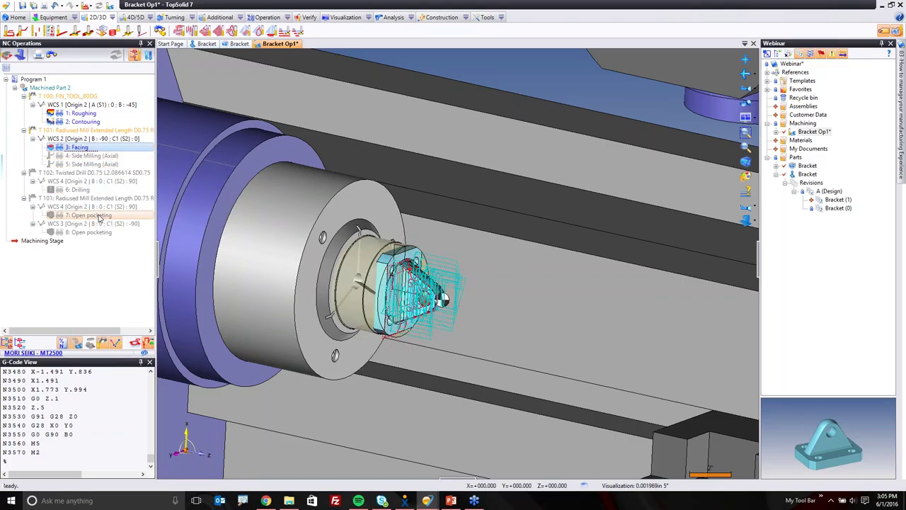
pyautogui.keyDown('shift'); pyautogui.click(83, 191); pyautogui.keyUp('shift')
pyautogui.rightClick(83, 191)
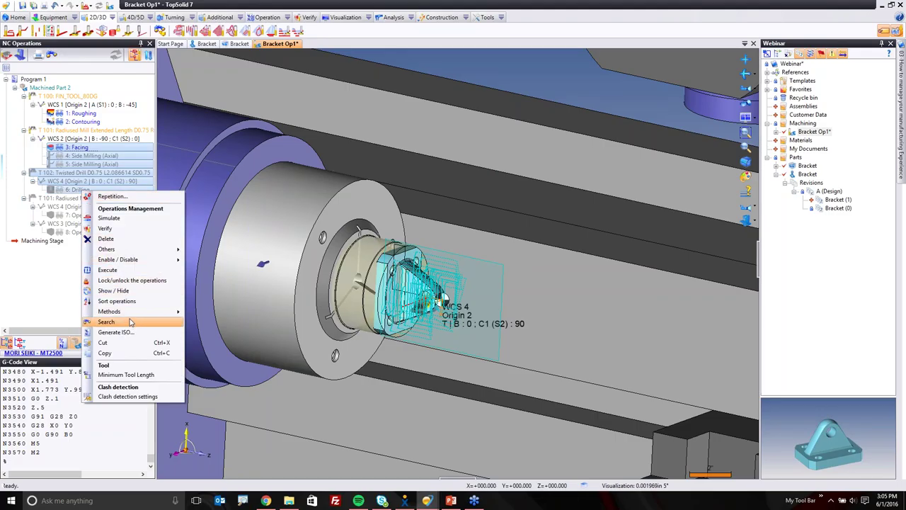
pyautogui.moveTo(128, 265)
pyautogui.click(205, 261)
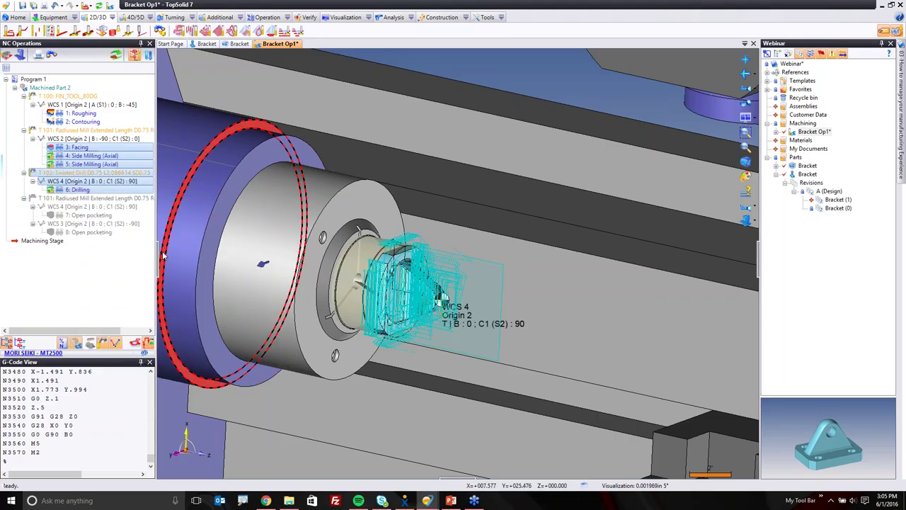
# Delete the second T101 tool's two pocketing operations and save Bracket Op1.
pyautogui.click(88, 198)
pyautogui.keyDown('shift'); pyautogui.click(79, 236); pyautogui.keyUp('shift')
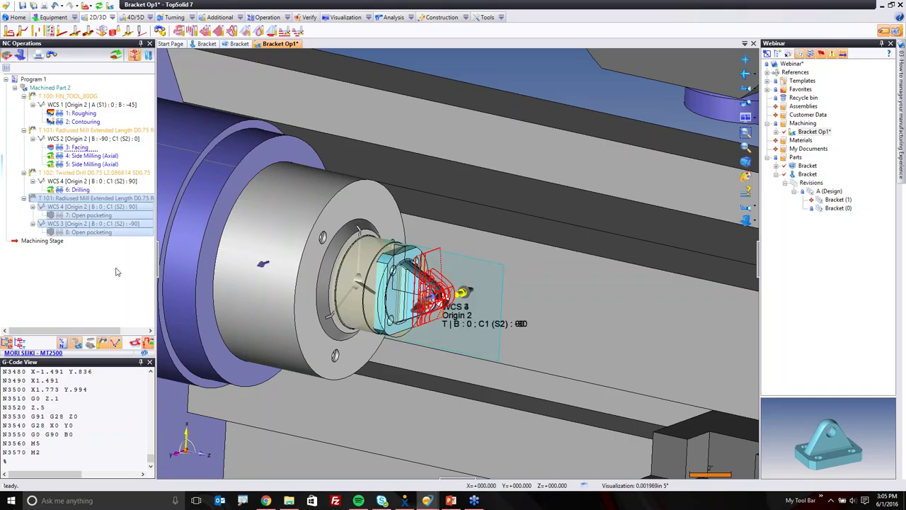
pyautogui.press('Delete')
pyautogui.click(435, 263)
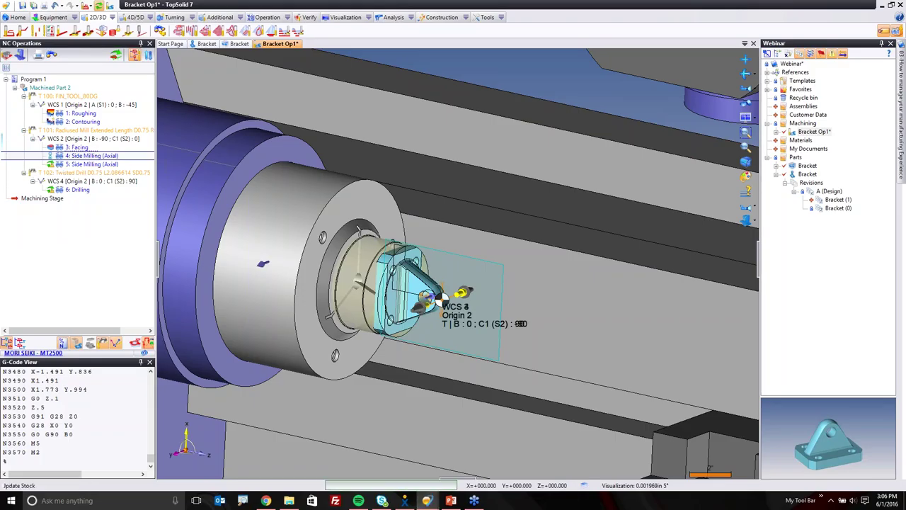
pyautogui.click(92, 163)
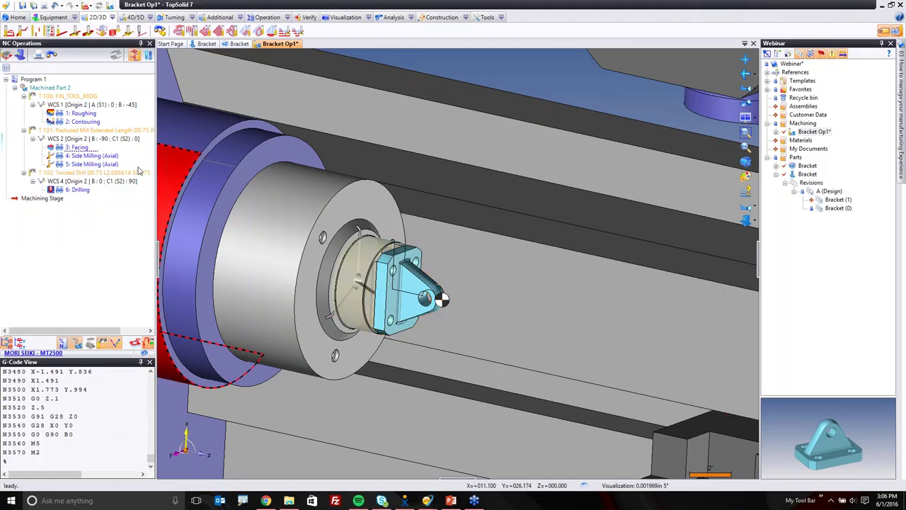
pyautogui.hotkey('ctrl', 's')
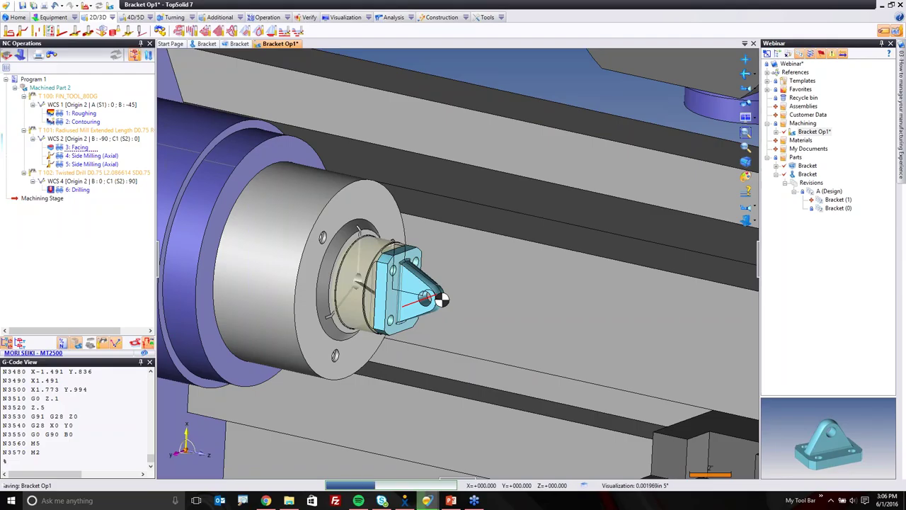
pyautogui.rightClick(279, 43)
# Create a drafting document from the Machining Standard Templates' 'Operations with drawings' template.
pyautogui.click(312, 95)
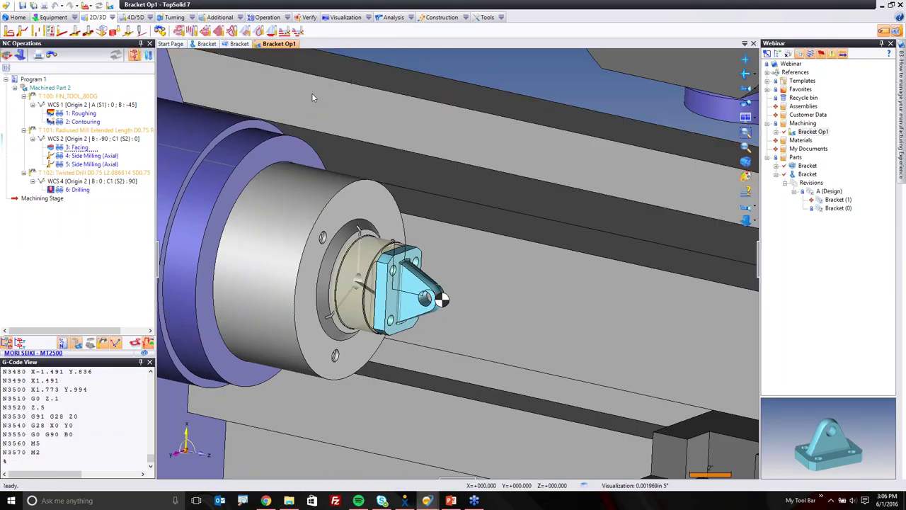
pyautogui.click(240, 143)
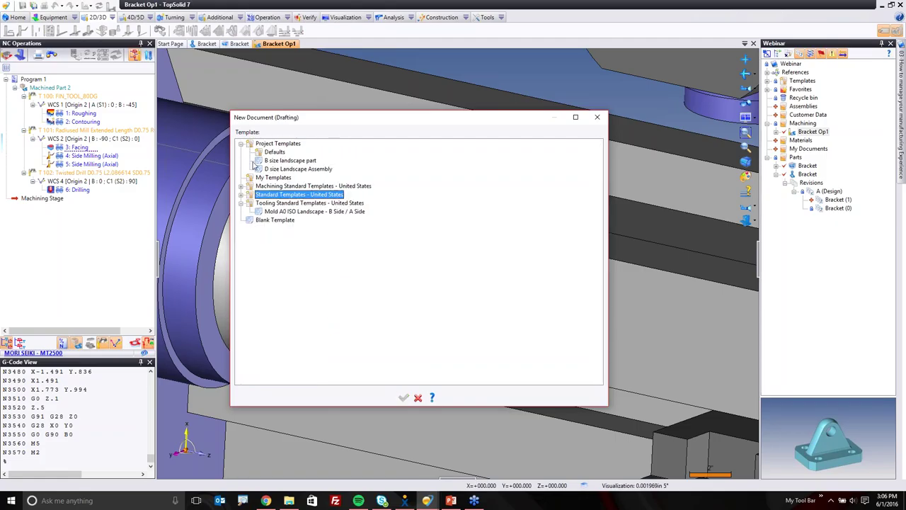
pyautogui.click(241, 186)
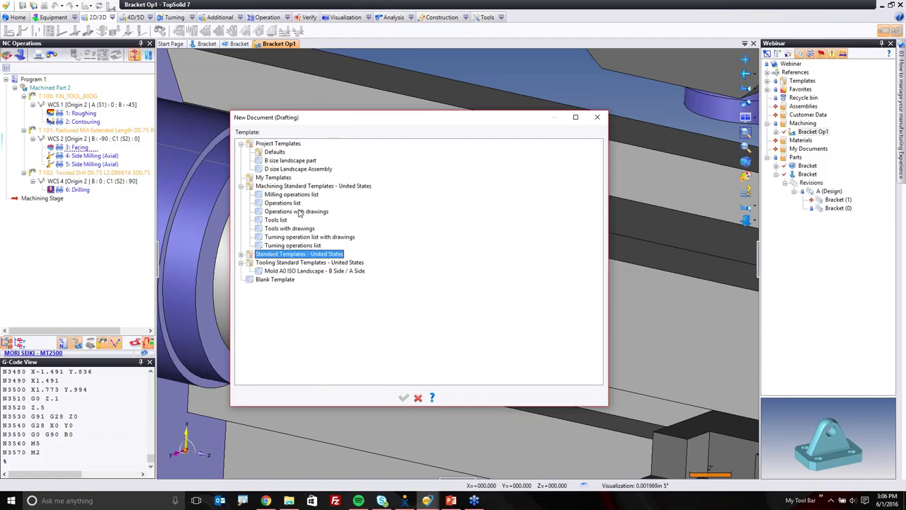
pyautogui.click(301, 212)
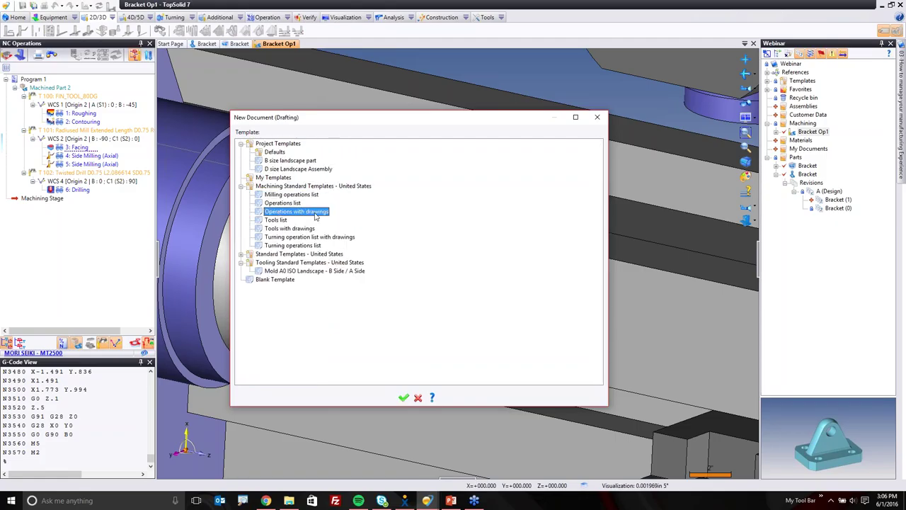
pyautogui.click(404, 397)
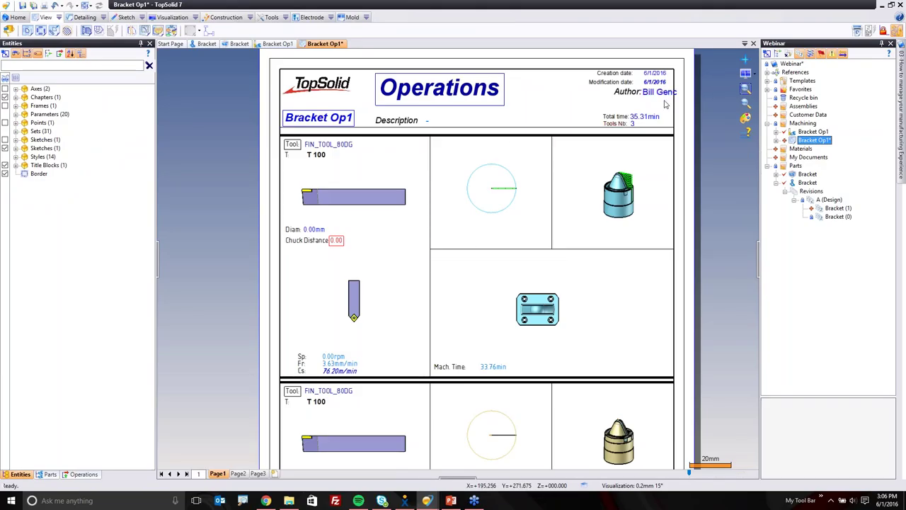
pyautogui.scroll(1, 633, 211)
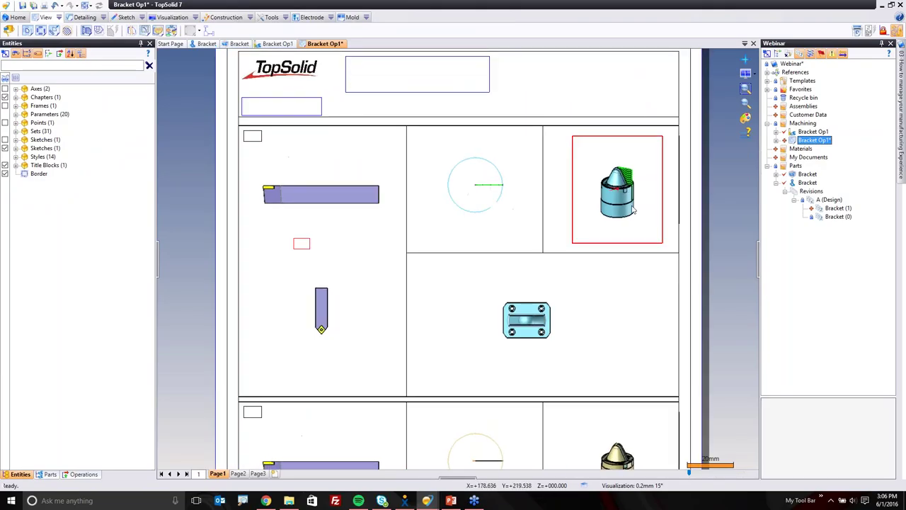
pyautogui.scroll(3, 634, 210)
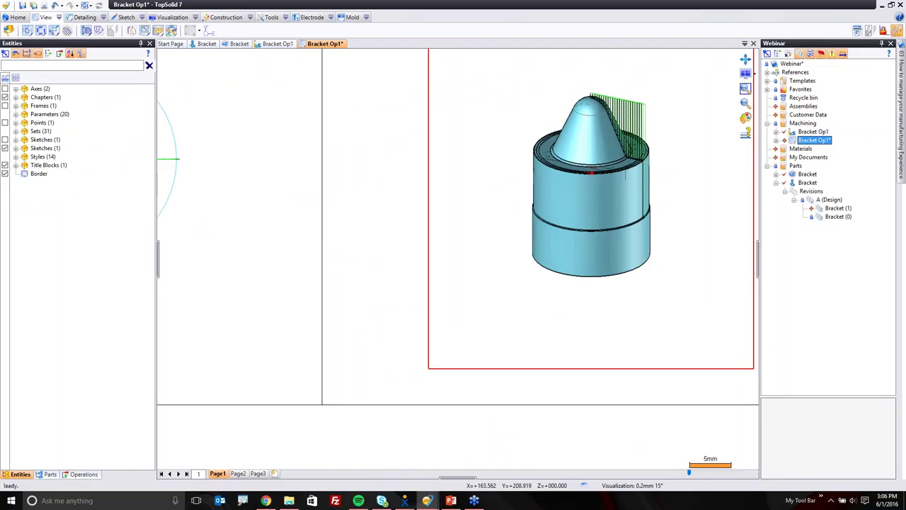
pyautogui.scroll(-5, 563, 209)
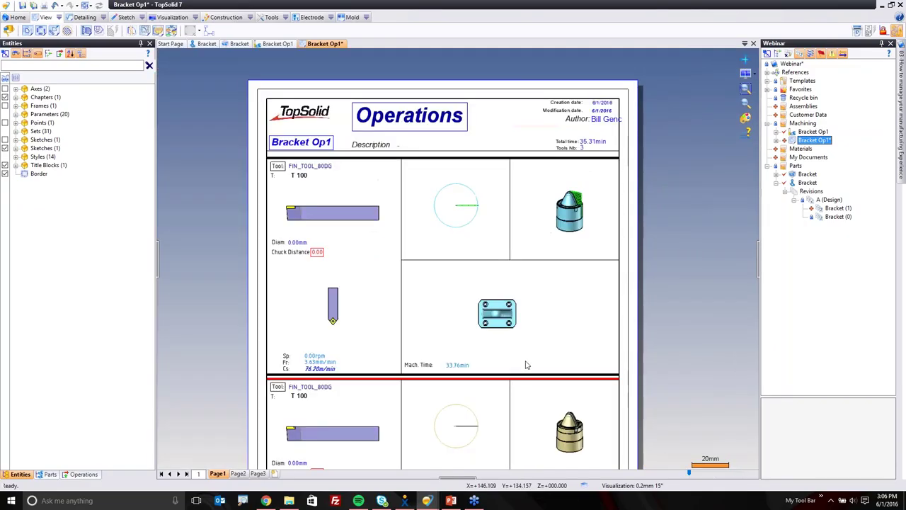
pyautogui.scroll(5, 579, 416)
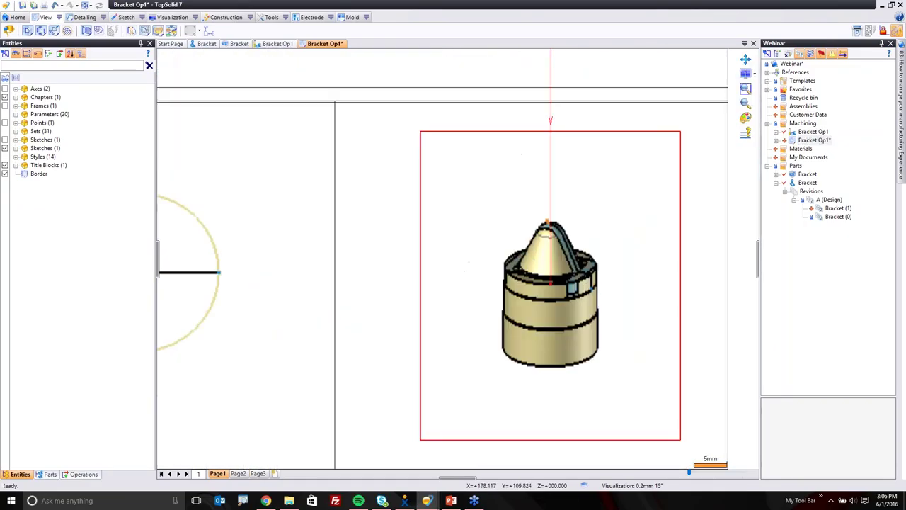
pyautogui.scroll(-5, 552, 283)
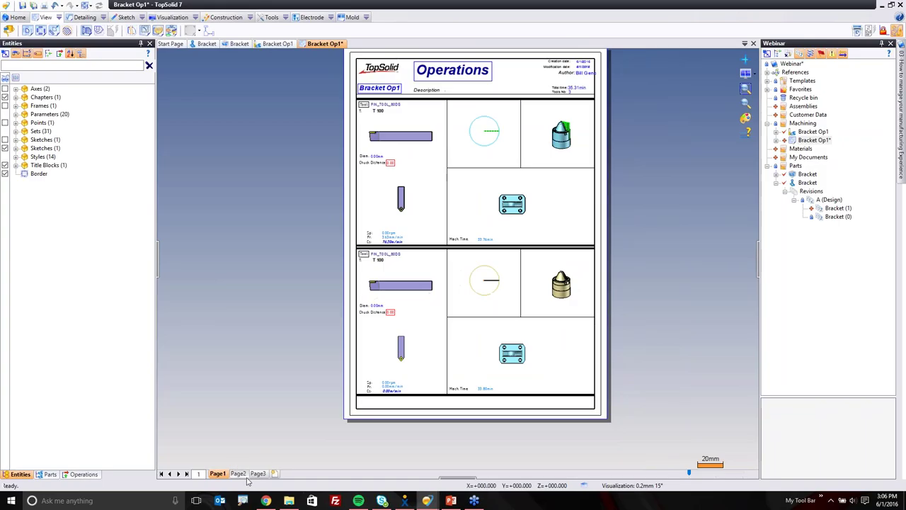
pyautogui.click(238, 474)
pyautogui.scroll(4, 503, 234)
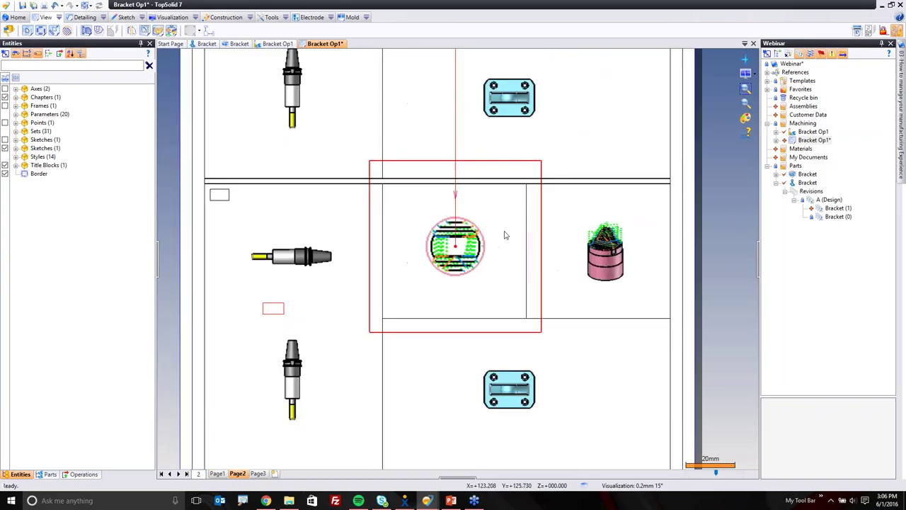
pyautogui.scroll(-2, 406, 295)
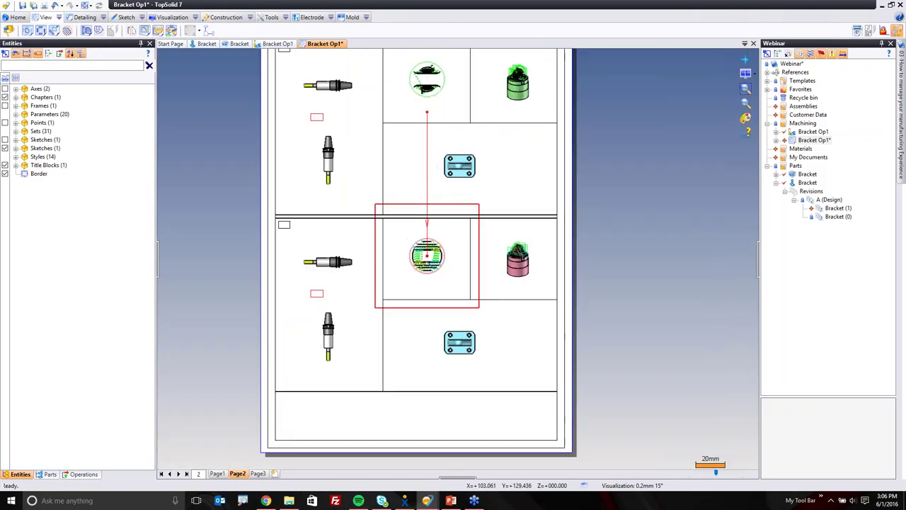
pyautogui.click(257, 473)
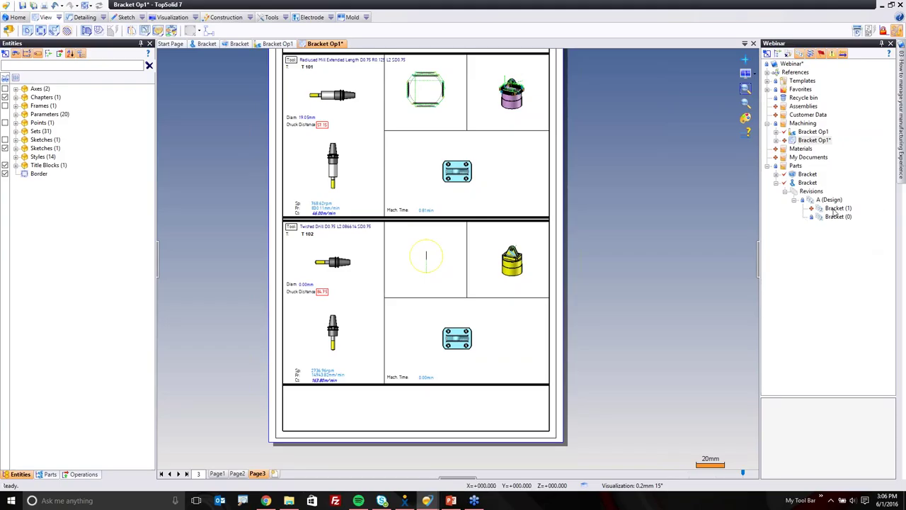
pyautogui.scroll(-1, 637, 365)
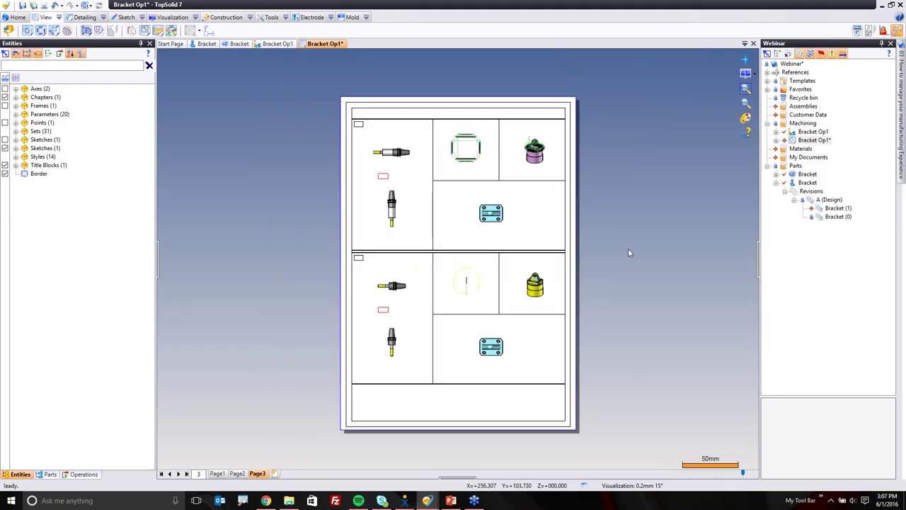
pyautogui.click(217, 473)
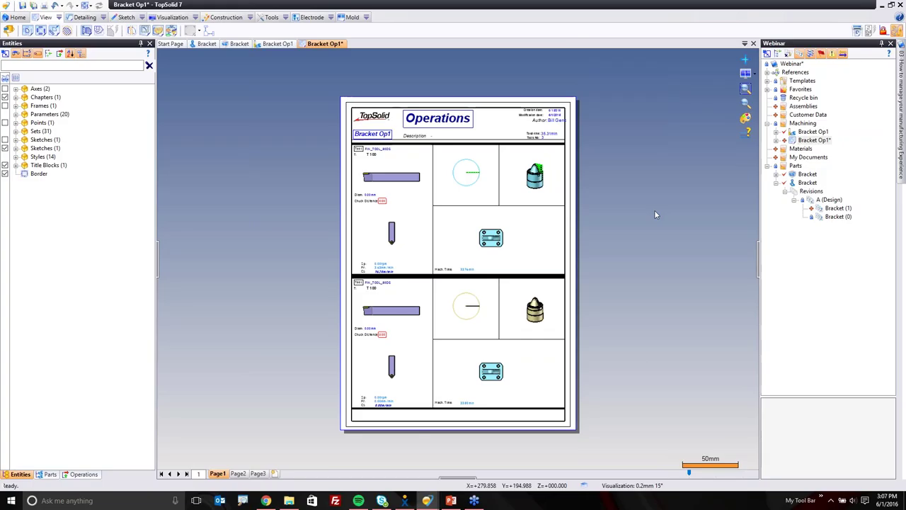